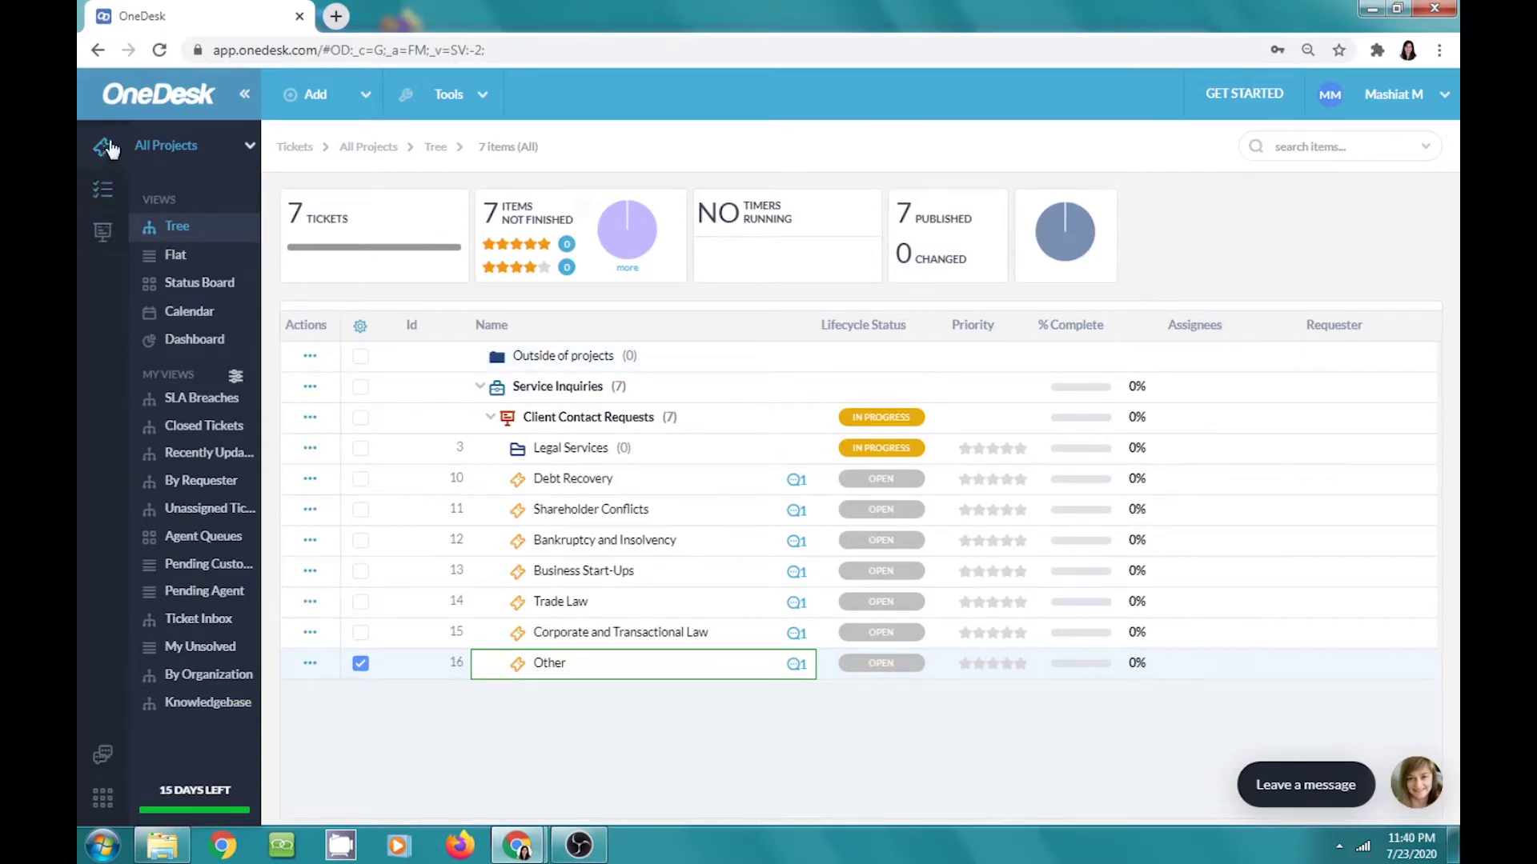
# Examine the Service Inquiries portfolio, its Client Contact Requests project and each service ticket from Debt Recovery to Other.
pyautogui.click(594, 426)
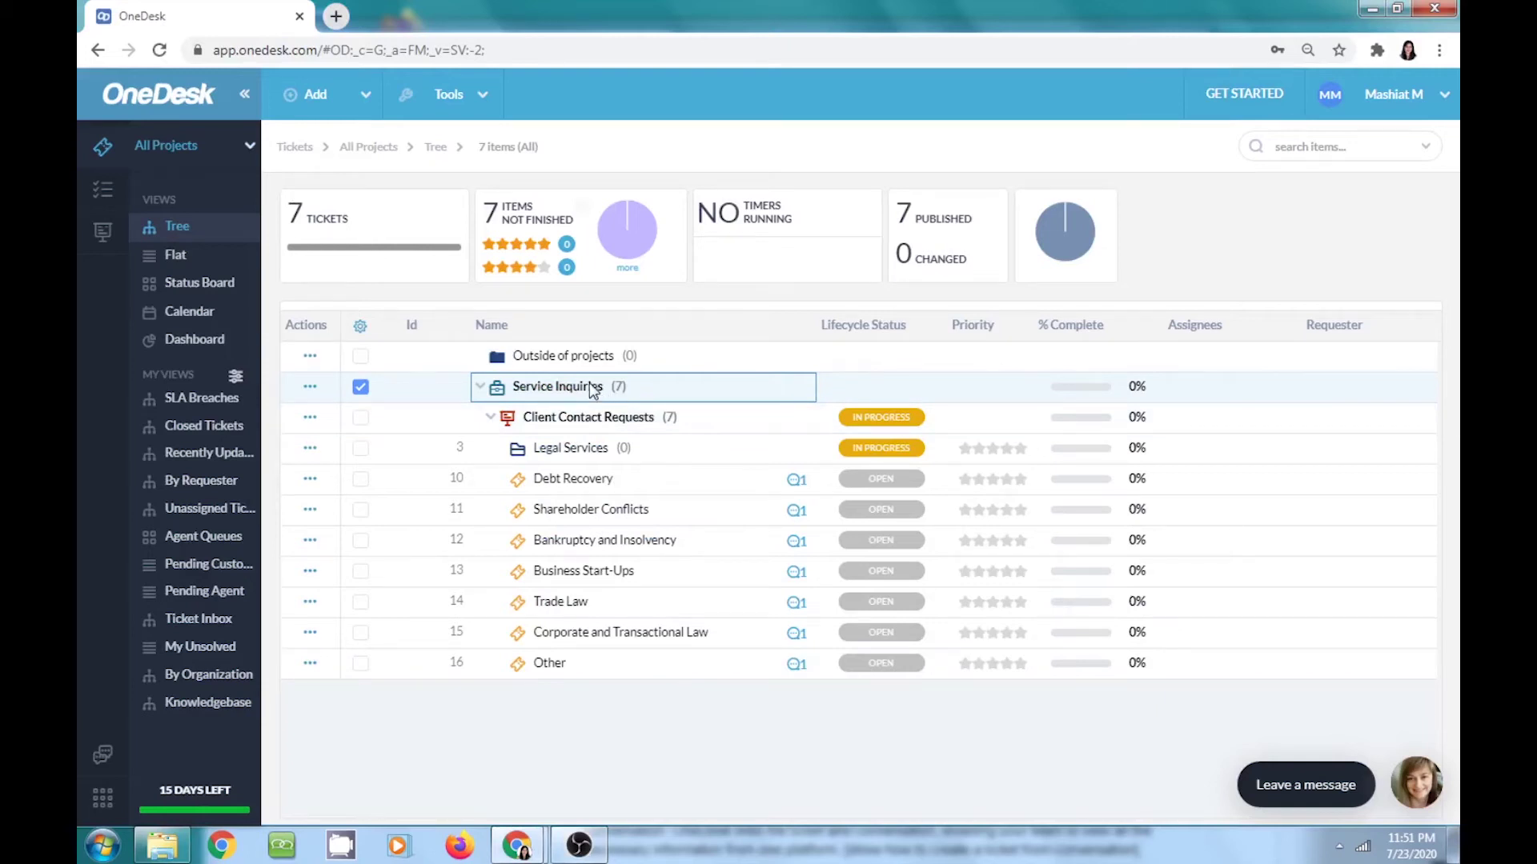
pyautogui.click(613, 422)
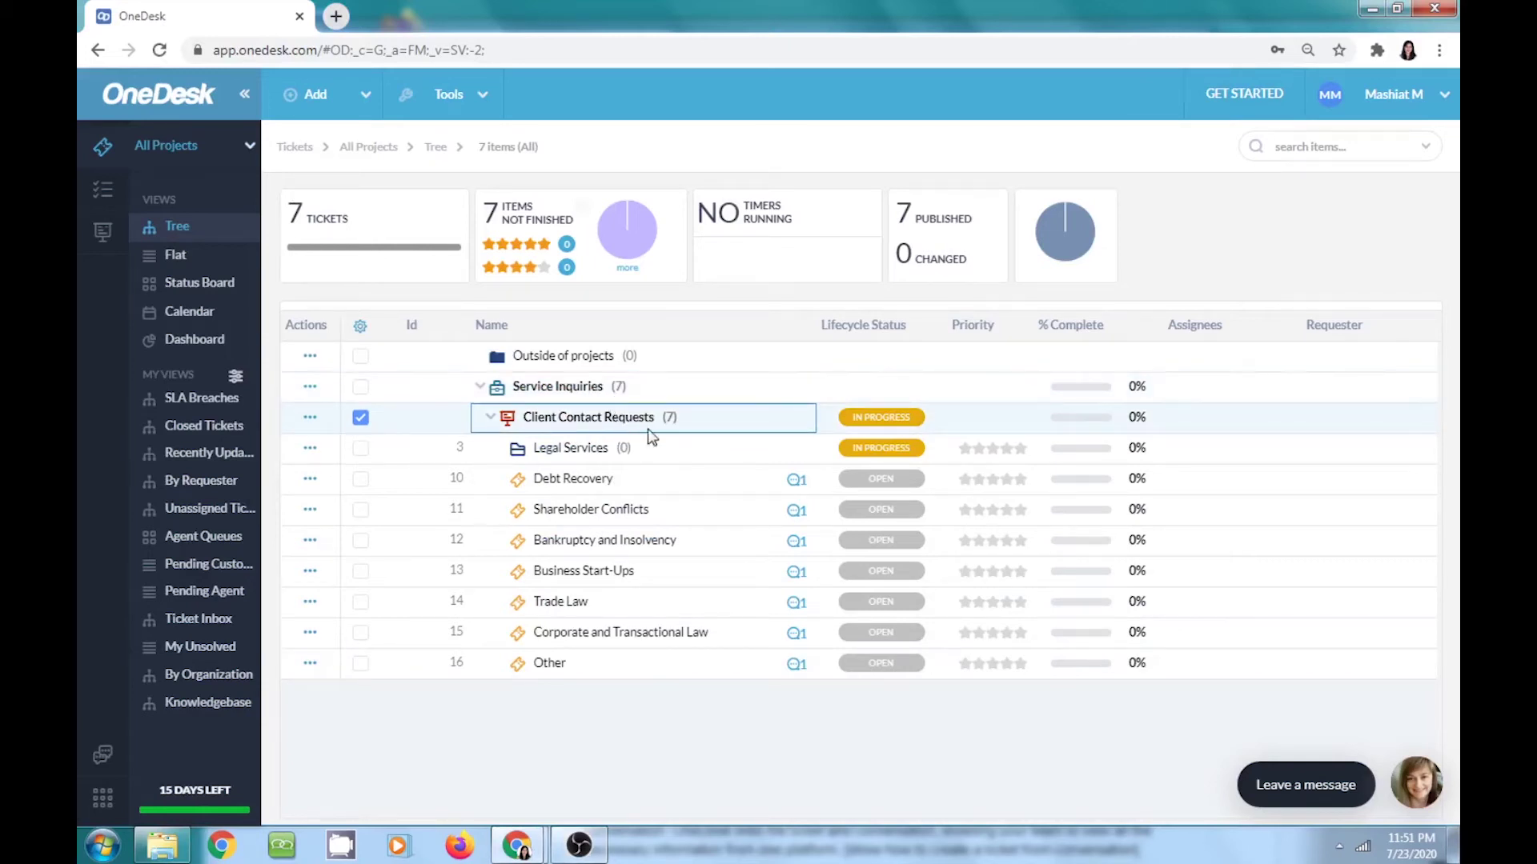
pyautogui.click(663, 482)
pyautogui.click(669, 517)
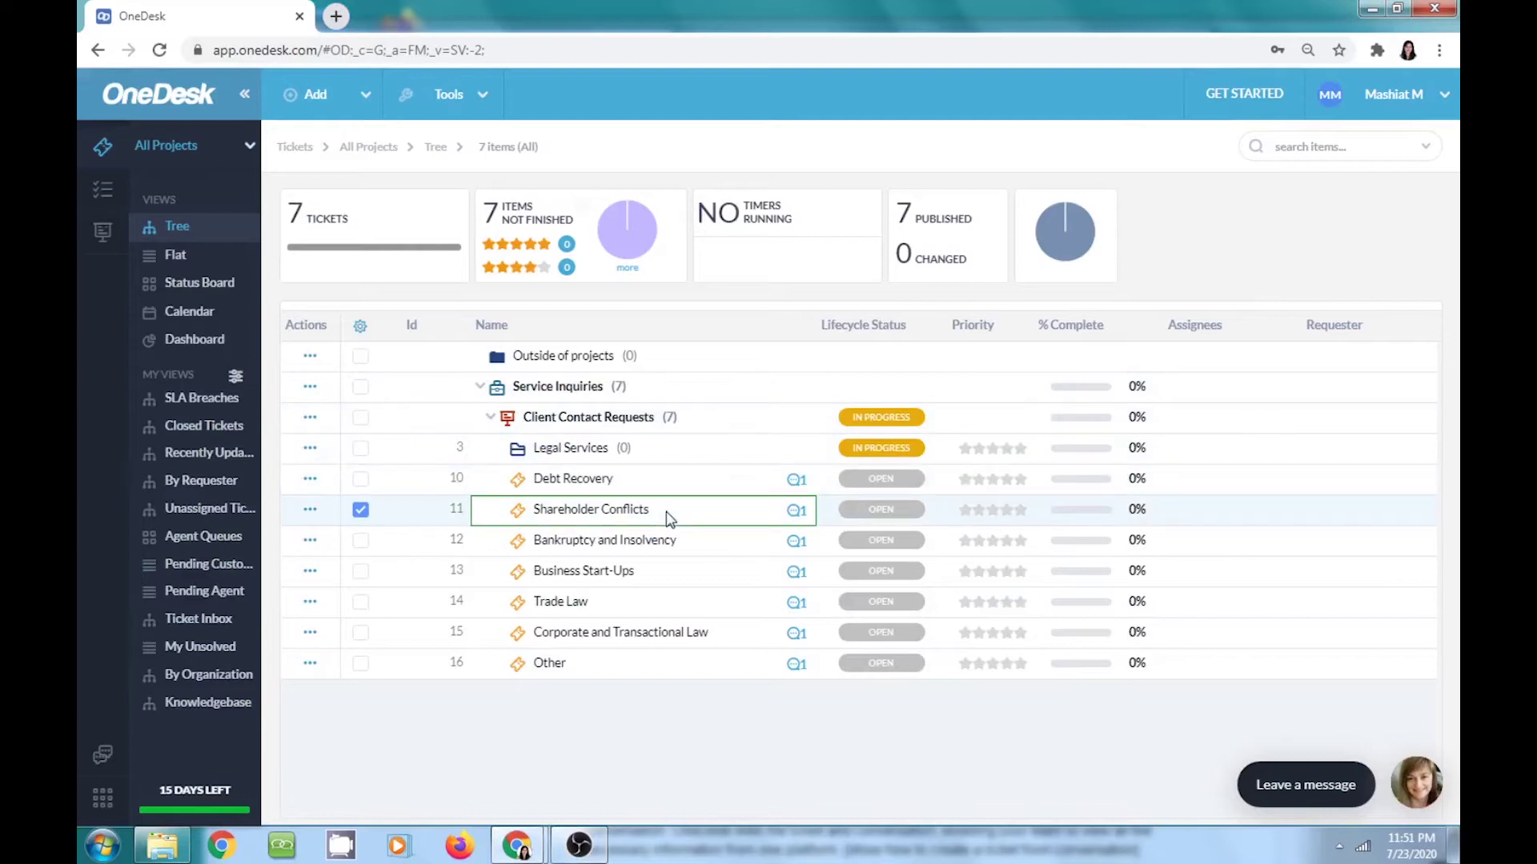
pyautogui.click(669, 544)
pyautogui.click(670, 573)
pyautogui.click(674, 604)
pyautogui.click(679, 634)
pyautogui.click(680, 667)
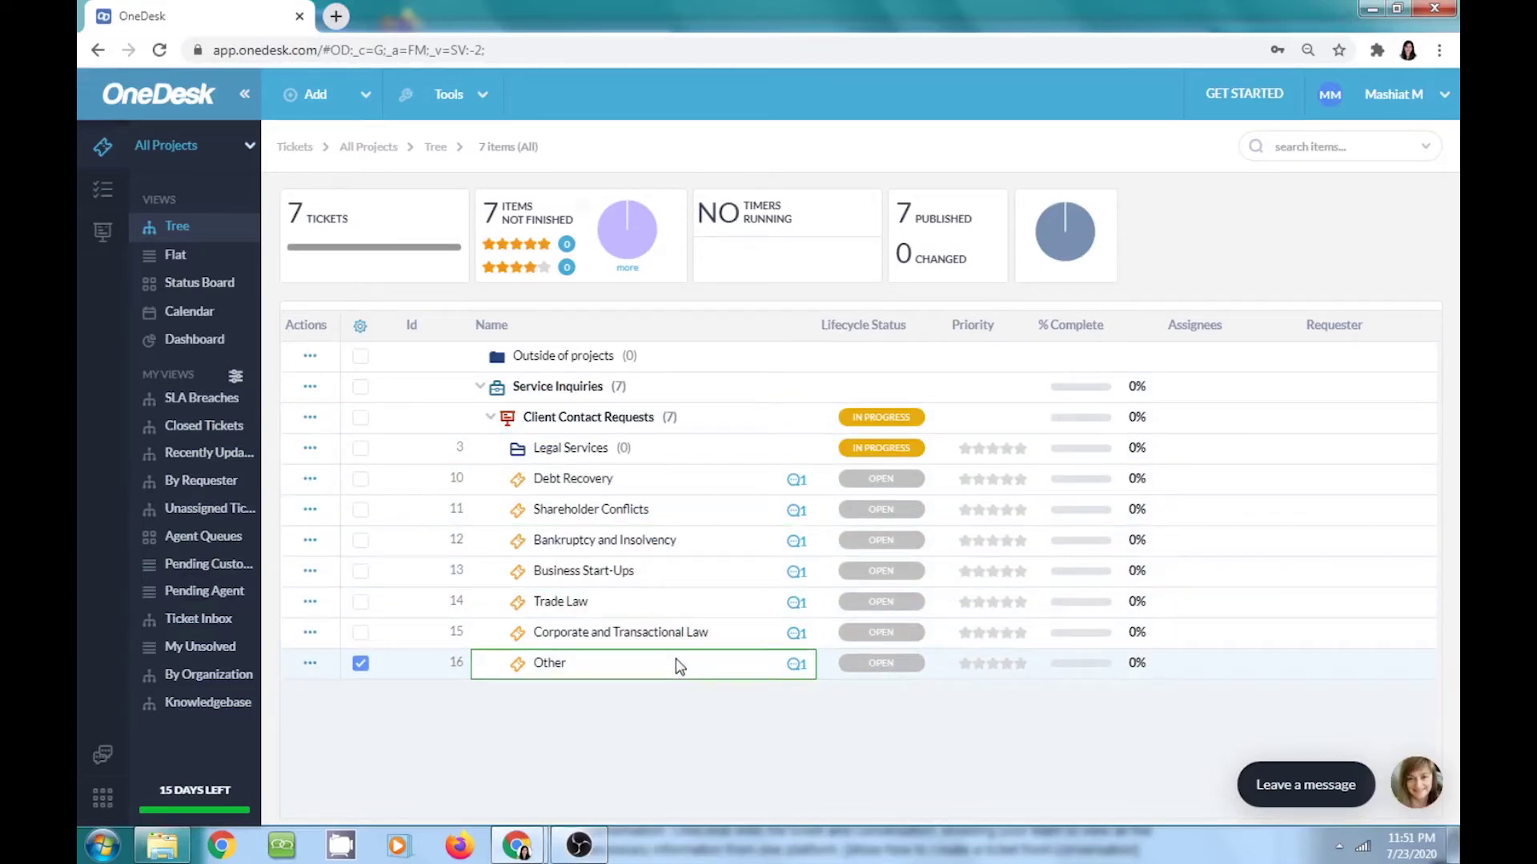
pyautogui.click(675, 480)
pyautogui.click(675, 512)
pyautogui.click(675, 544)
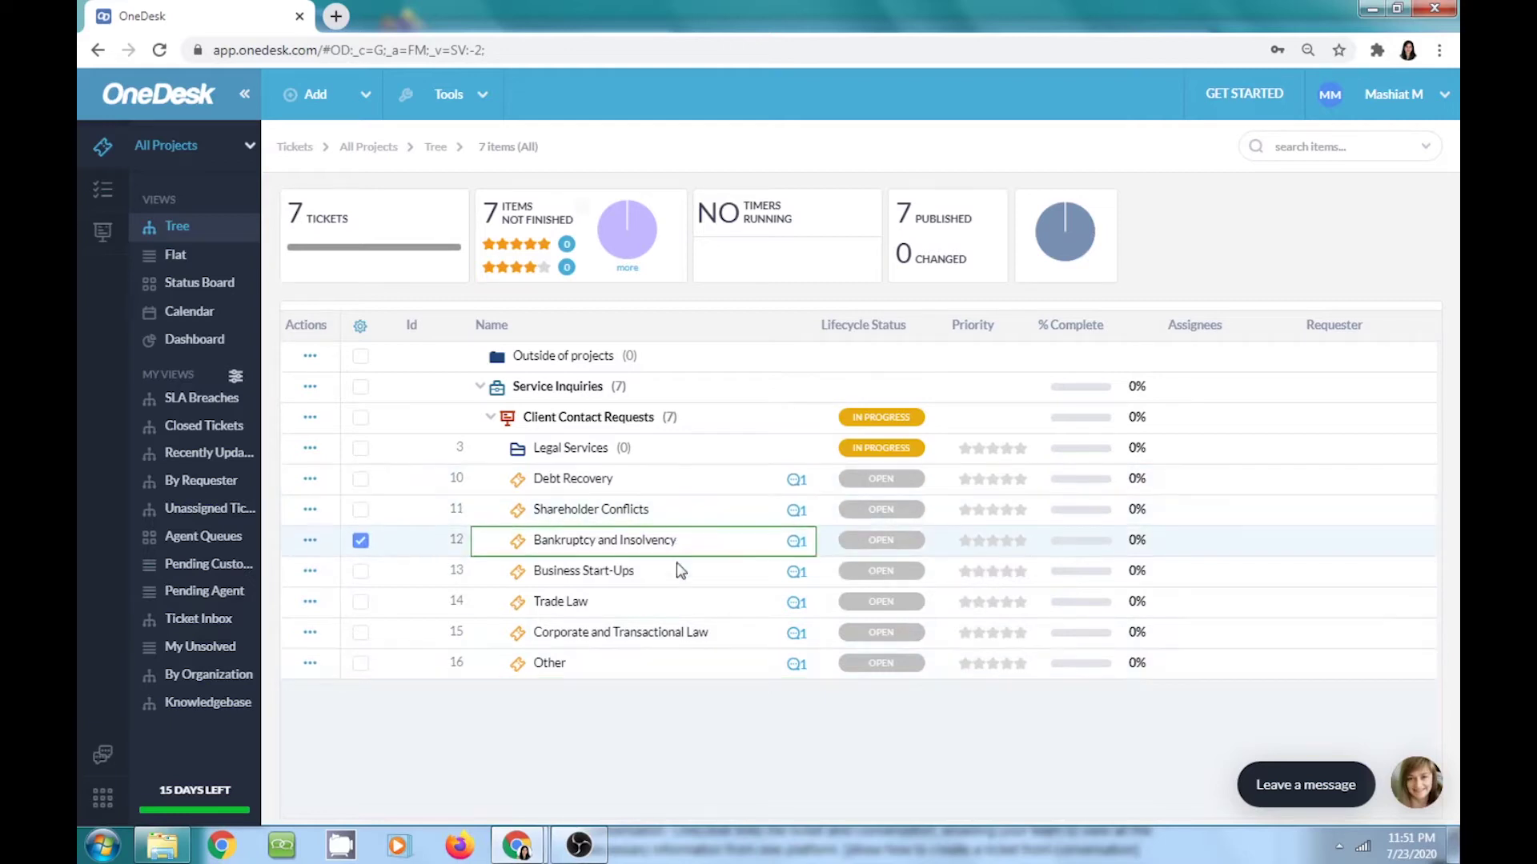
pyautogui.click(678, 575)
pyautogui.click(676, 606)
pyautogui.click(680, 633)
pyautogui.click(676, 663)
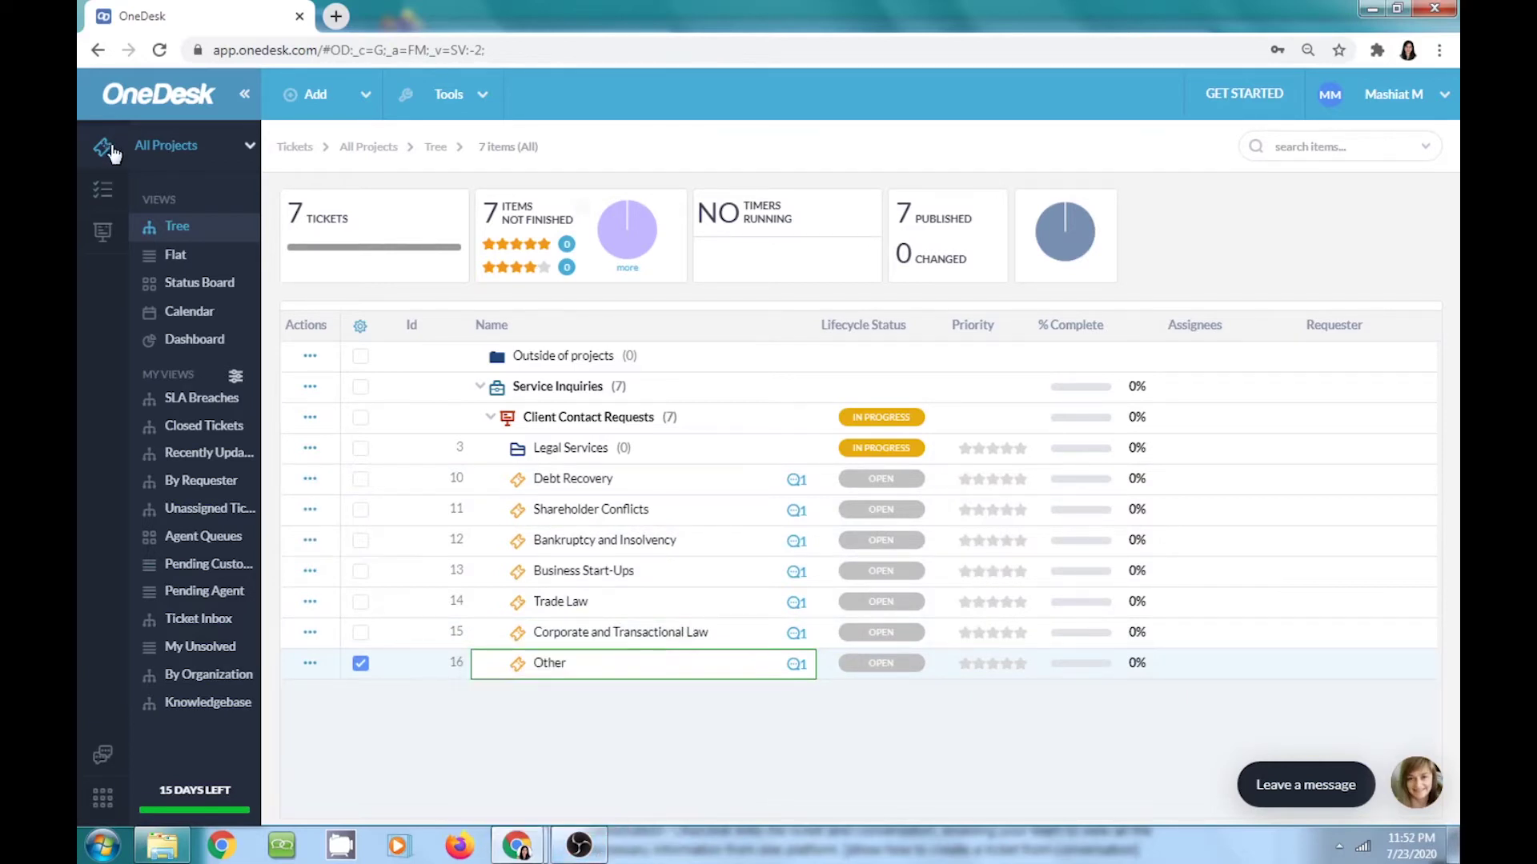
pyautogui.click(103, 190)
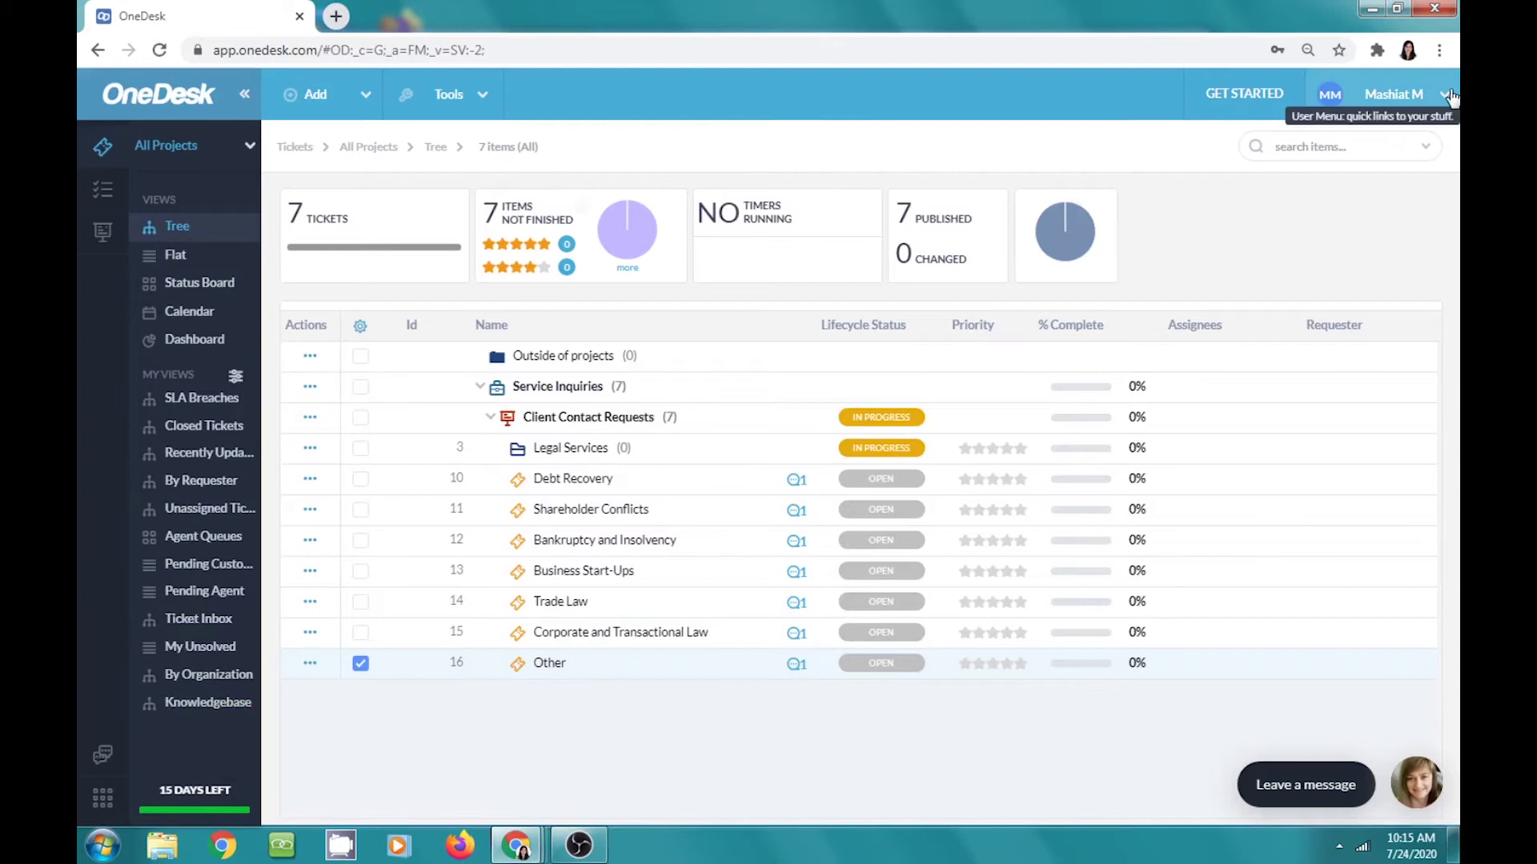
# Open the customer Widget and send the chat message asking for the legal team suited to a new business start-up.
pyautogui.click(1449, 94)
pyautogui.moveTo(1328, 301)
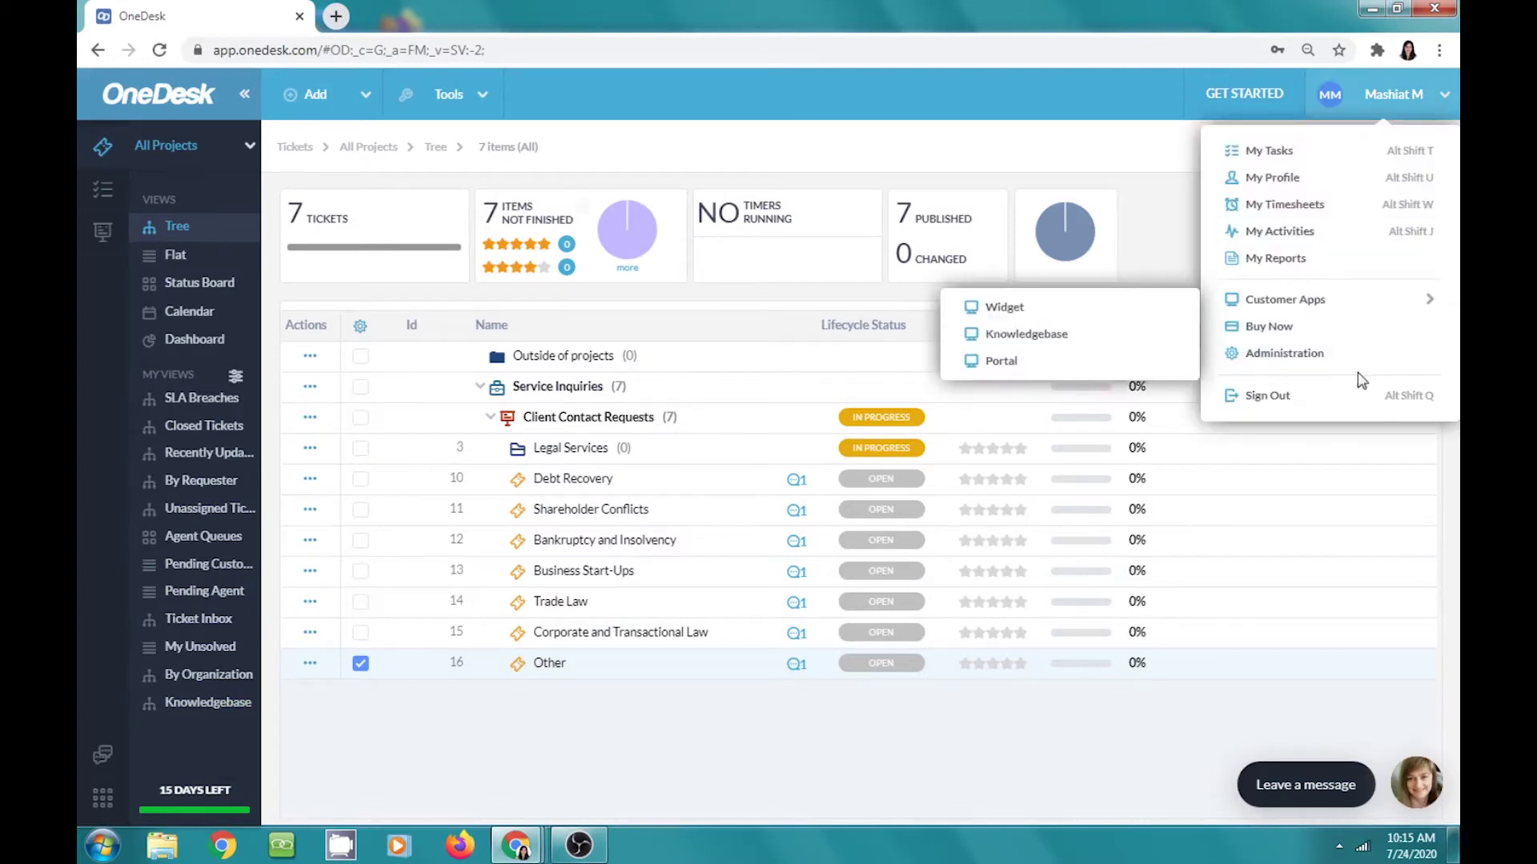
pyautogui.click(1094, 320)
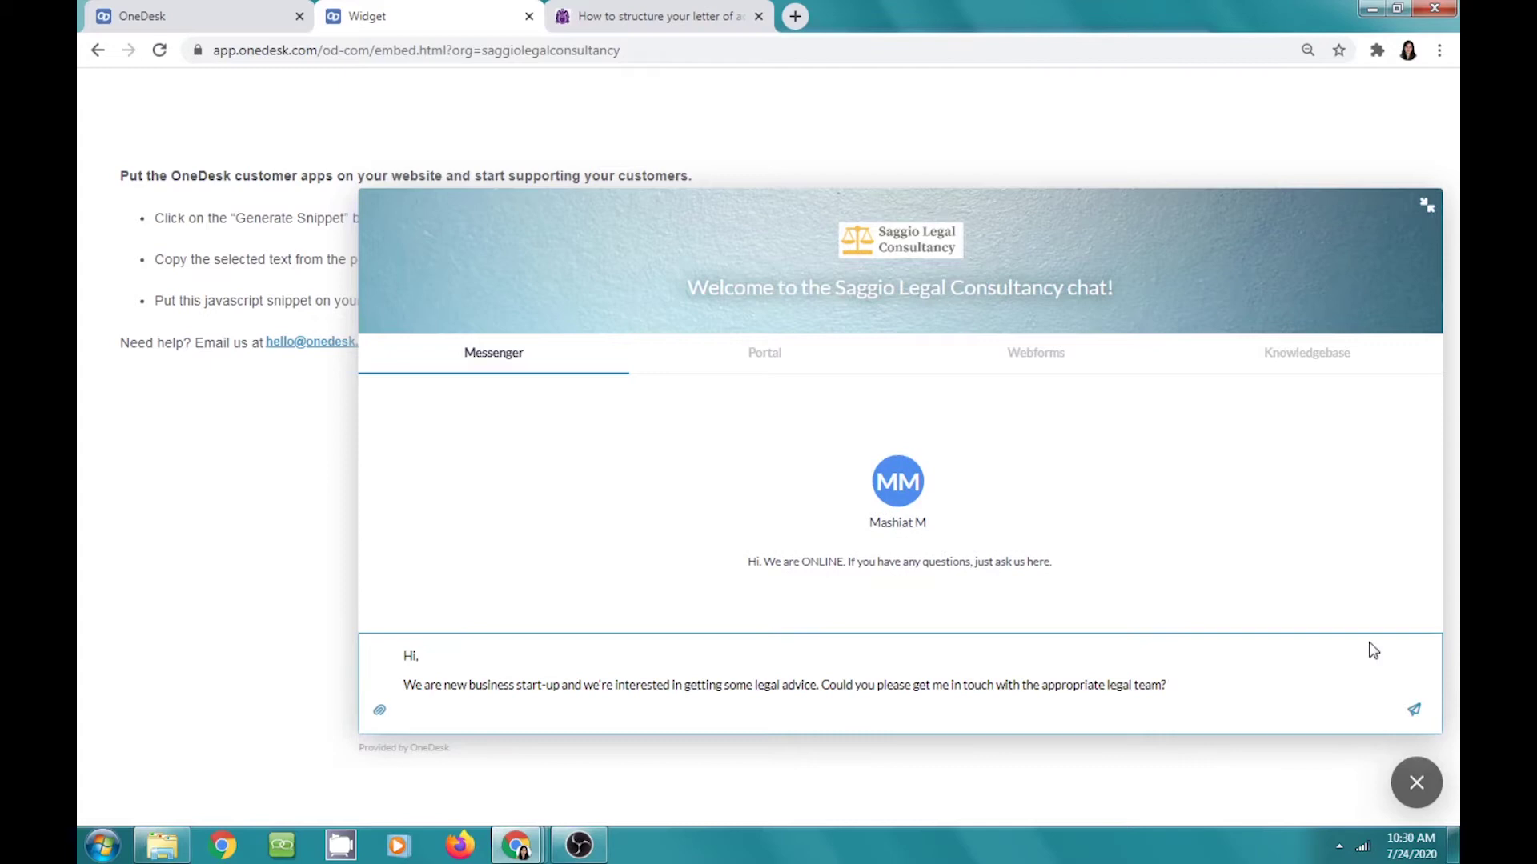
pyautogui.click(1417, 713)
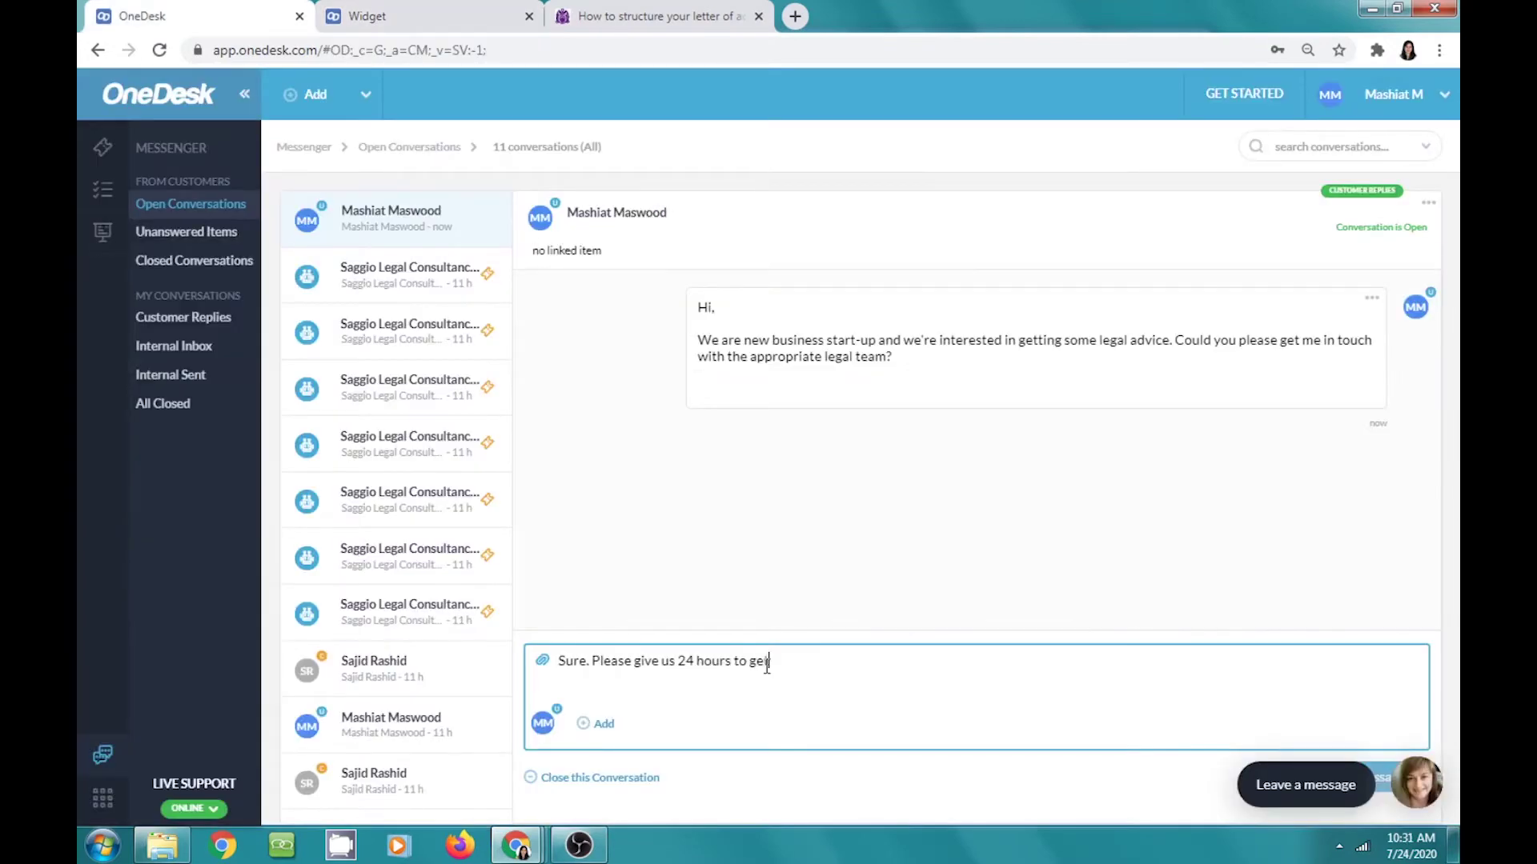
# Answer the chat with "Sure. Please give us 24 hours to get back to you." and create the ticket "business start-up" in Client Contact Requests.
pyautogui.write('back to y')
pyautogui.write('ou.')
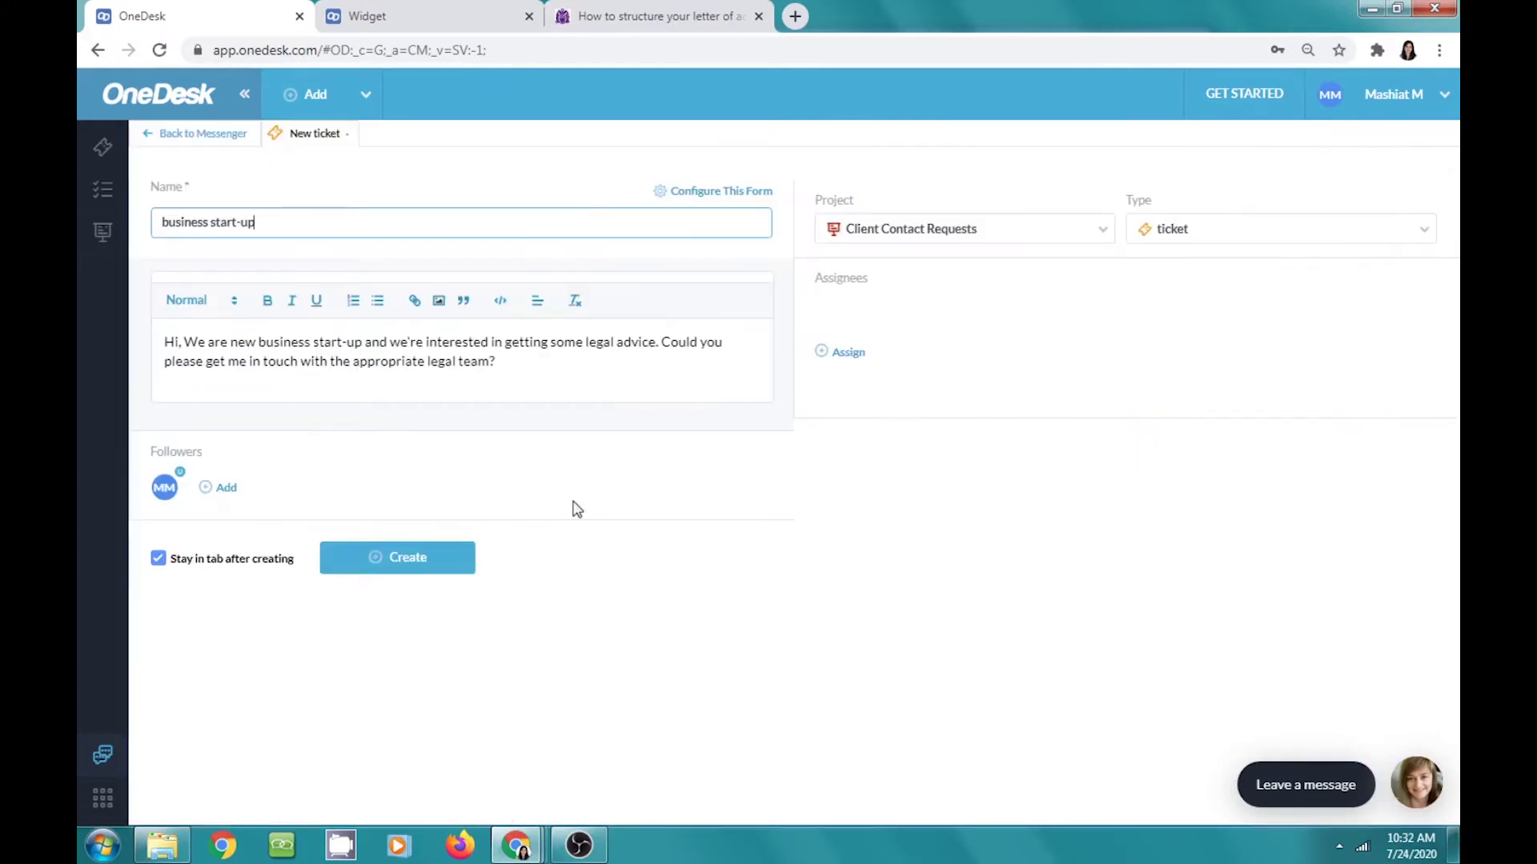
pyautogui.click(398, 548)
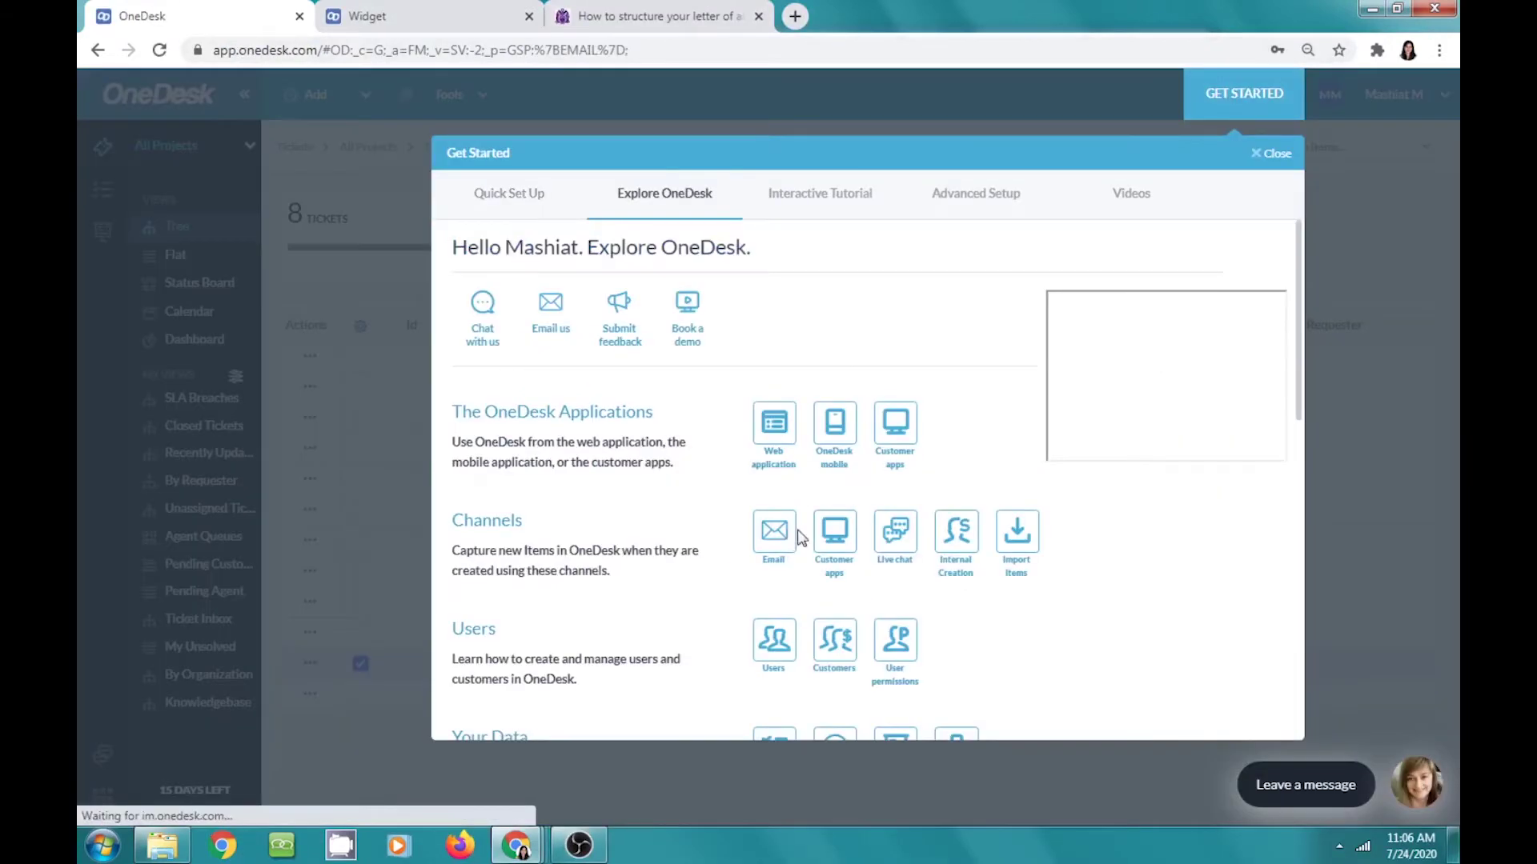
# Open the Email channel entry of the Get Started guide and review the email-based Debt Recovery ticket.
pyautogui.click(793, 538)
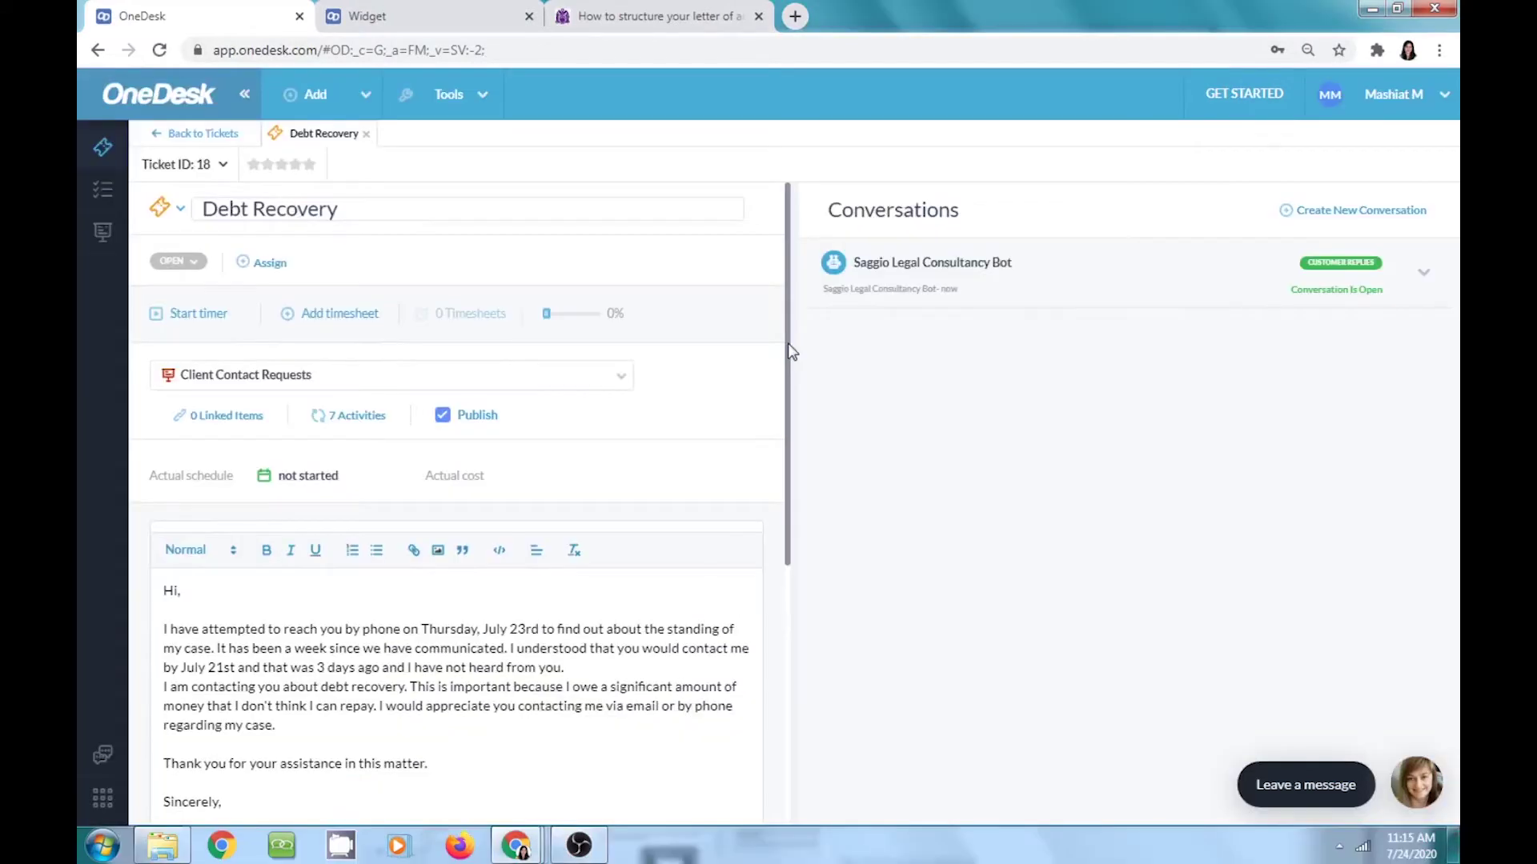
pyautogui.moveTo(790, 352); pyautogui.dragTo(800, 379)
pyautogui.moveTo(806, 393); pyautogui.dragTo(851, 502)
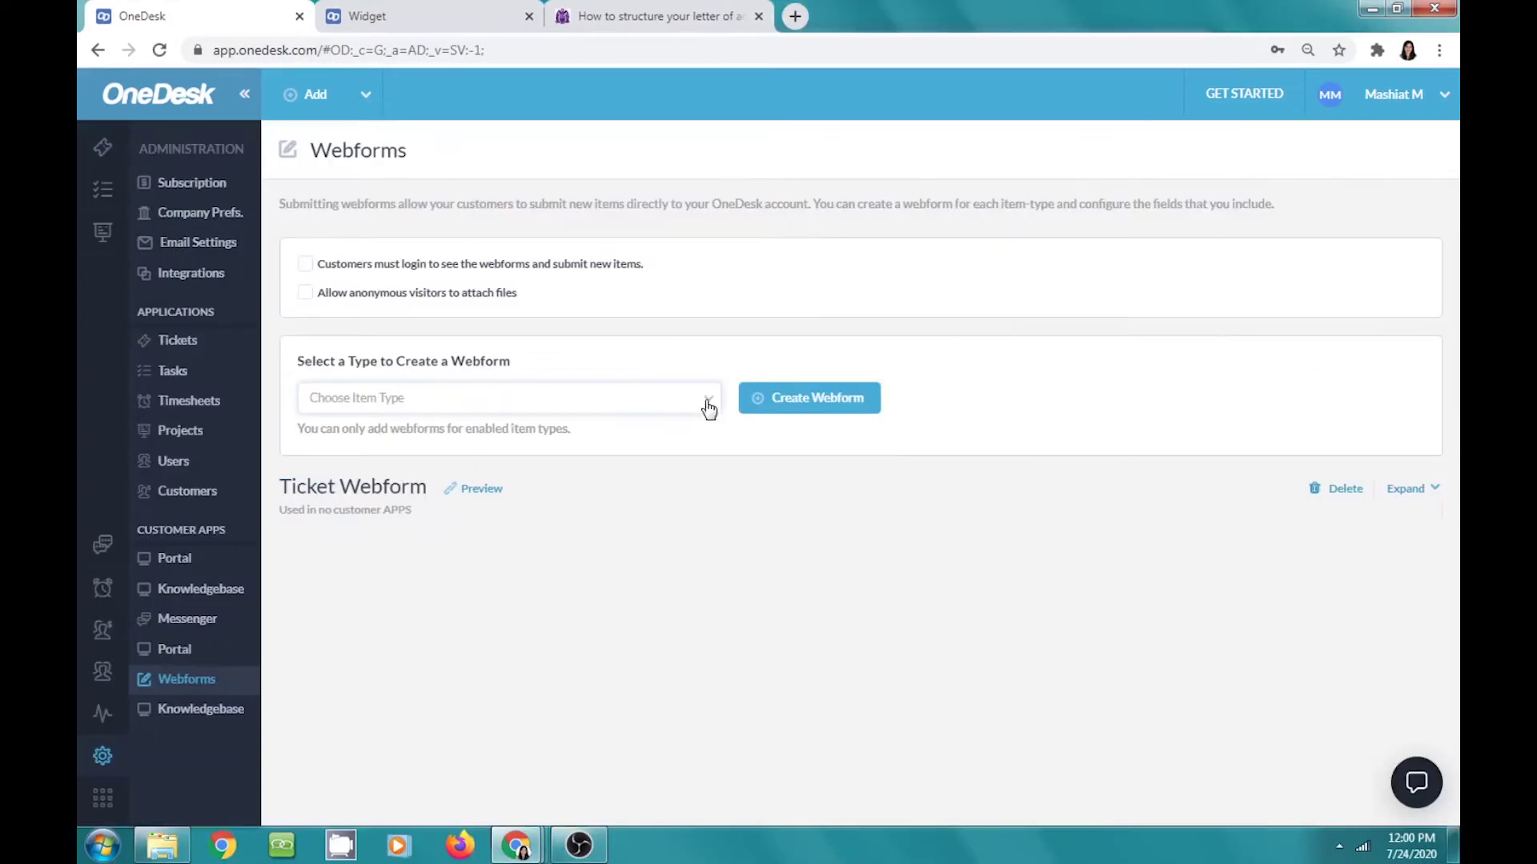
# Create a webform for the Debt Recovery ticket type and check its form title and subtitle.
pyautogui.click(707, 405)
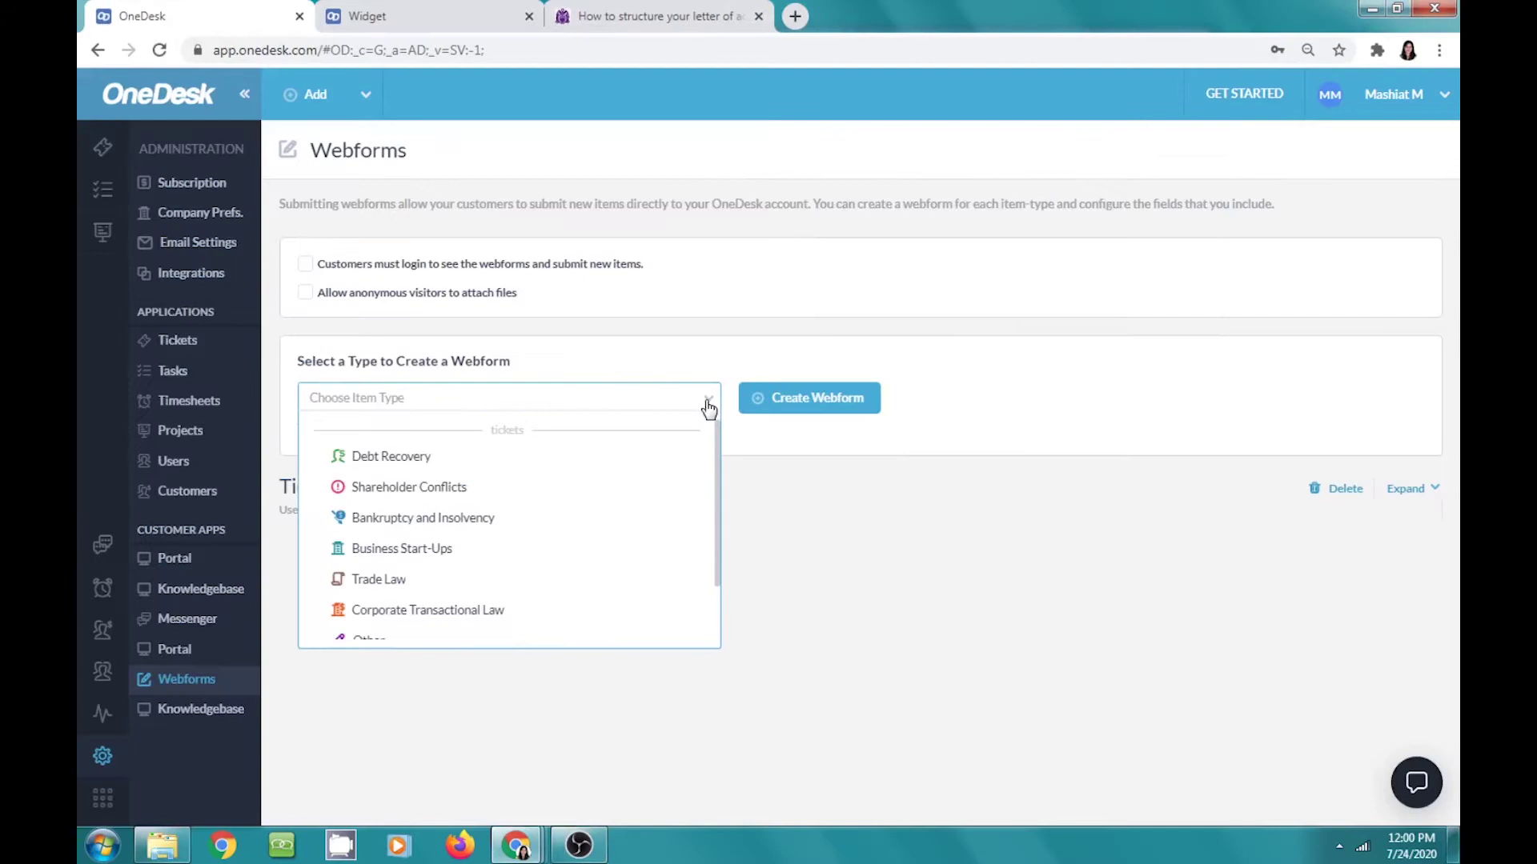
pyautogui.click(601, 456)
pyautogui.click(794, 404)
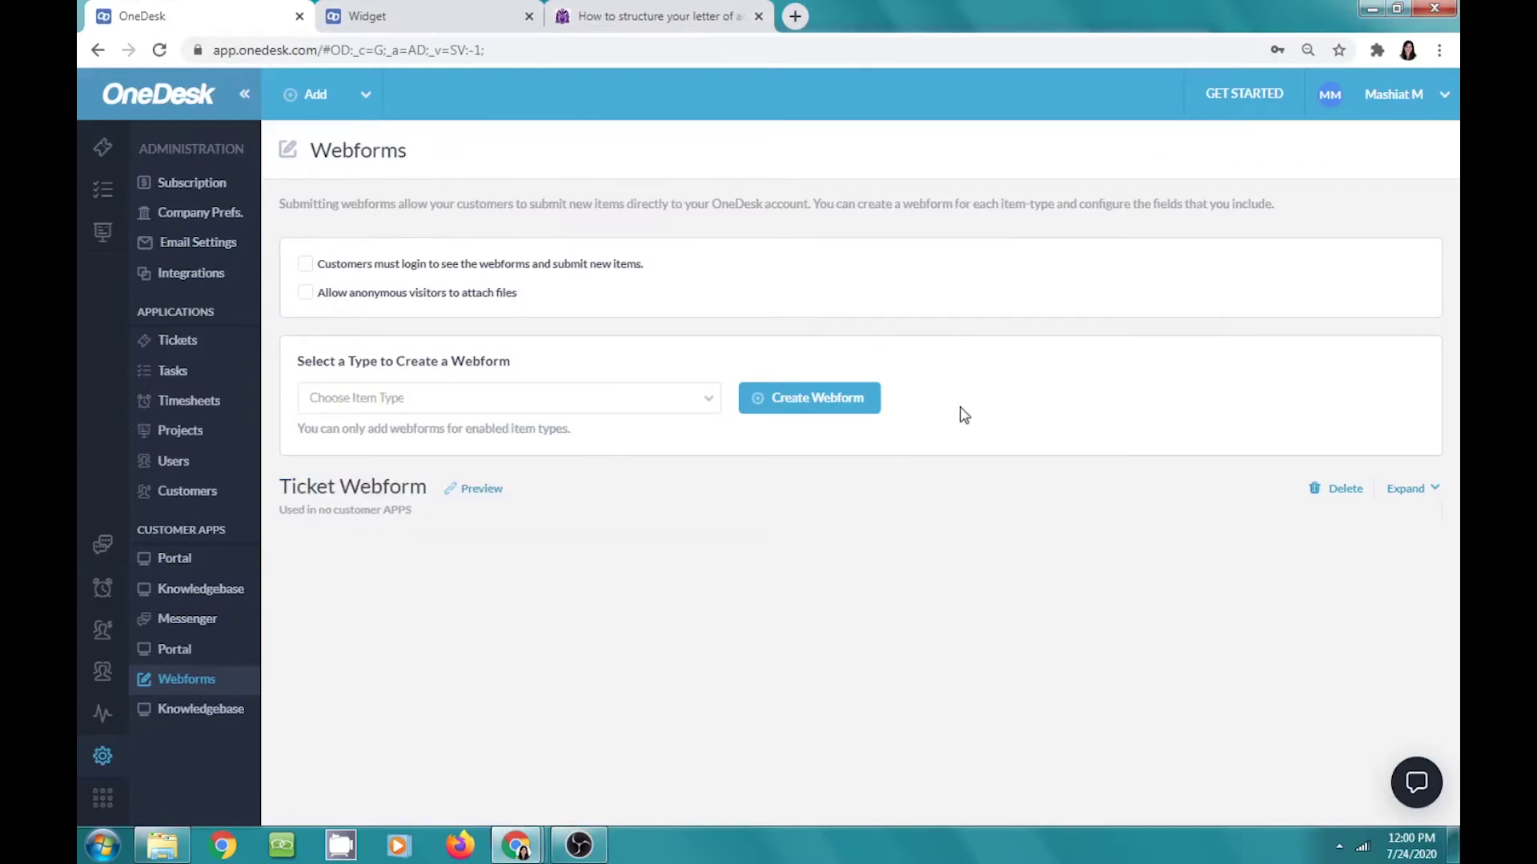
pyautogui.scroll(-3, 920, 472)
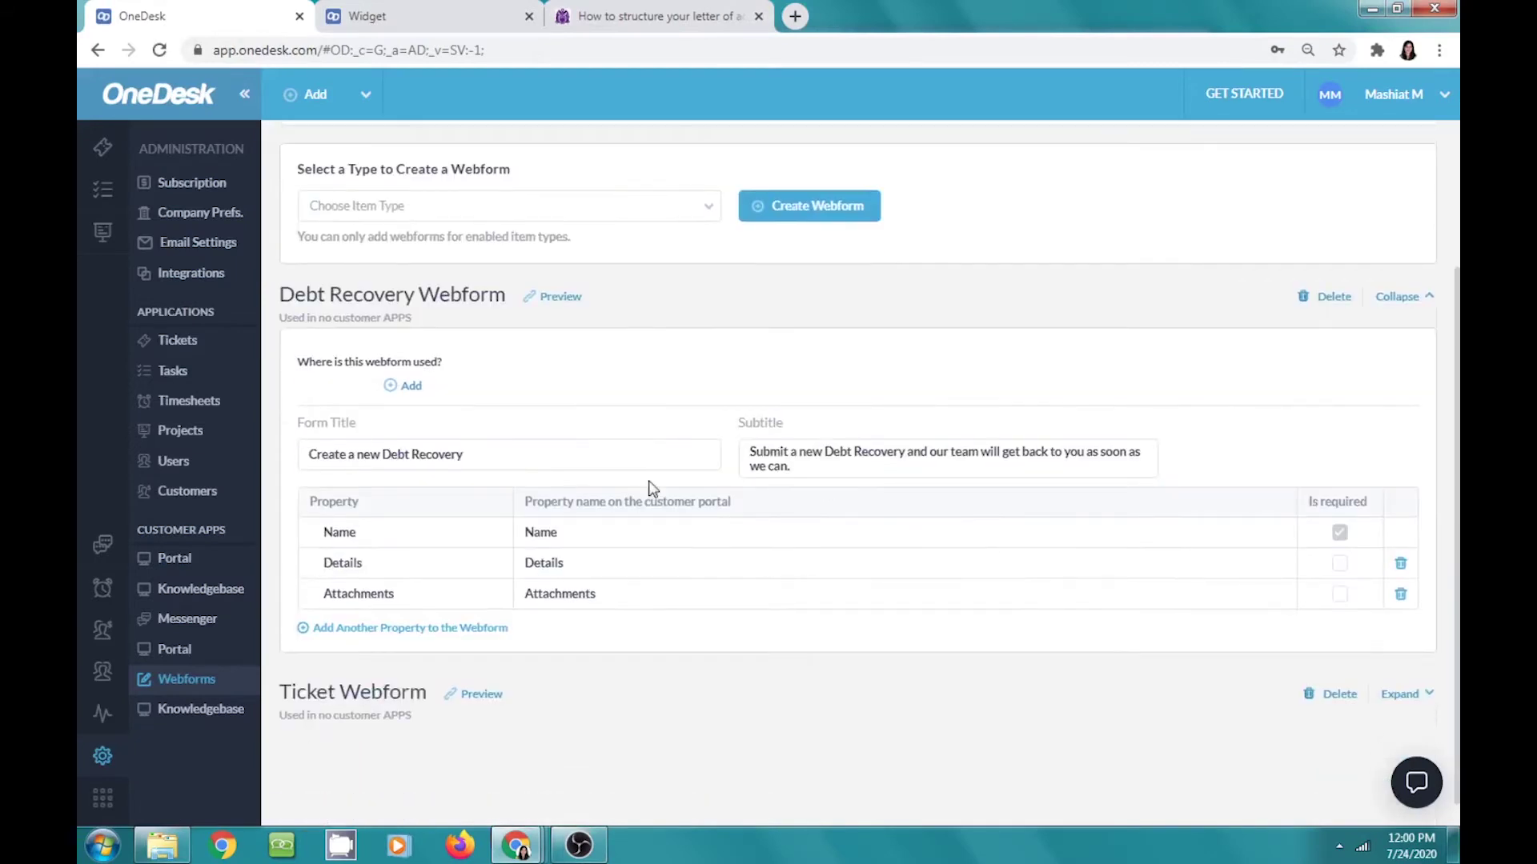
pyautogui.click(613, 466)
pyautogui.click(849, 471)
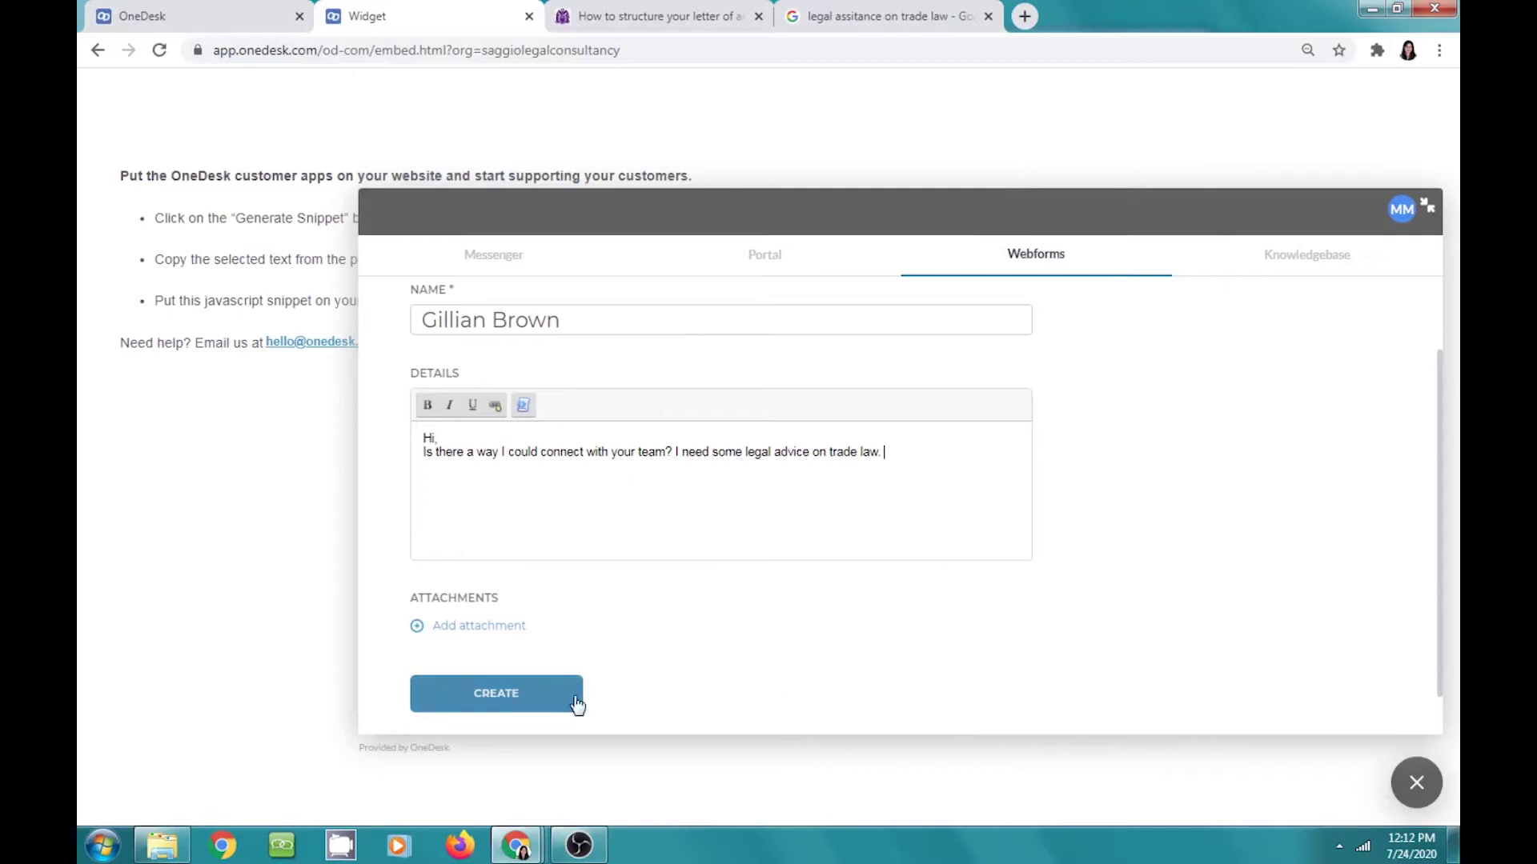
# Submit the customer webform request for legal advice on trade law.
pyautogui.click(544, 701)
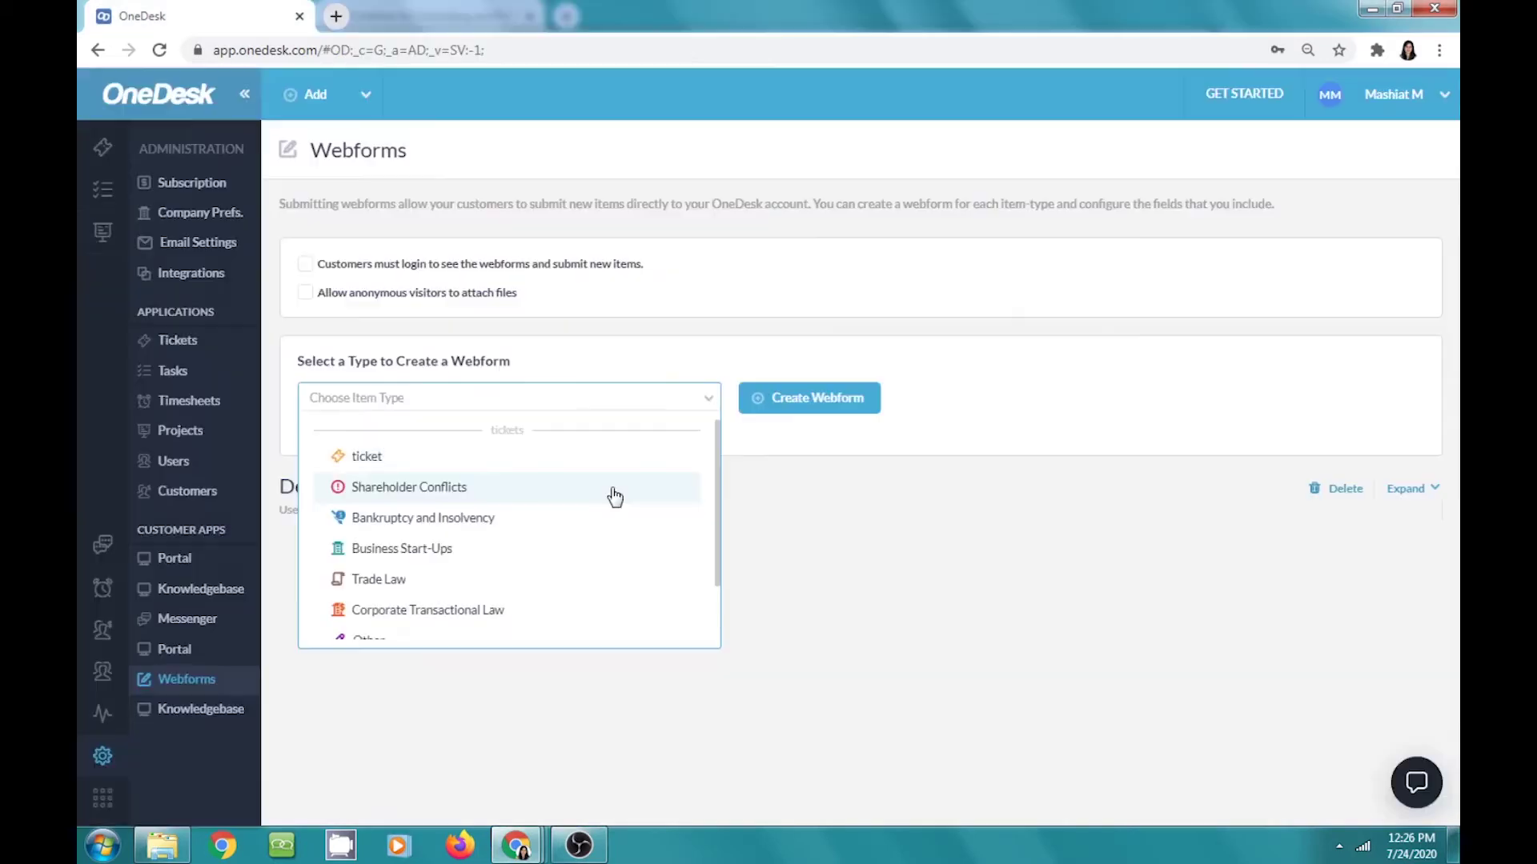
# Create a webform for the Shareholder Conflicts ticket type and review its fields.
pyautogui.click(618, 491)
pyautogui.click(799, 406)
pyautogui.scroll(-3, 1019, 514)
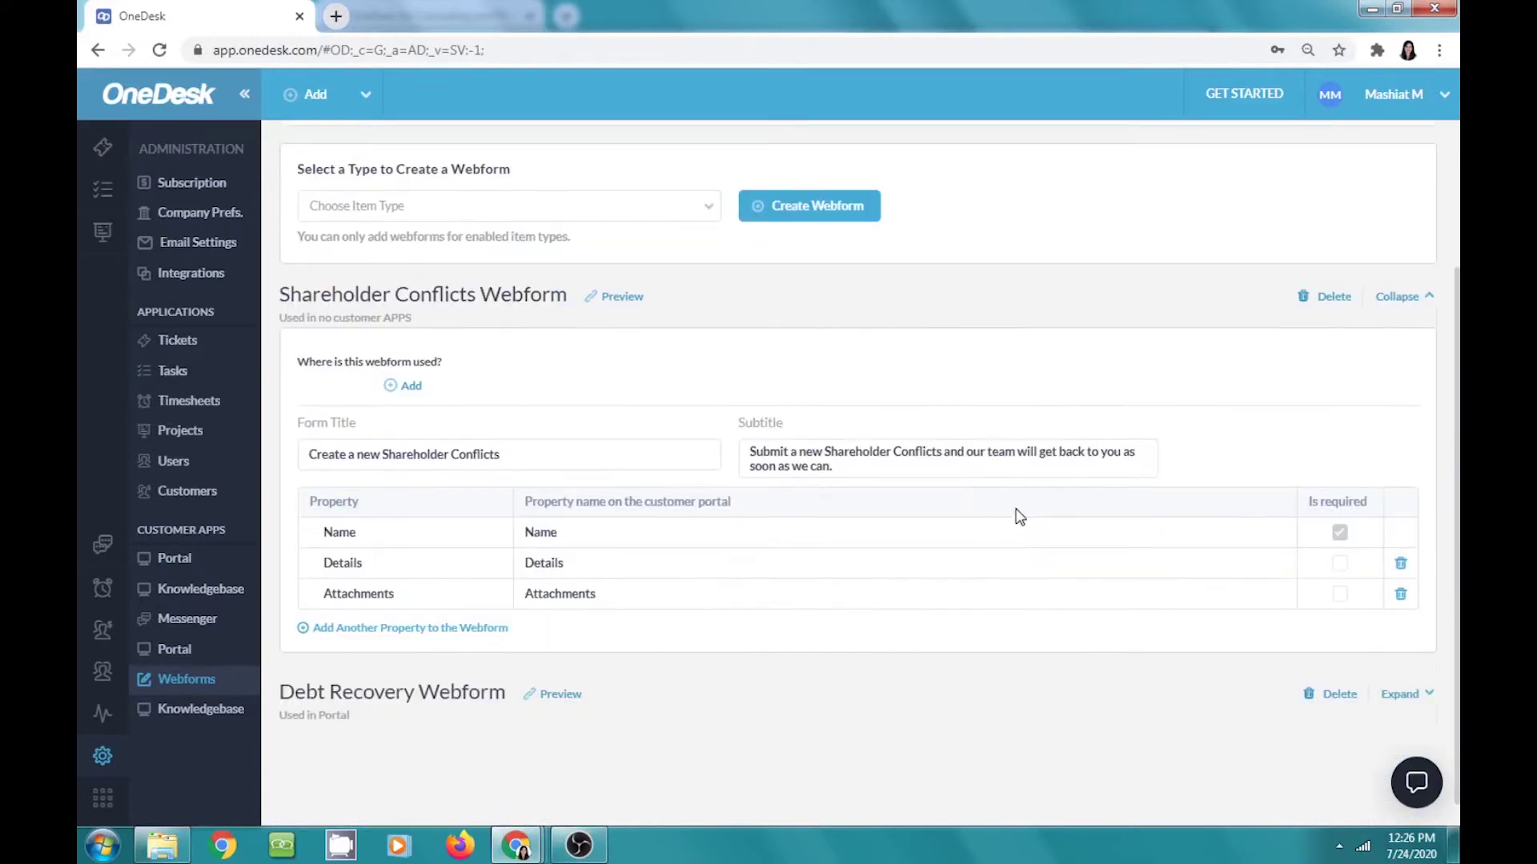
pyautogui.click(695, 208)
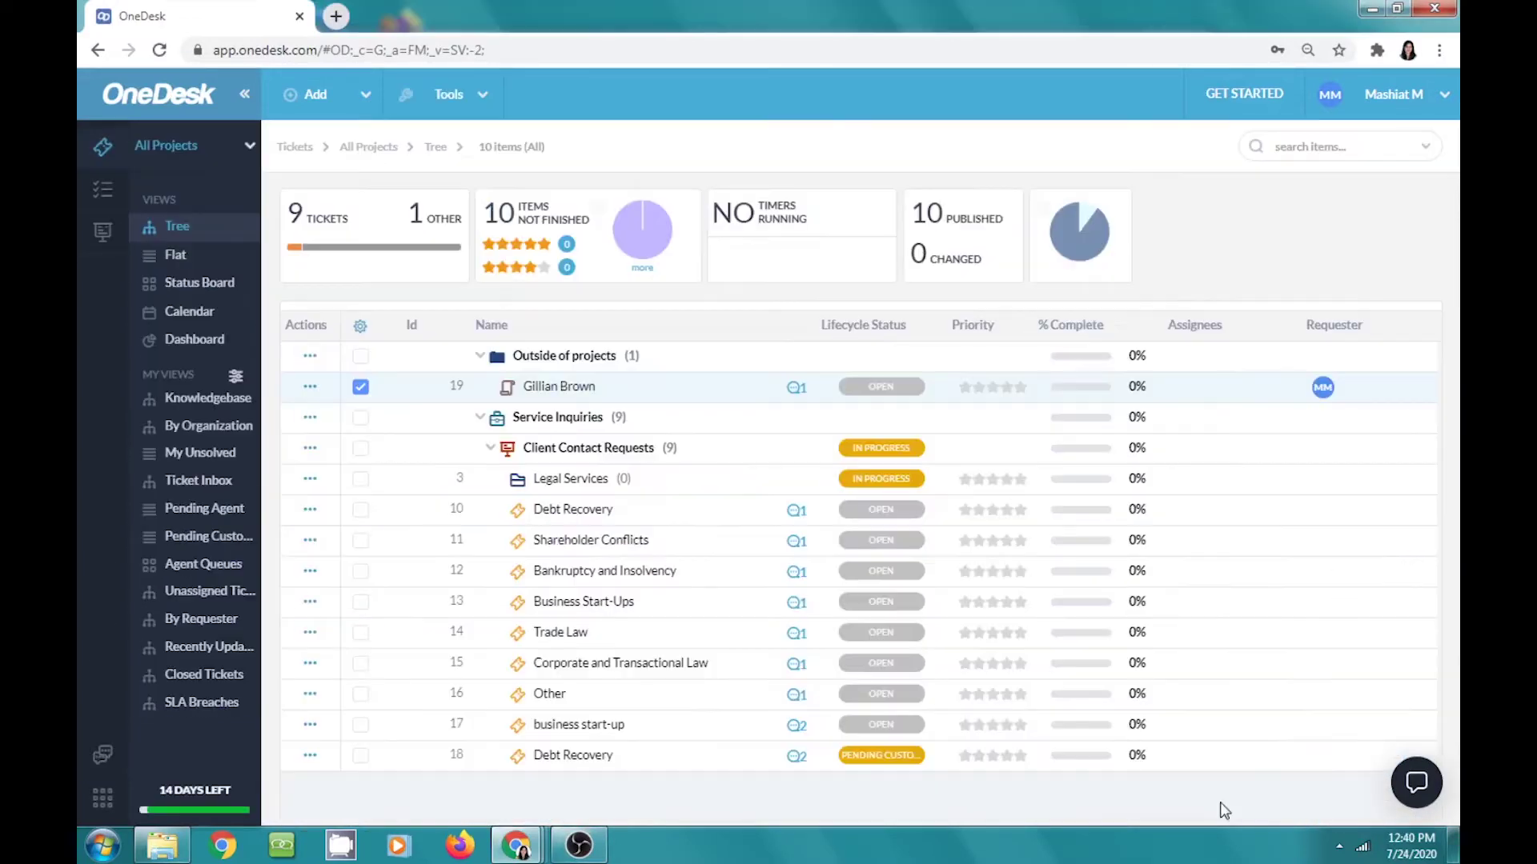
# Open the Webforms settings in Administration and choose Shareholder Conflicts as the item type for a webform.
pyautogui.moveTo(103, 800)
pyautogui.click(106, 760)
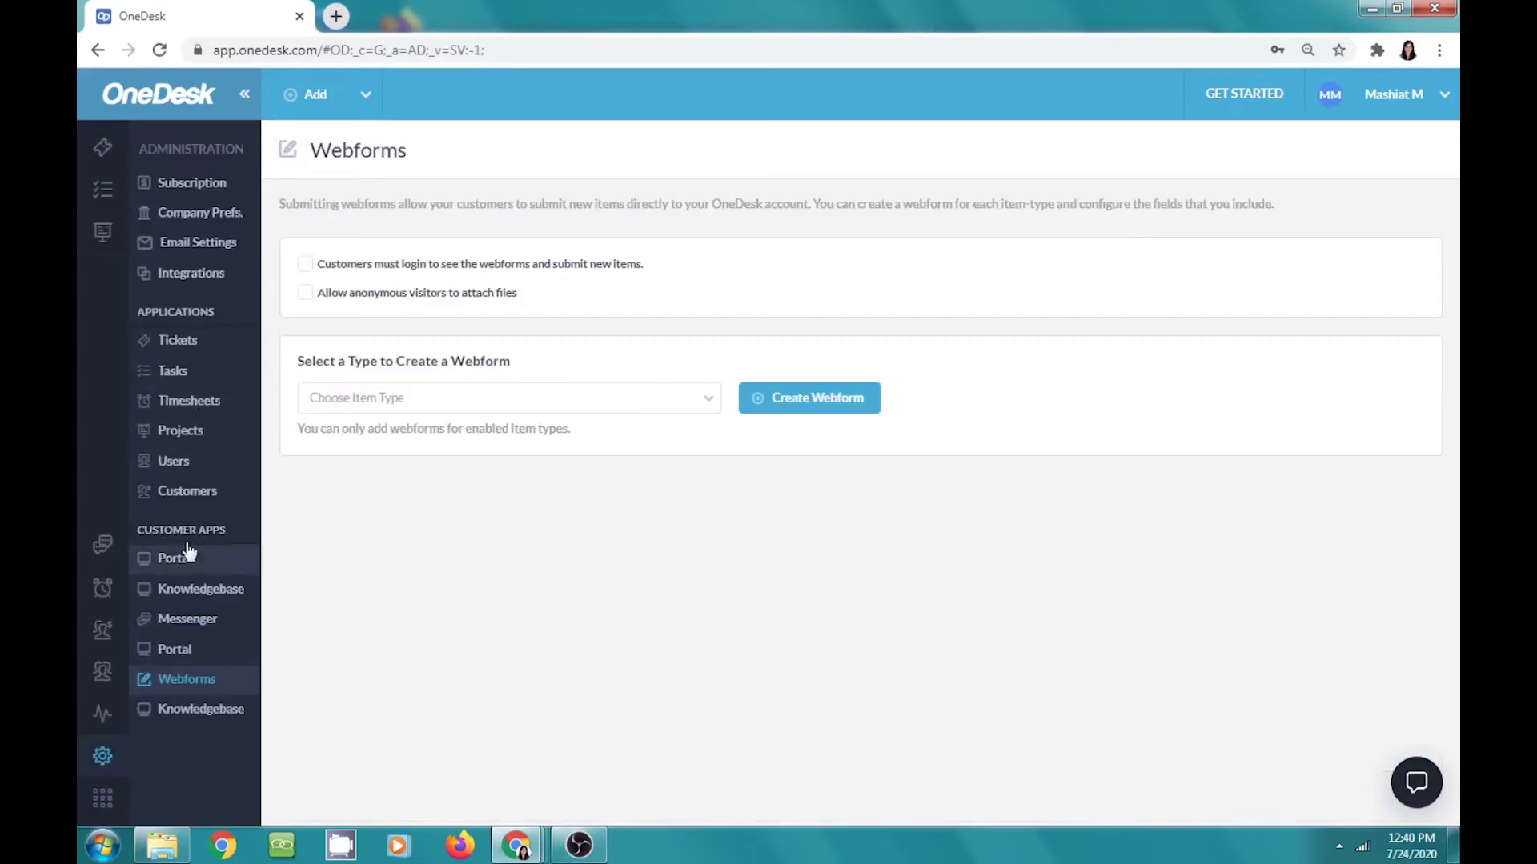
pyautogui.scroll(-1, 762, 412)
pyautogui.click(706, 306)
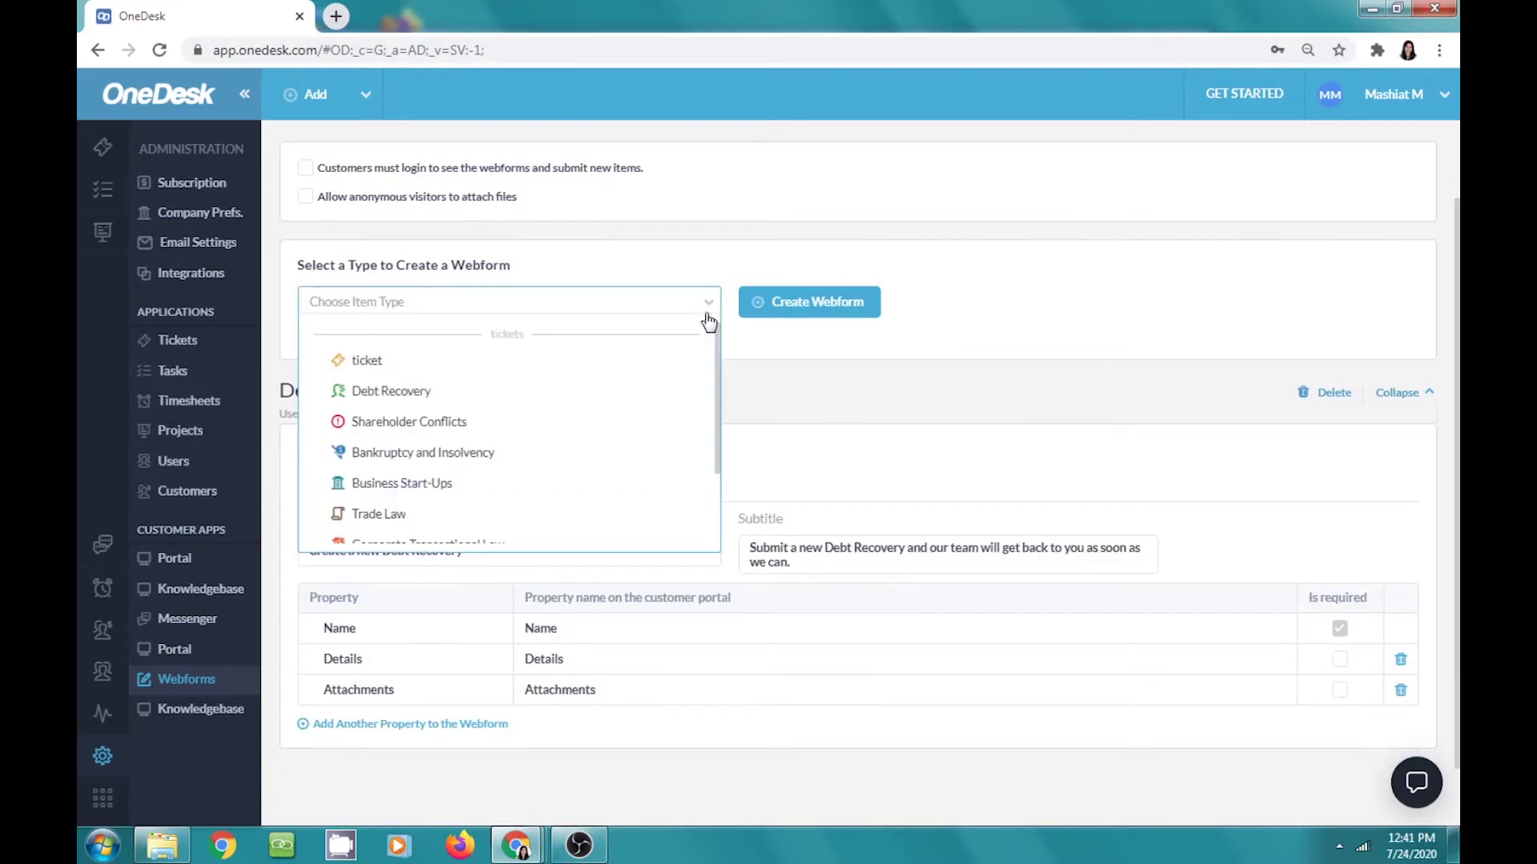
pyautogui.click(641, 420)
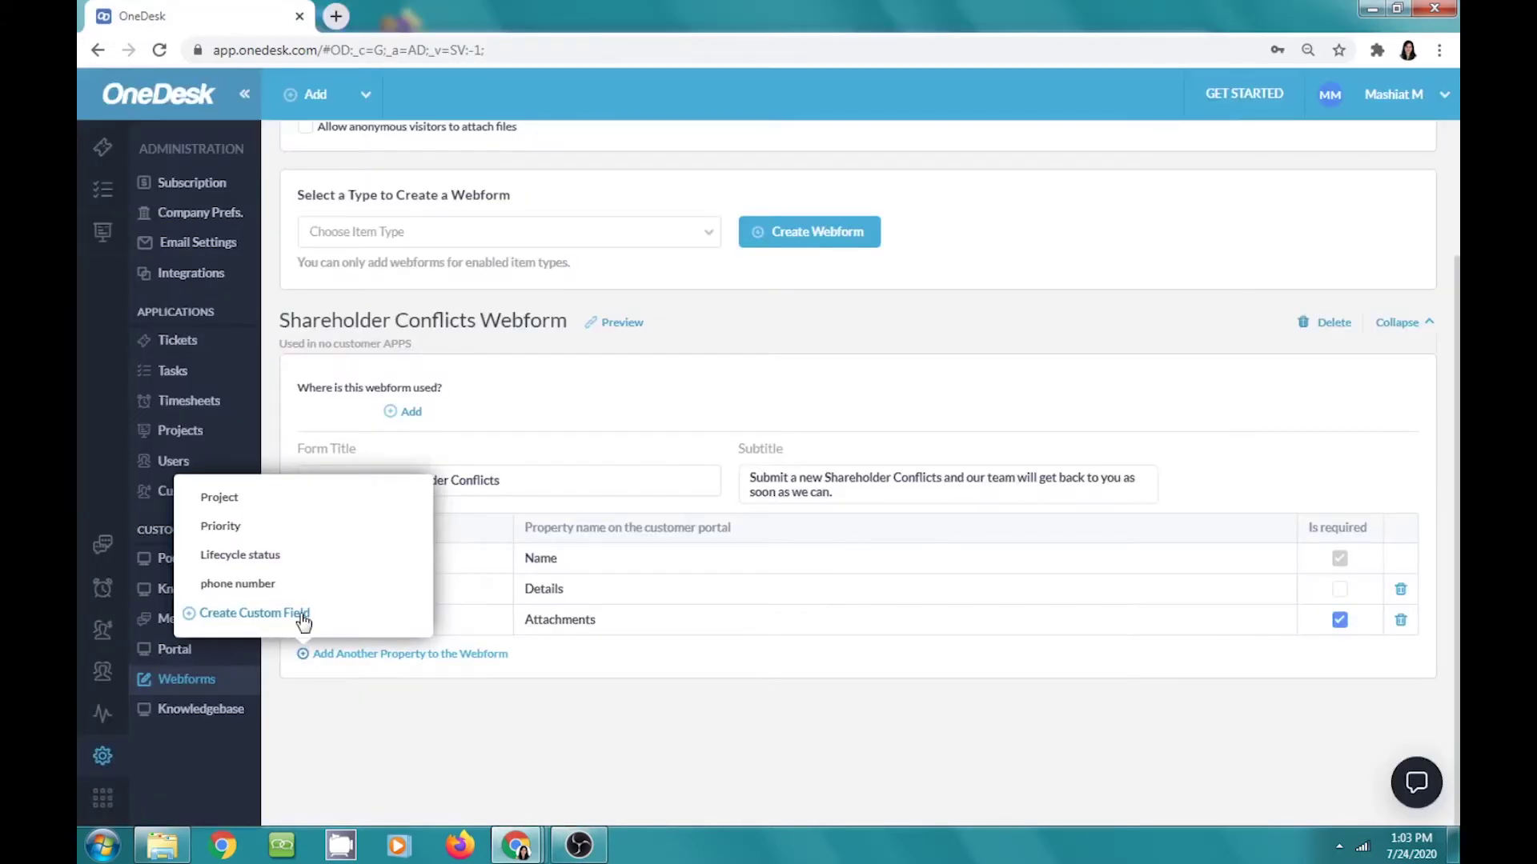
# Create a visible custom field named "phone number" of type number for tickets in all projects.
pyautogui.click(300, 615)
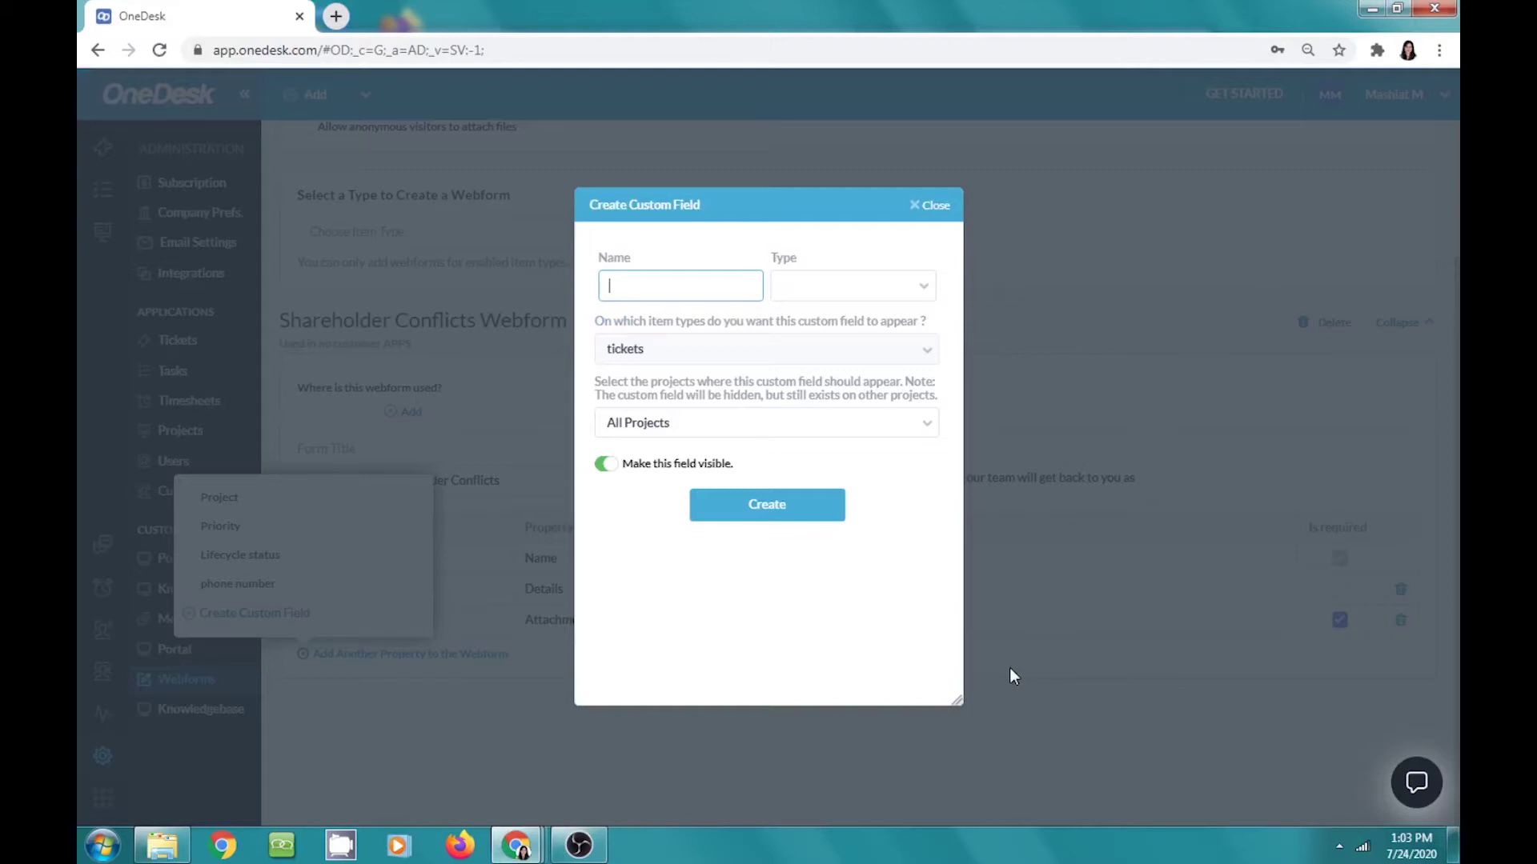
pyautogui.click(921, 291)
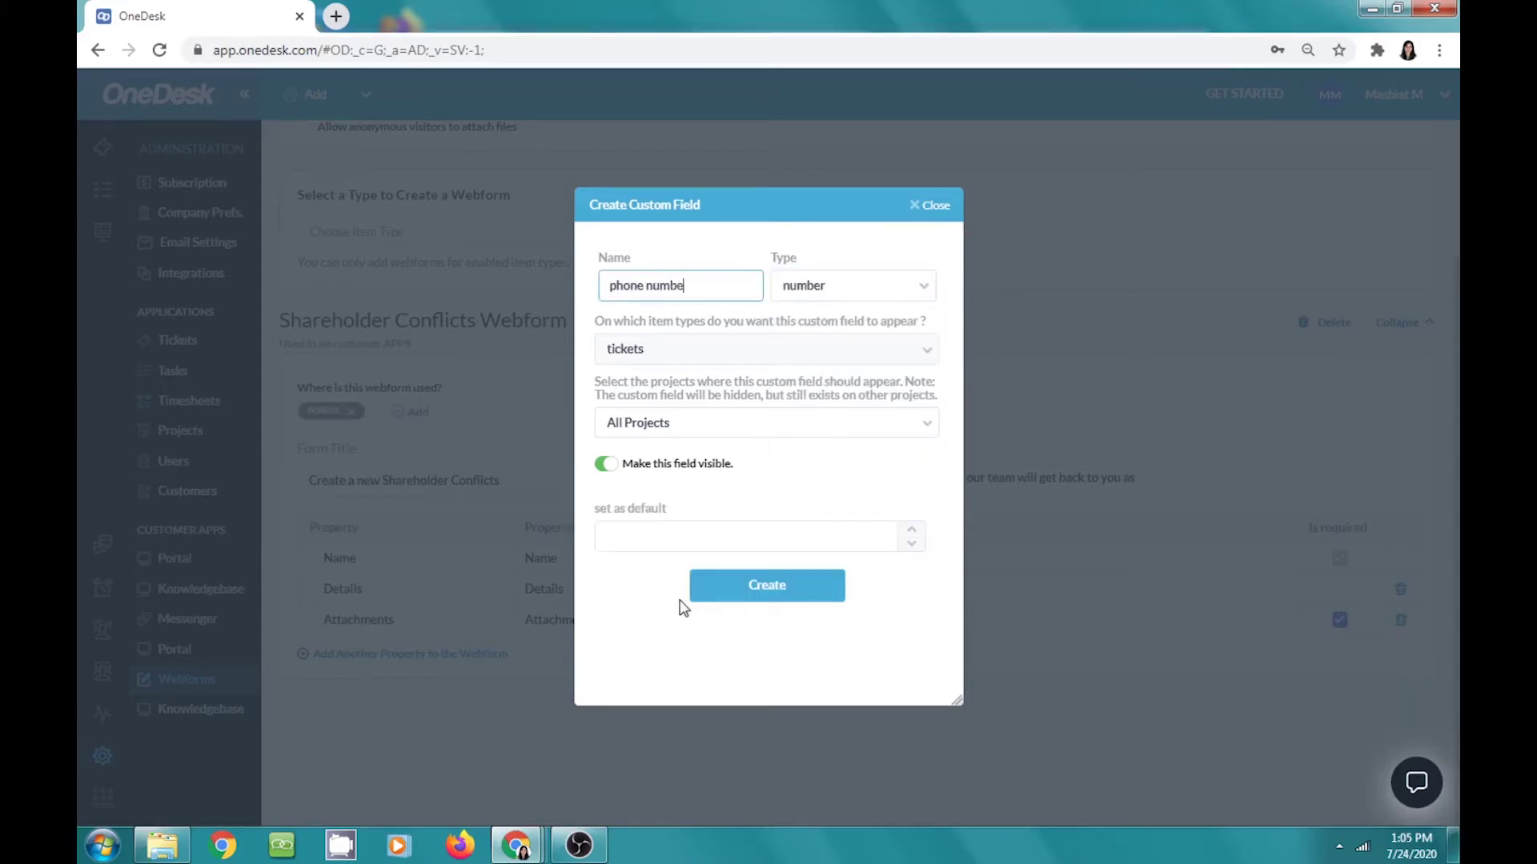
pyautogui.click(778, 596)
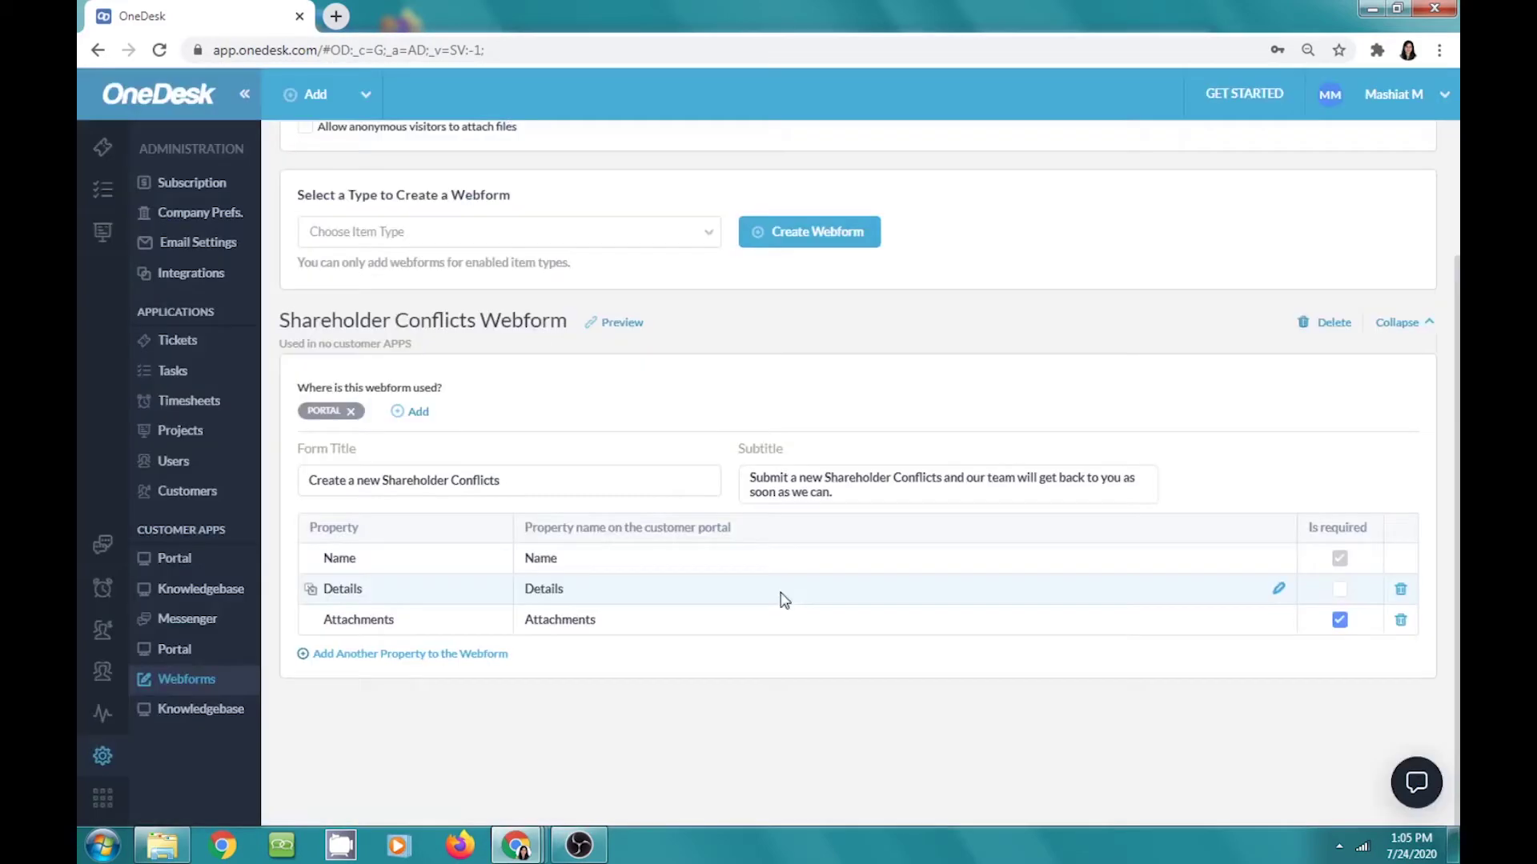
# Add the phone number, Project and Priority properties to the Shareholder Conflicts webform and make phone number and Project required.
pyautogui.click(315, 614)
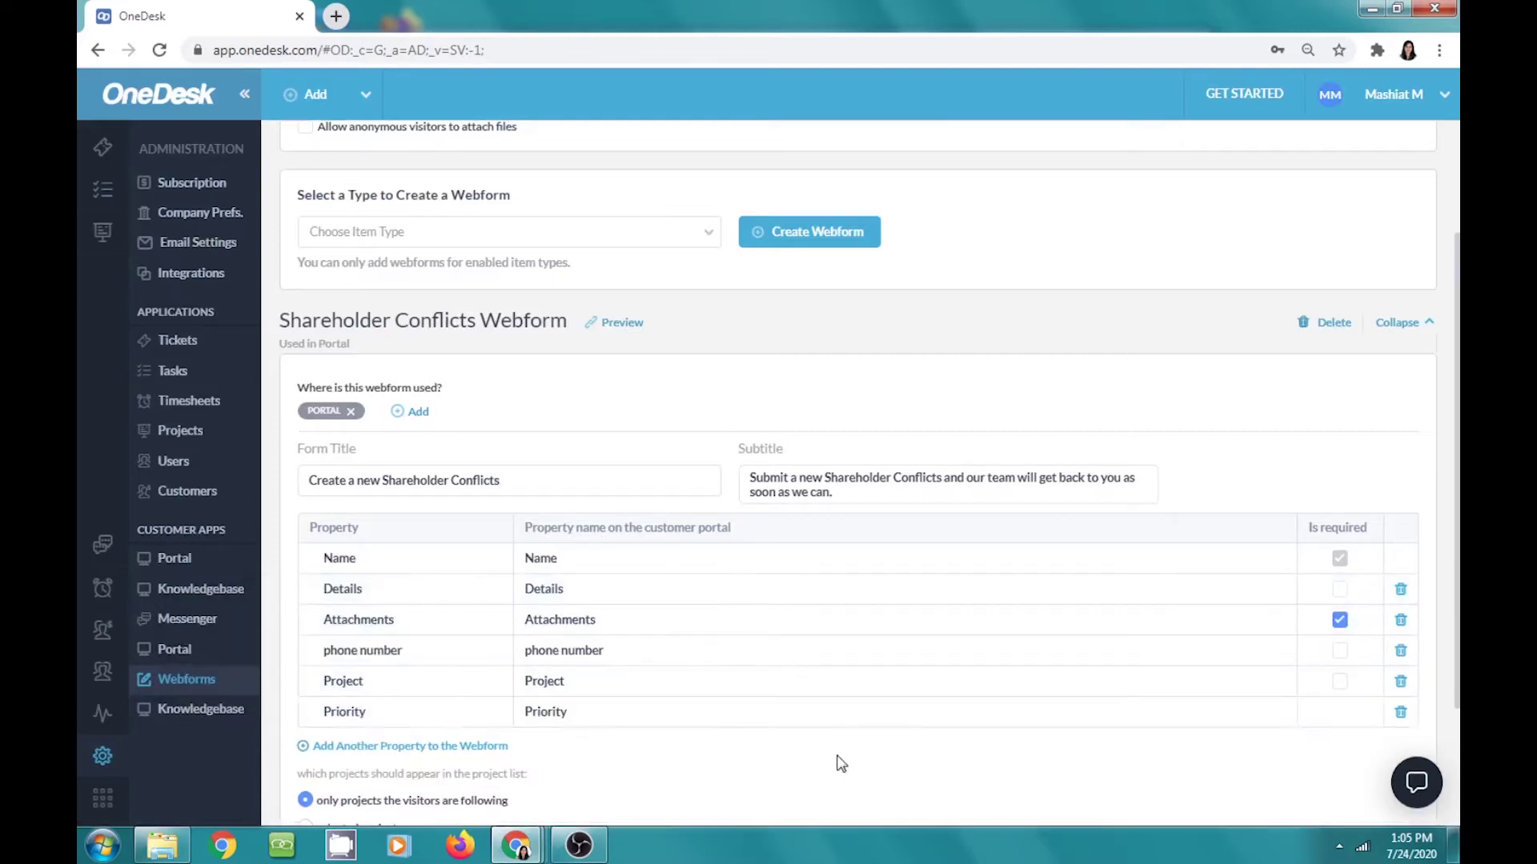
pyautogui.click(1340, 649)
pyautogui.click(1340, 681)
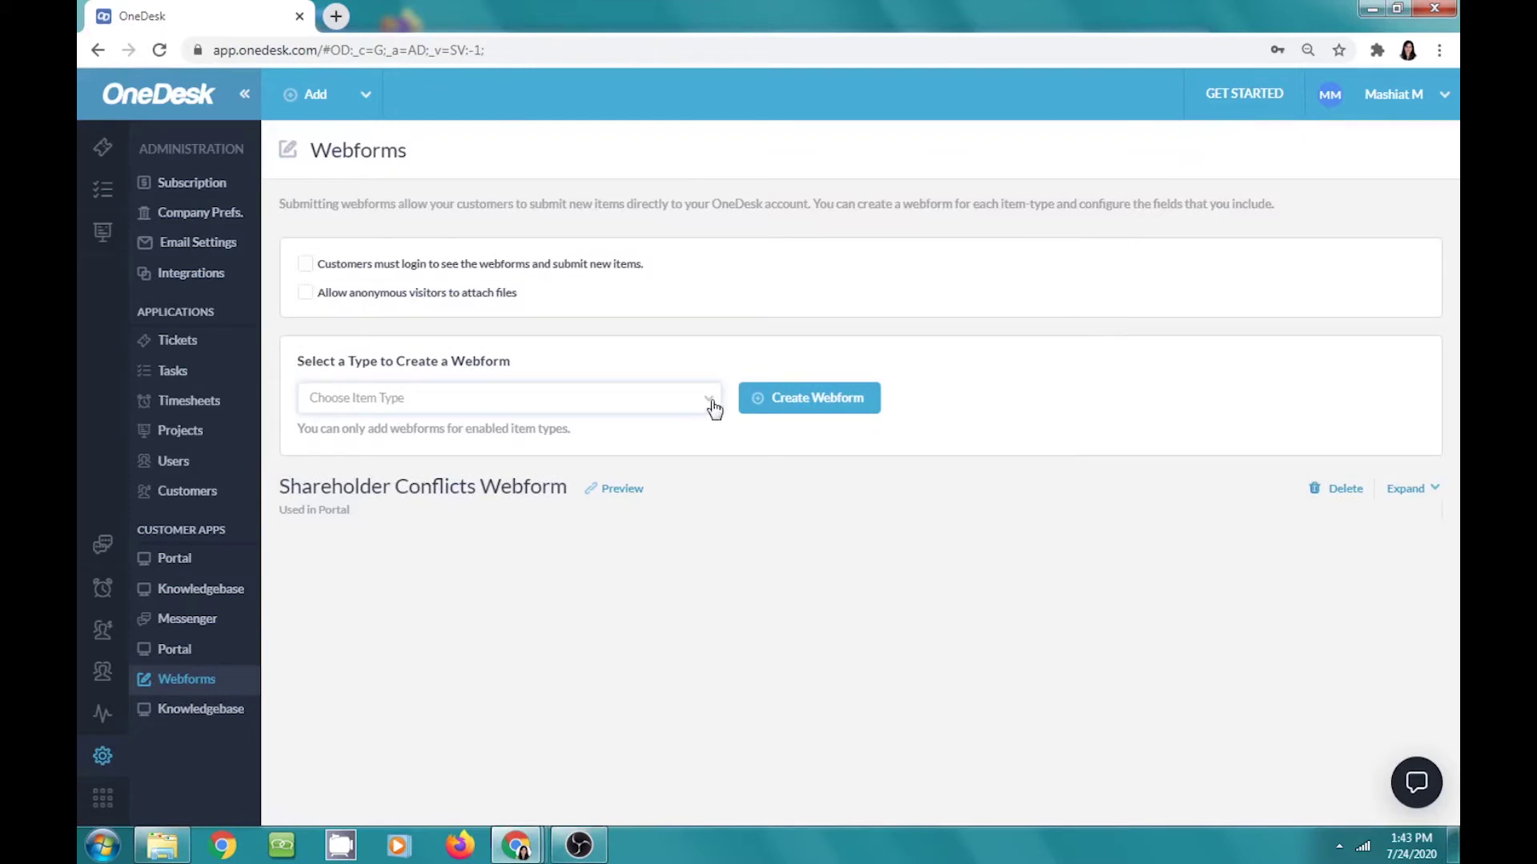
# Create a Debt Recovery webform alongside the Shareholder Conflicts one and bring up its property list.
pyautogui.click(710, 409)
pyautogui.click(675, 485)
pyautogui.click(789, 411)
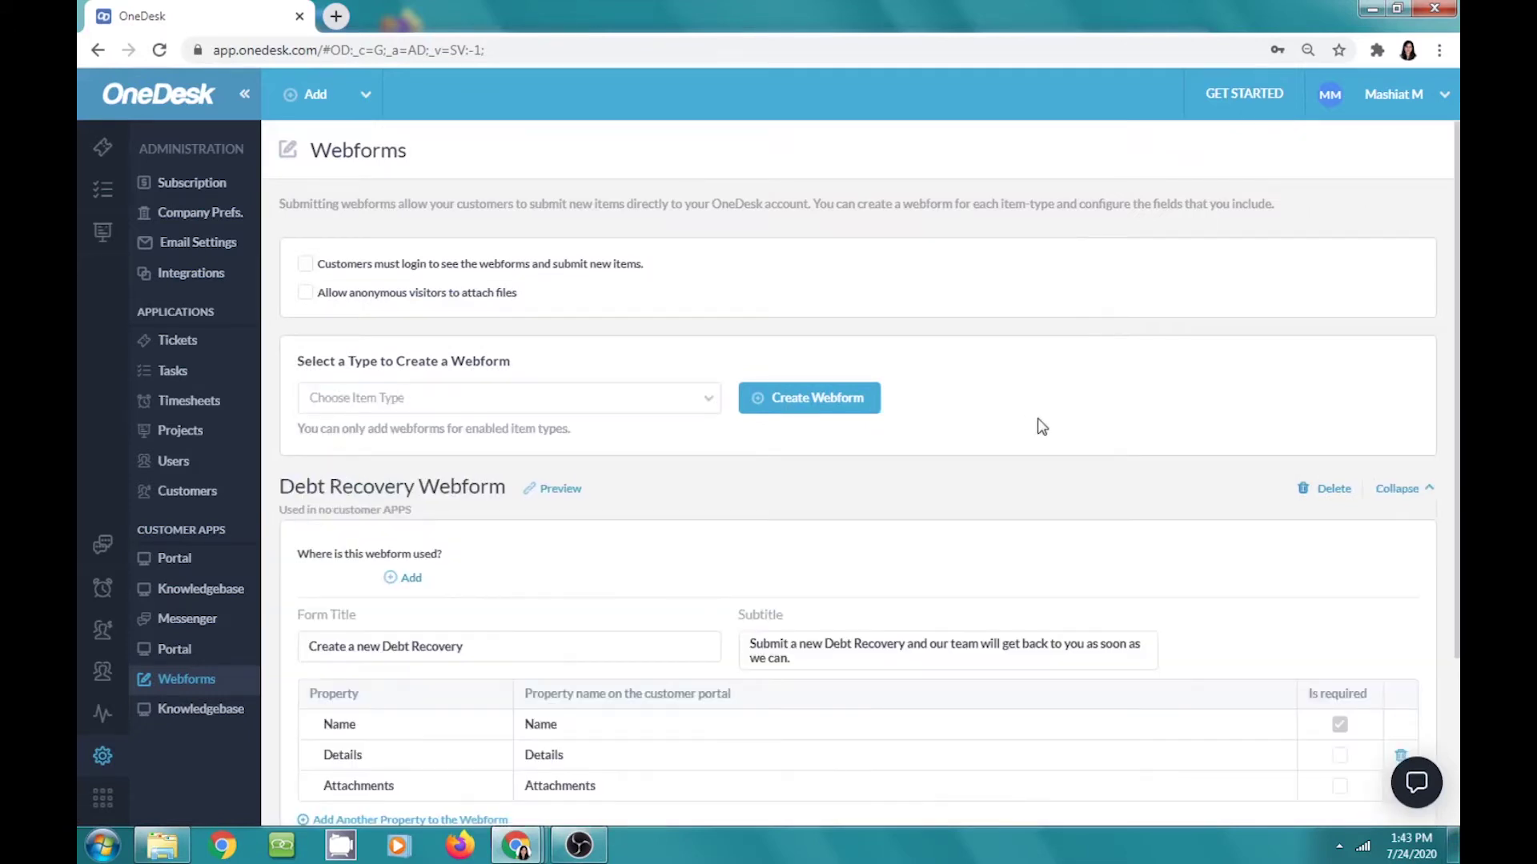
pyautogui.scroll(-1, 1063, 473)
pyautogui.scroll(-1, 1064, 481)
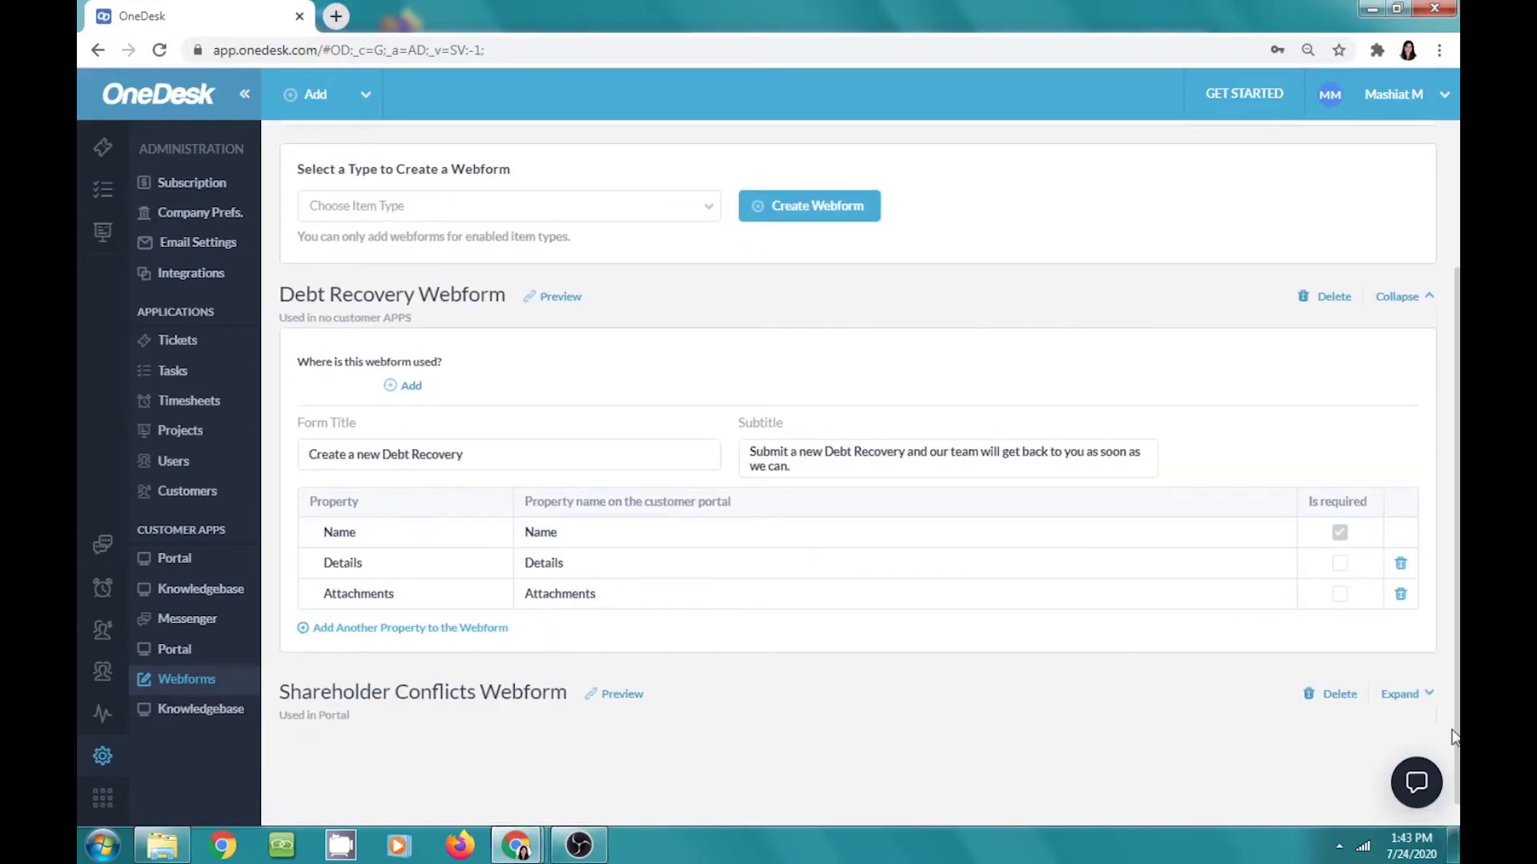
# Add the Project and Priority properties to the Debt Recovery webform.
pyautogui.click(322, 631)
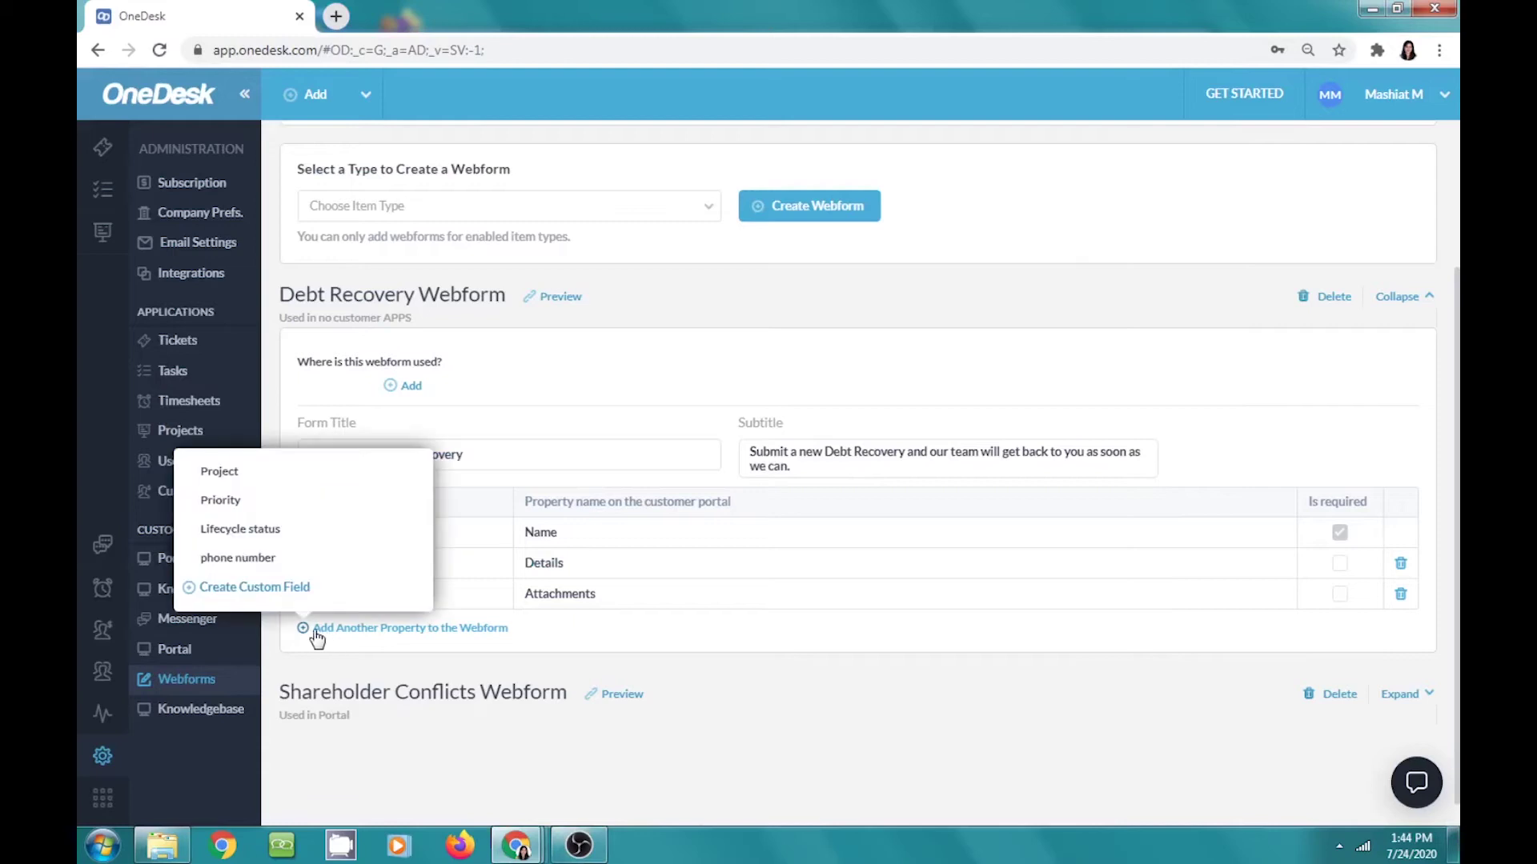
pyautogui.click(278, 481)
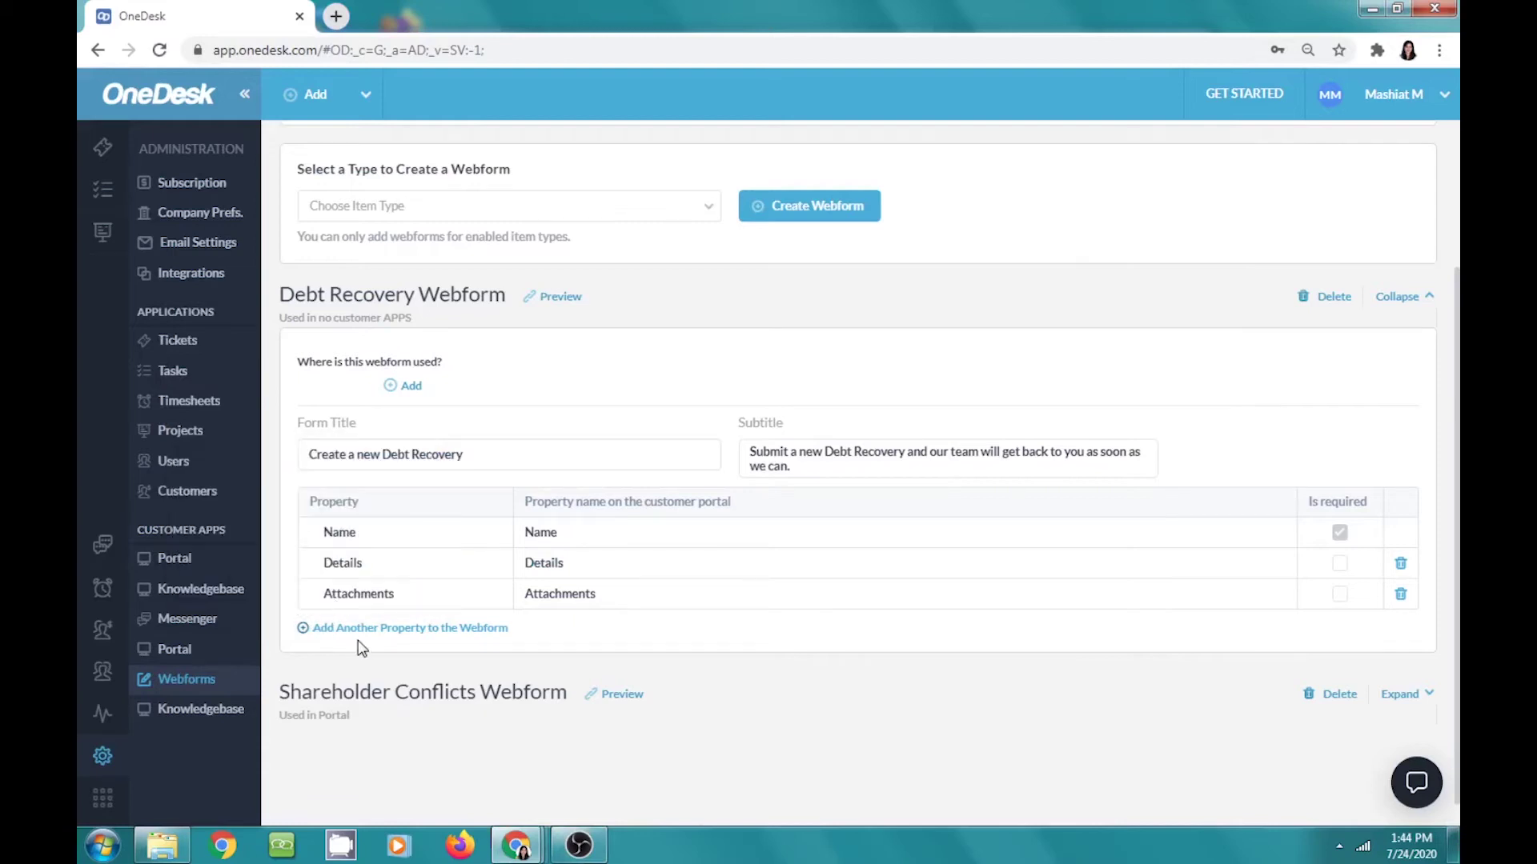
pyautogui.click(357, 664)
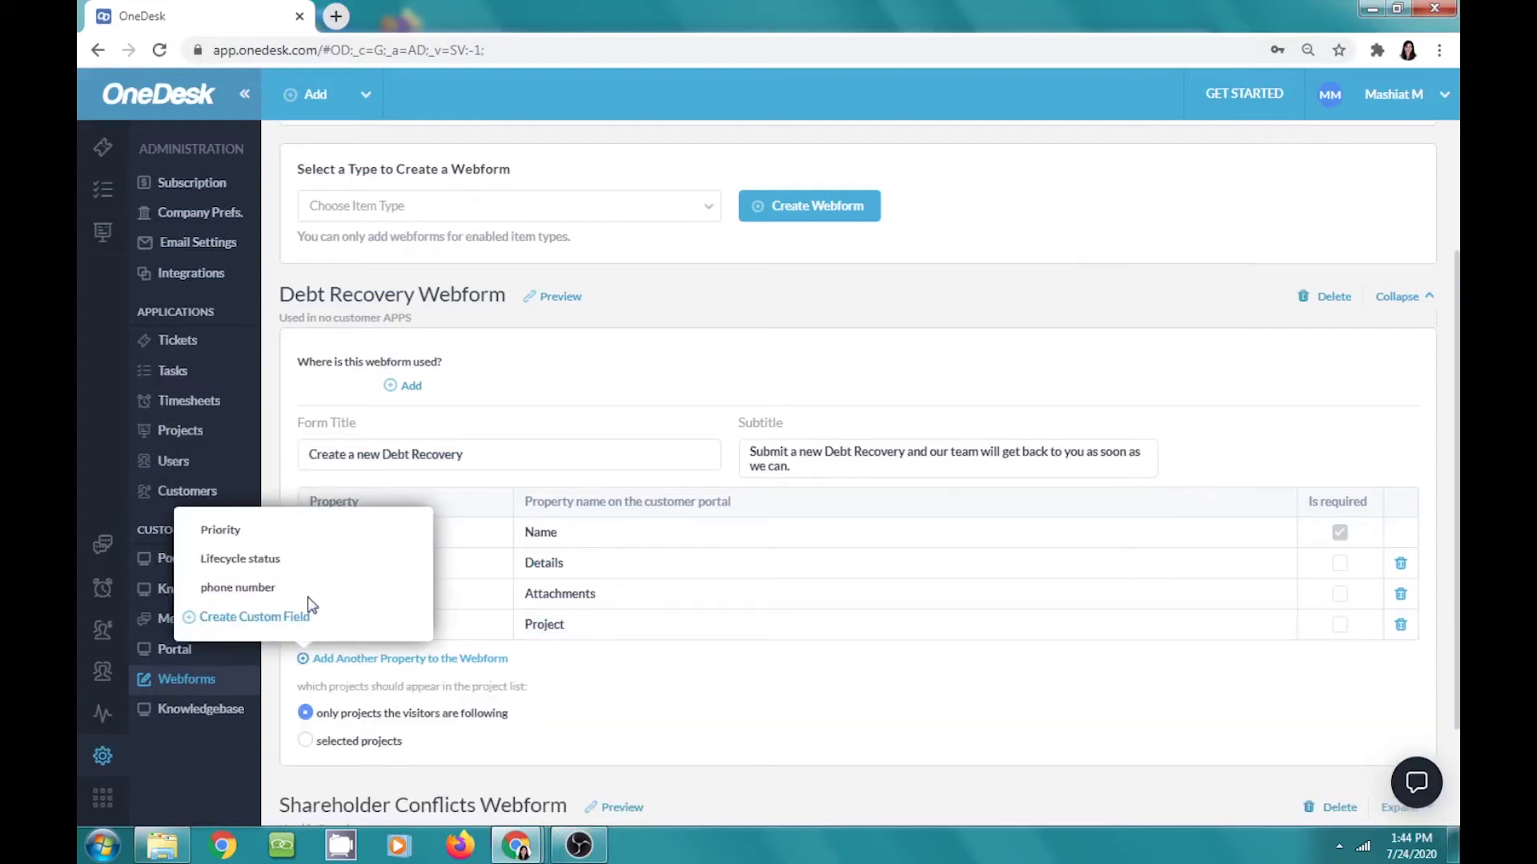
pyautogui.click(285, 538)
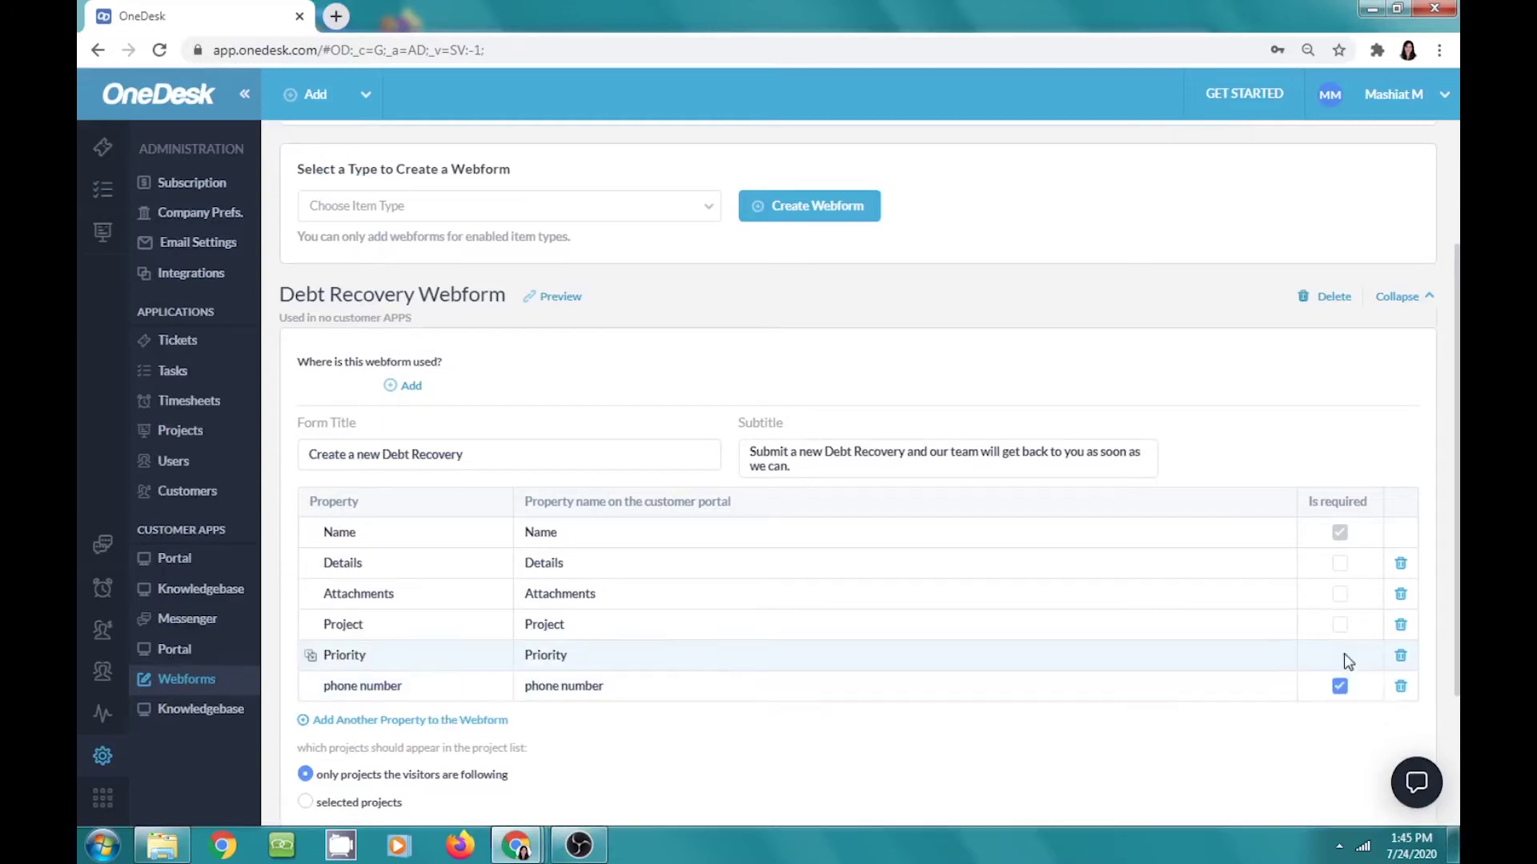
# Make the Project, Attachments and Details properties required on the Debt Recovery webform.
pyautogui.click(1339, 625)
pyautogui.click(1340, 594)
pyautogui.click(1339, 563)
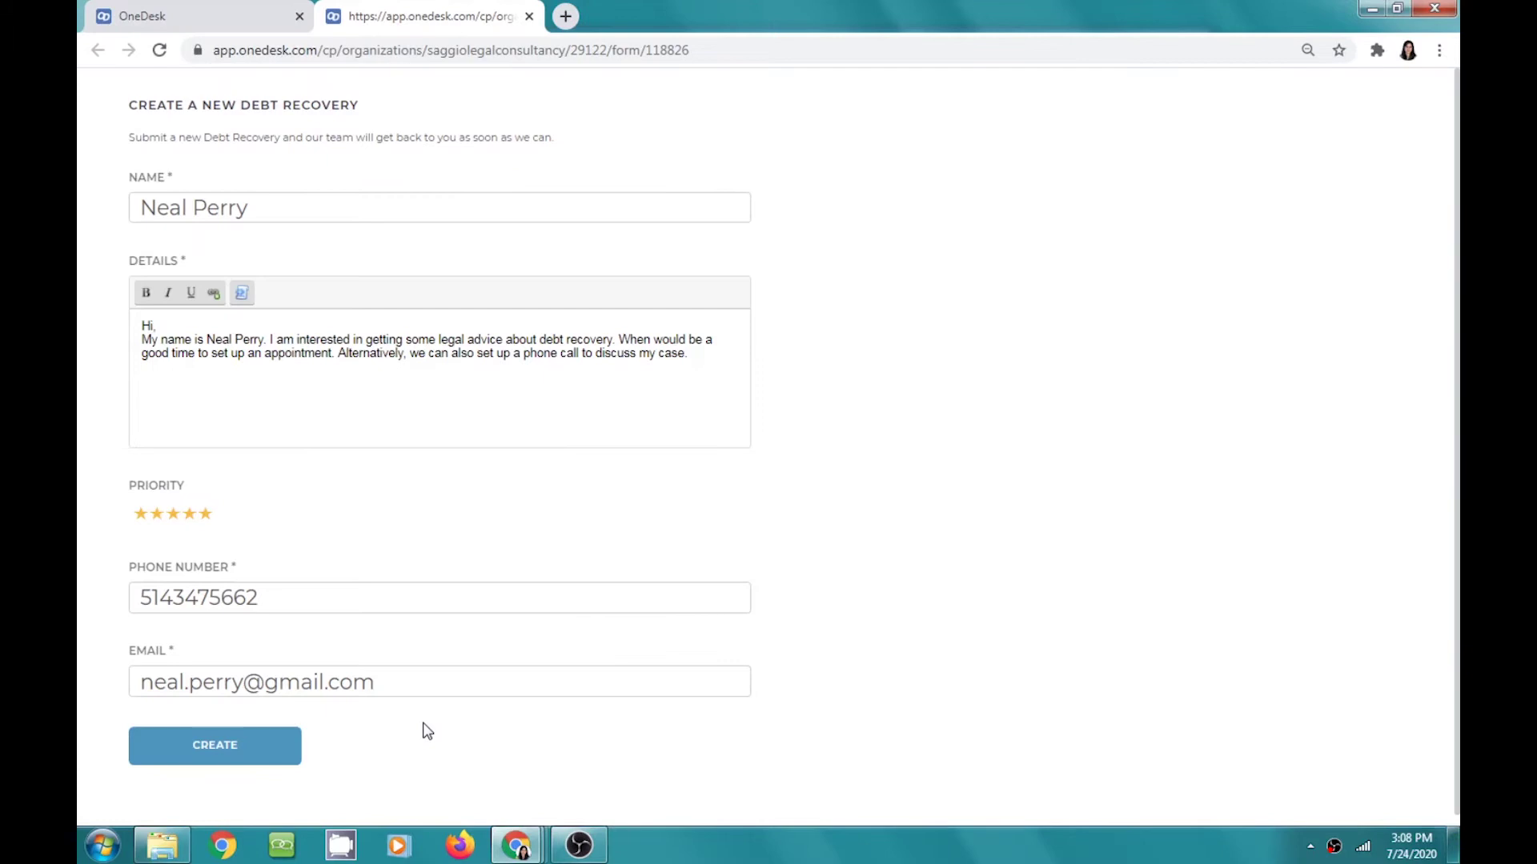
# Submit the completed Debt Recovery webform and open the resulting ticket 20 from the ticket tree.
pyautogui.click(263, 759)
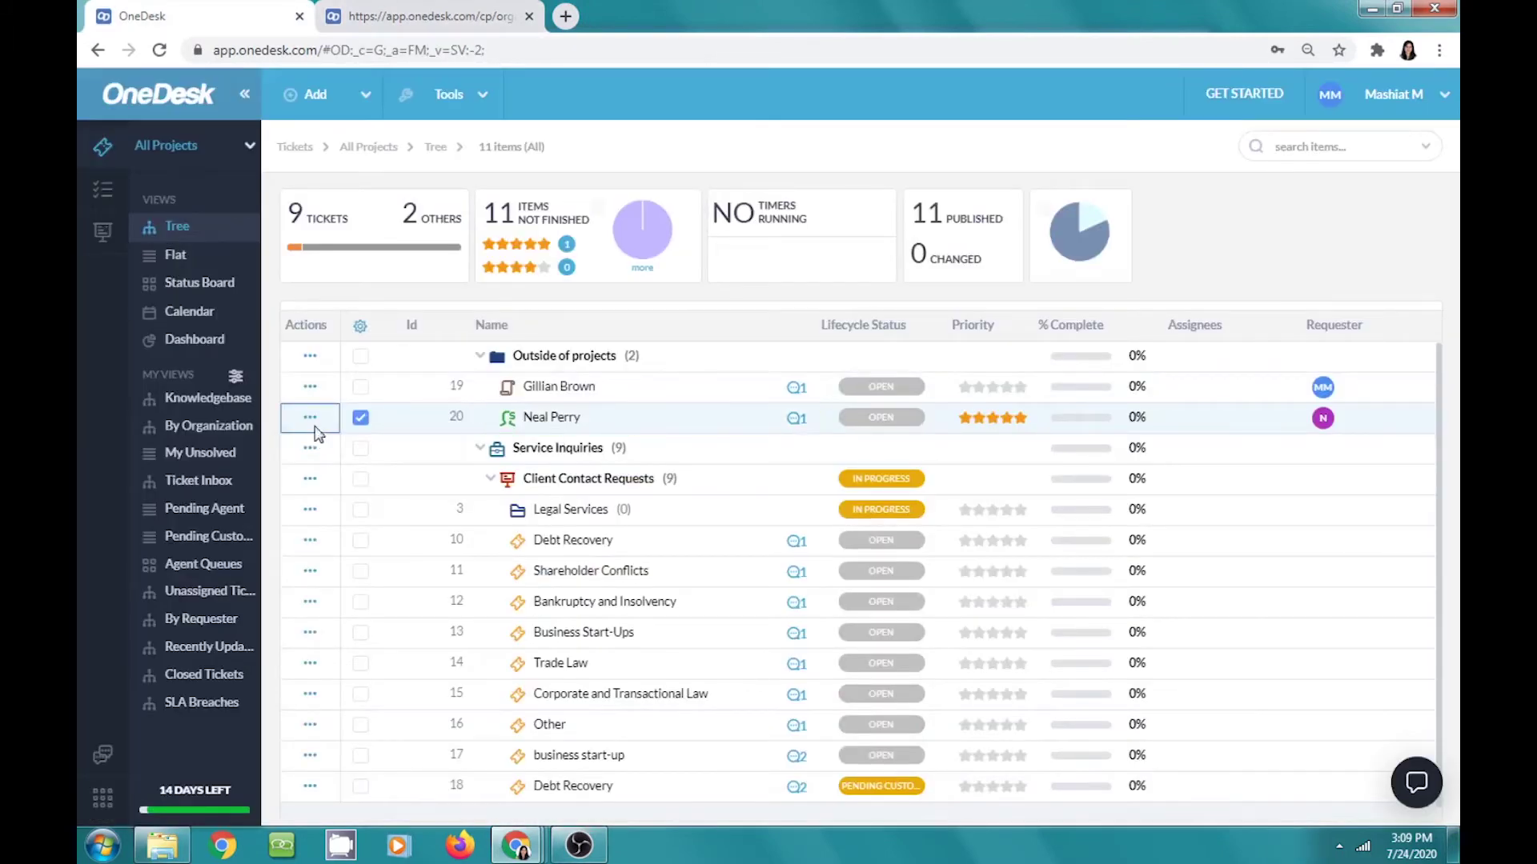
pyautogui.click(317, 431)
pyautogui.click(256, 453)
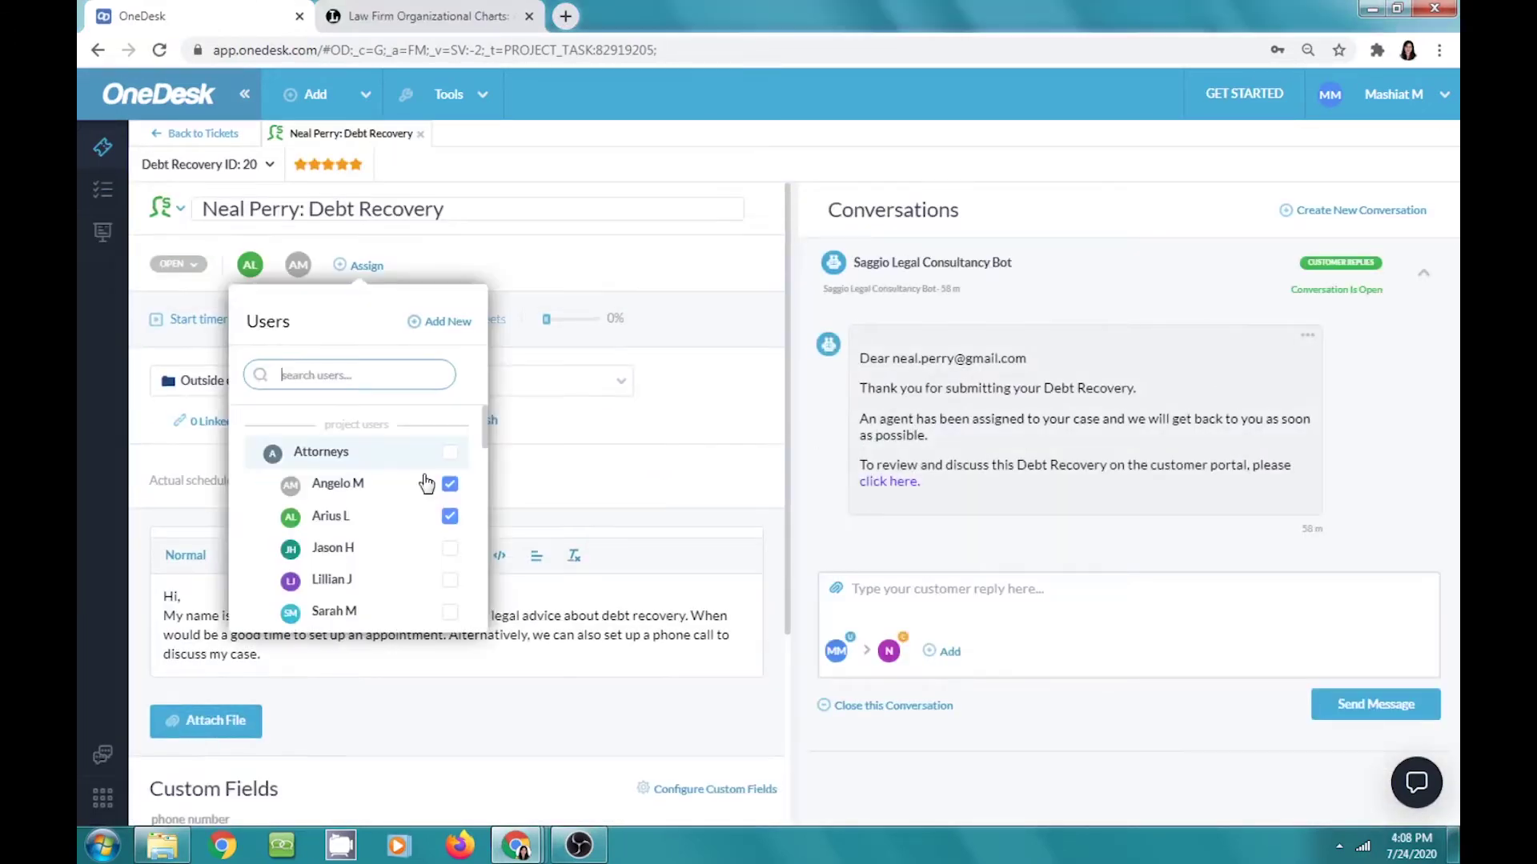
# Assign the Debt Recovery ticket to the Law Clerks and Legal Secretaries teams and to the first listed member of each.
pyautogui.scroll(-1, 426, 512)
pyautogui.scroll(-2, 430, 529)
pyautogui.scroll(-3, 433, 534)
pyautogui.scroll(-3, 437, 536)
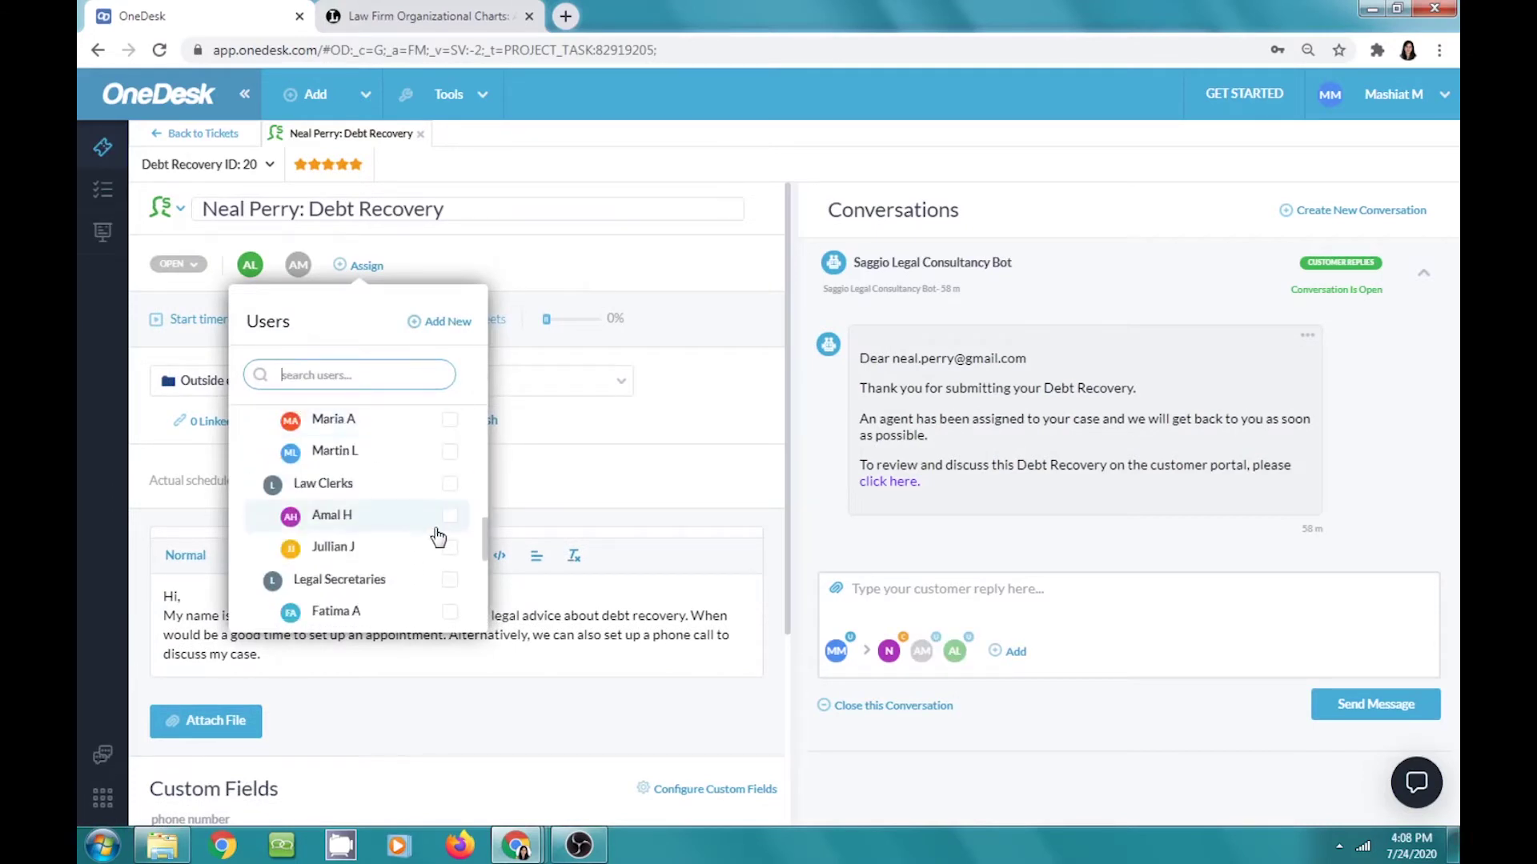
pyautogui.click(449, 516)
pyautogui.click(452, 612)
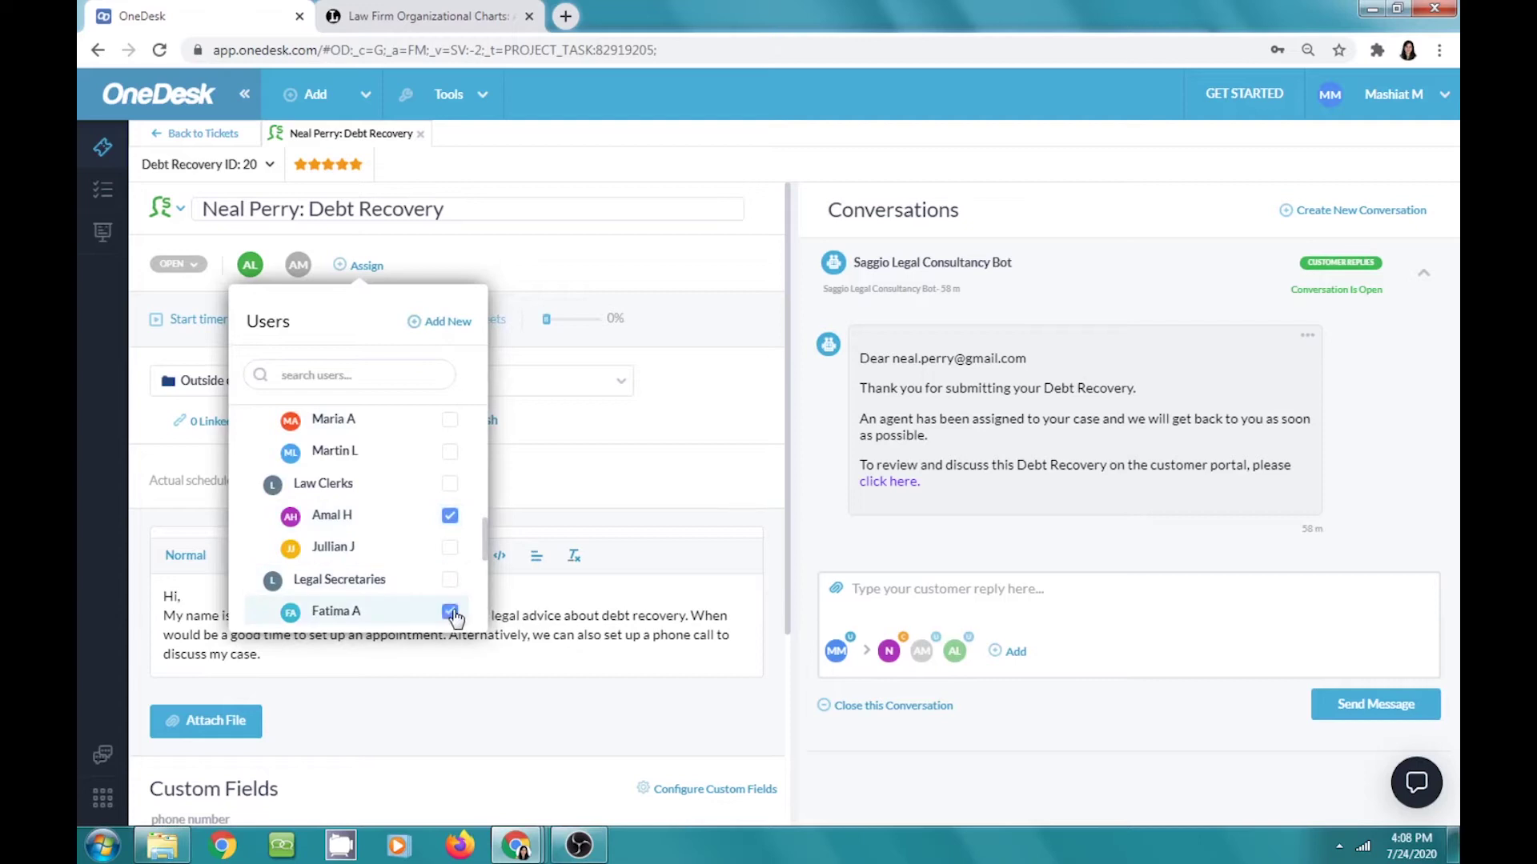
pyautogui.scroll(-3, 453, 617)
pyautogui.click(449, 486)
pyautogui.scroll(3, 453, 524)
pyautogui.click(450, 485)
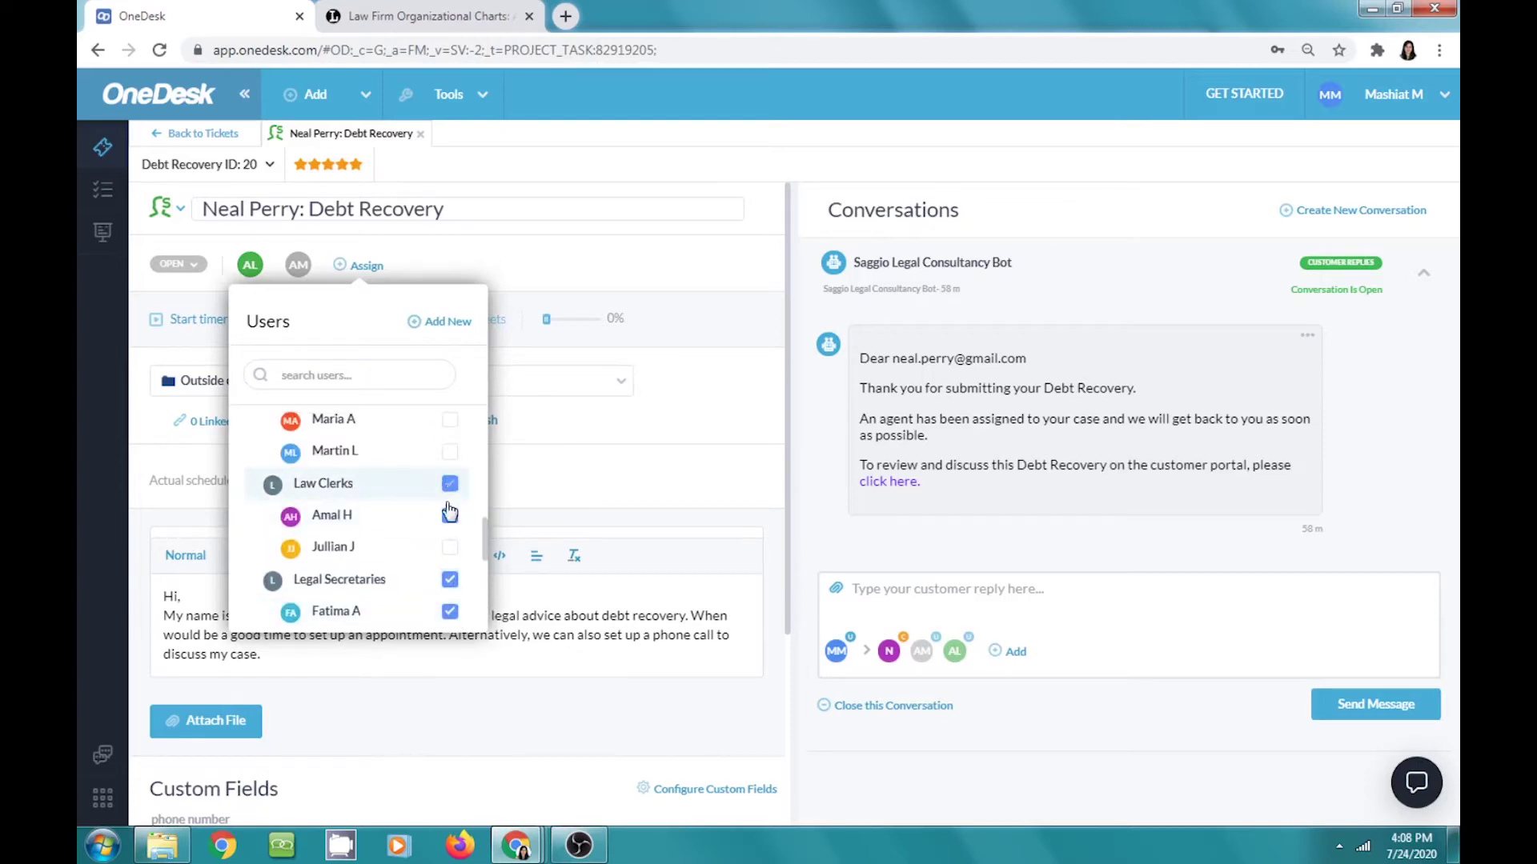
pyautogui.click(587, 451)
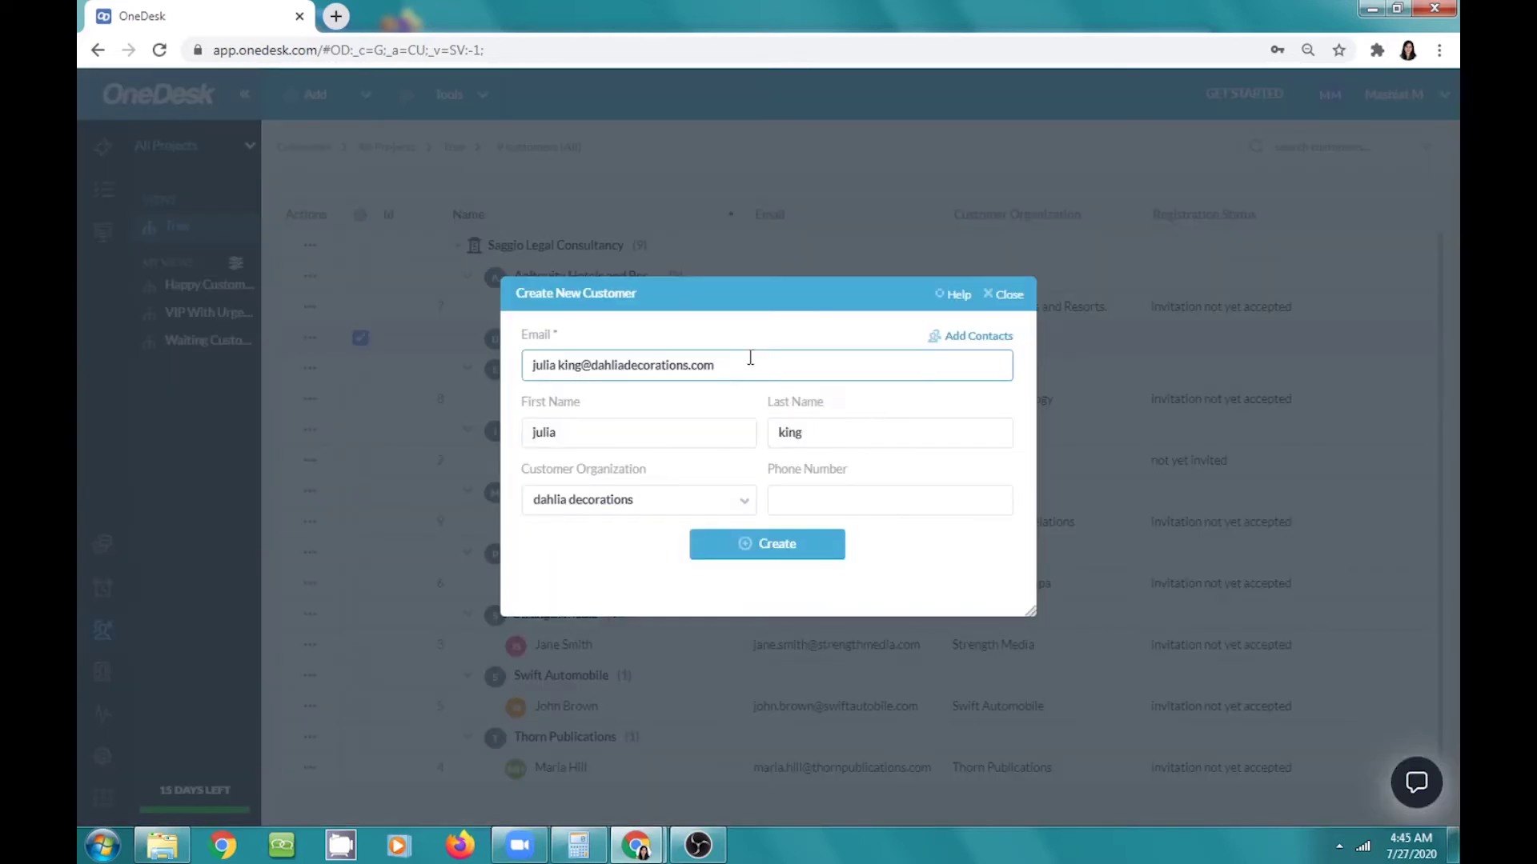
# Remove the space from the new customer's email address and create the customer under dahlia decorations.
pyautogui.click(558, 364)
pyautogui.press('BackSpace')
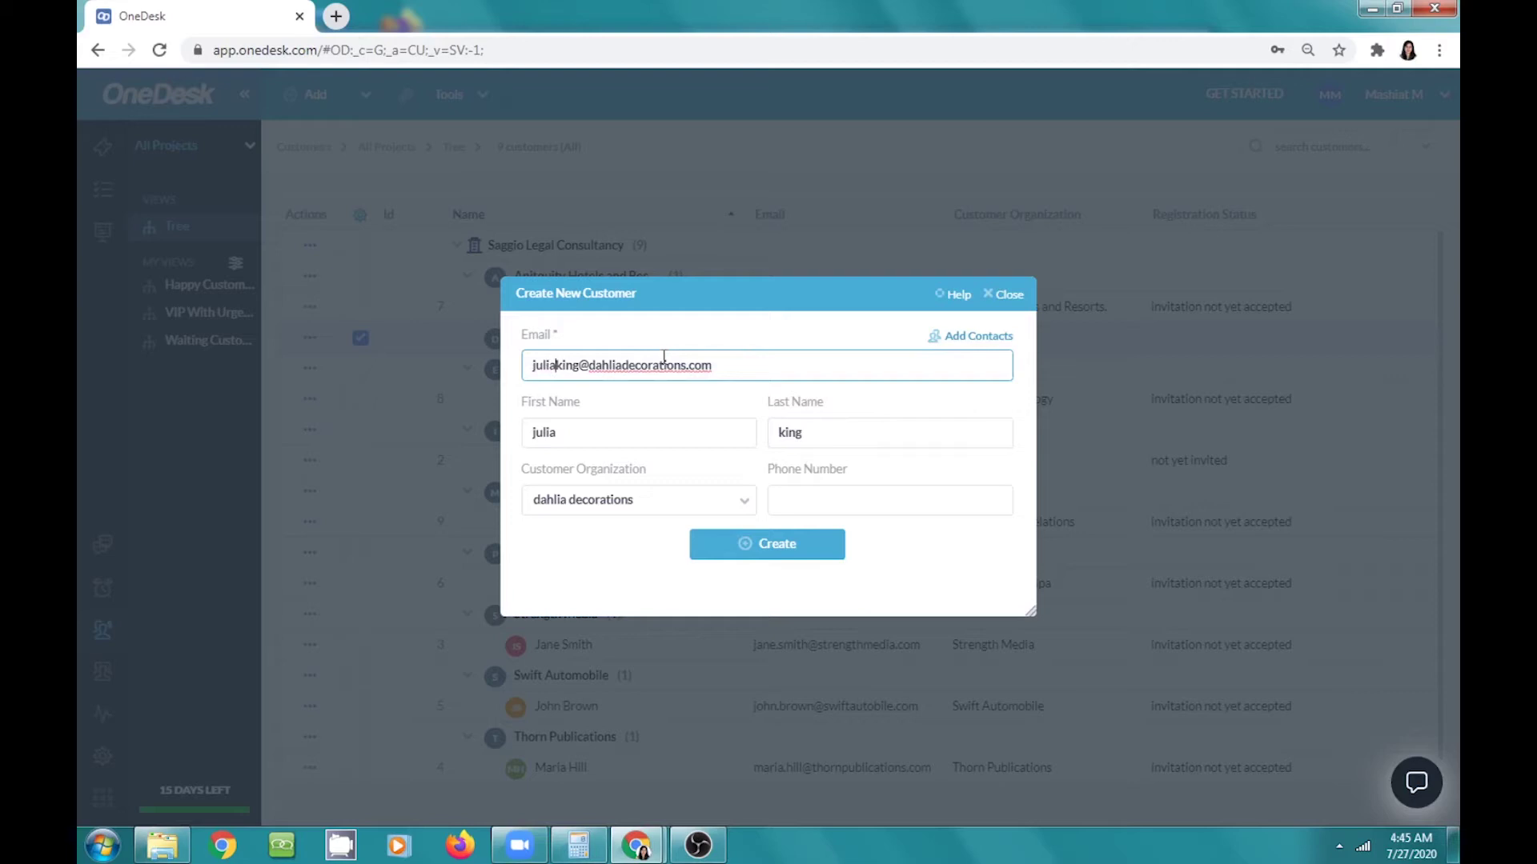
pyautogui.click(919, 602)
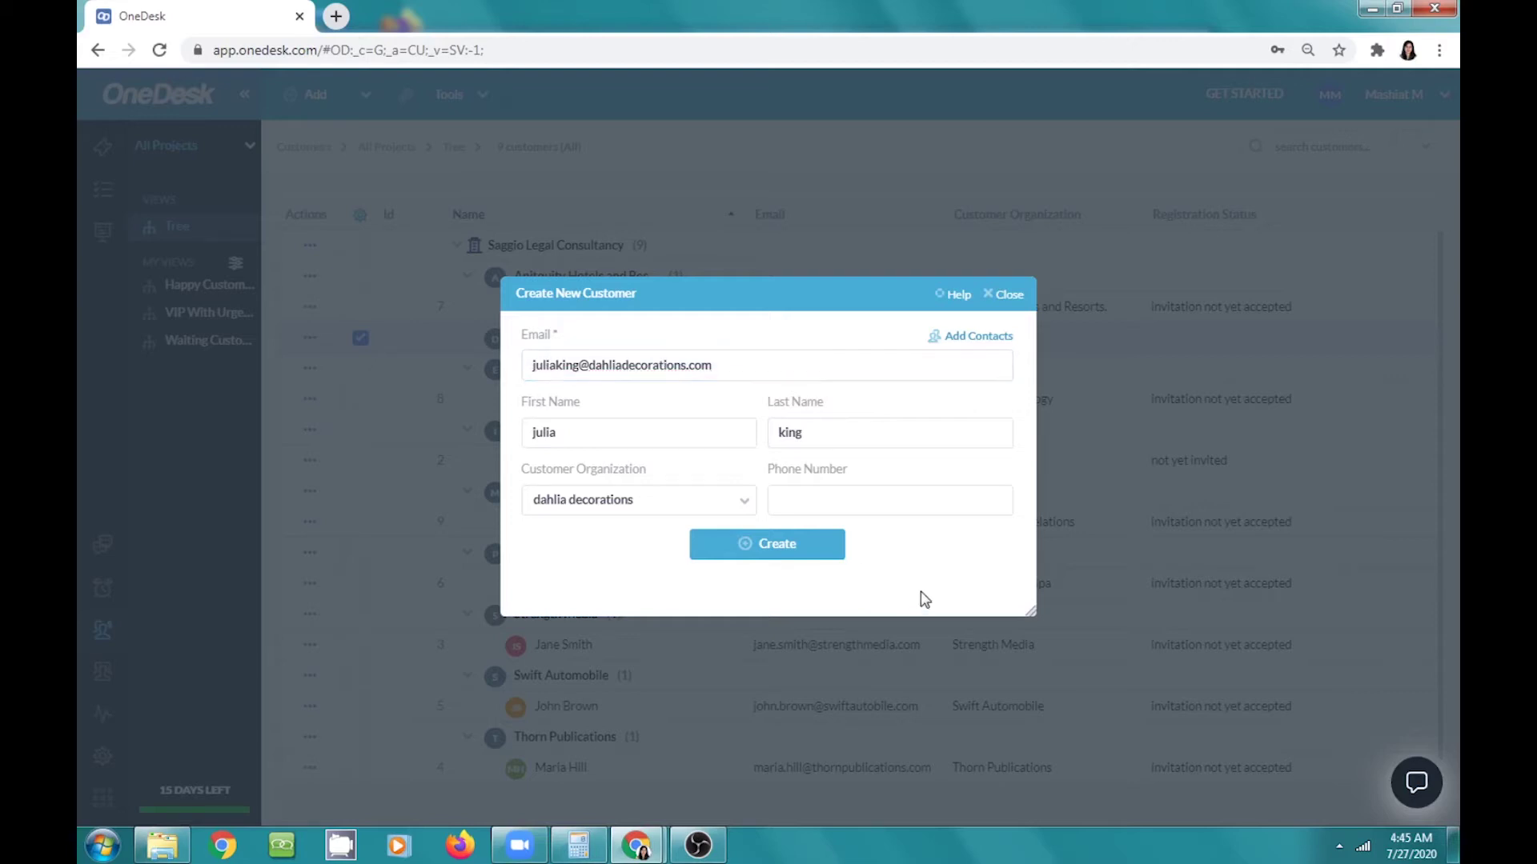
pyautogui.click(809, 541)
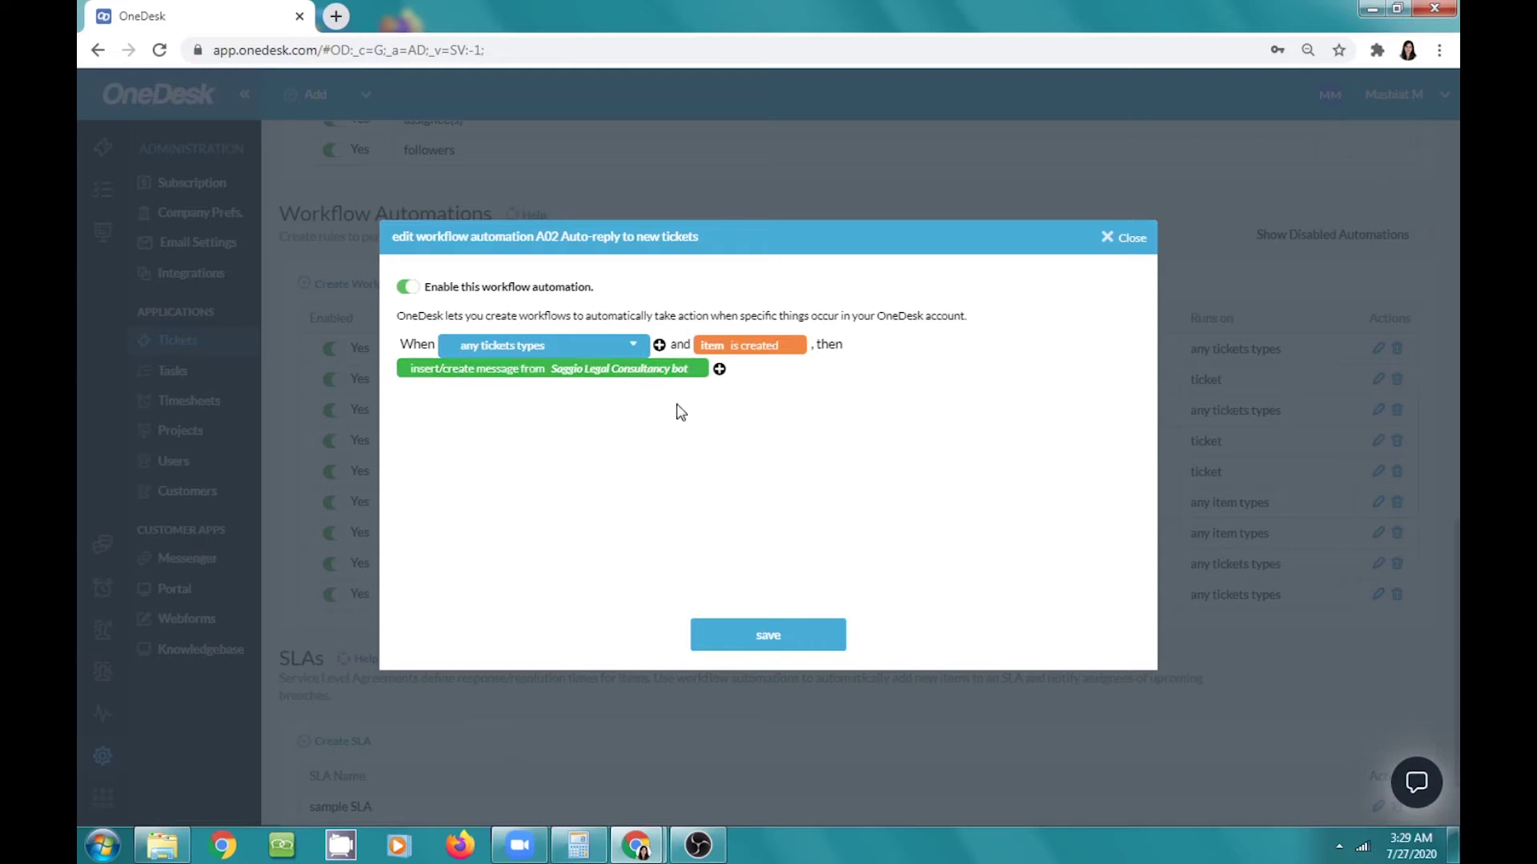
# Save the Auto-reply to new tickets automation and highlight the name of the Close inactive tickets automation.
pyautogui.click(773, 640)
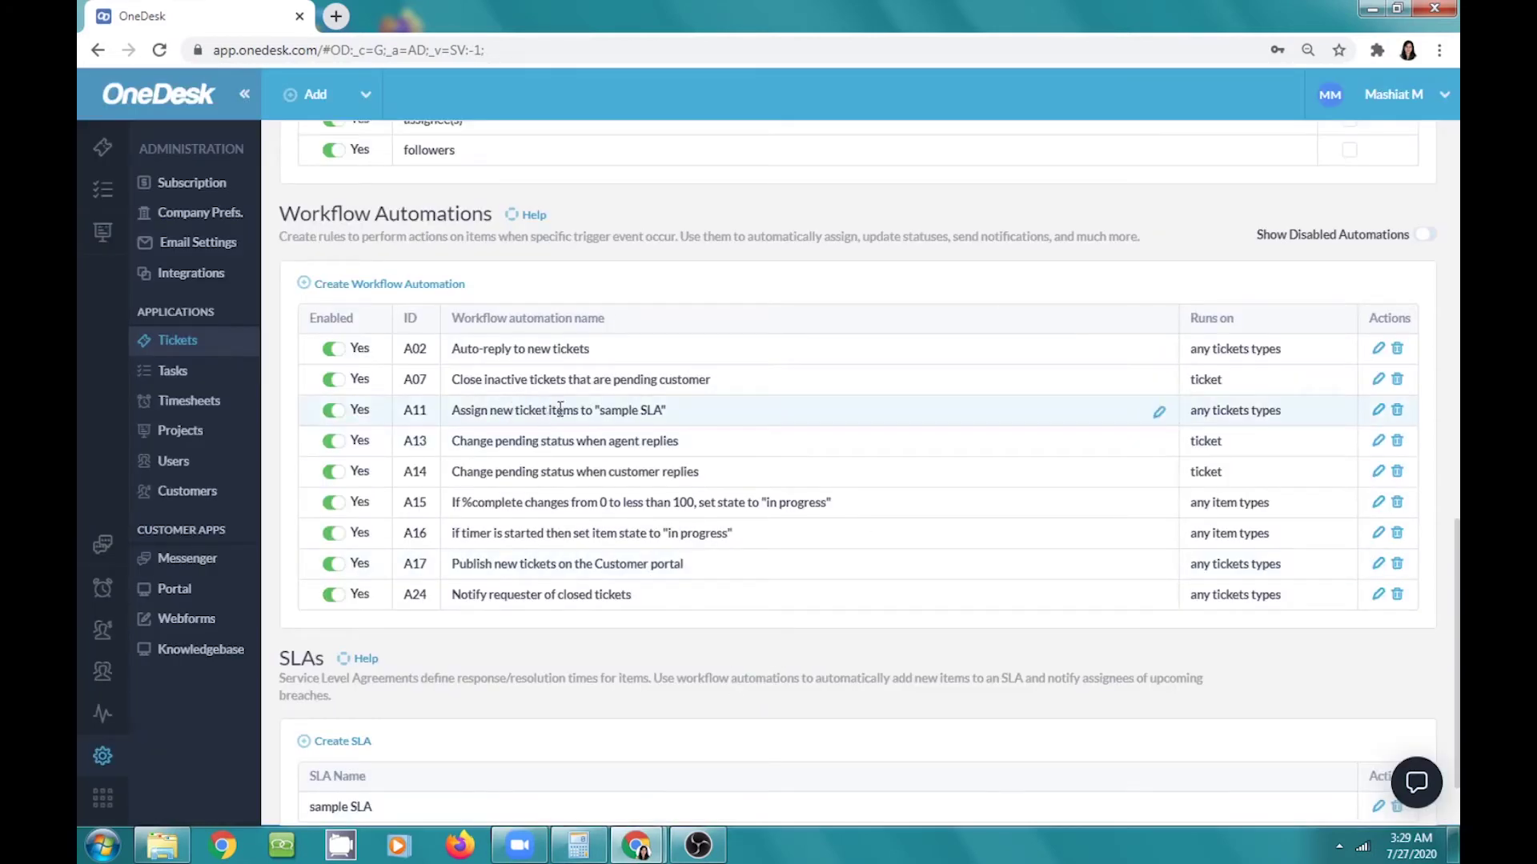
pyautogui.click(724, 377)
pyautogui.doubleClick(723, 379)
pyautogui.click(722, 379)
pyautogui.moveTo(722, 379); pyautogui.dragTo(458, 379)
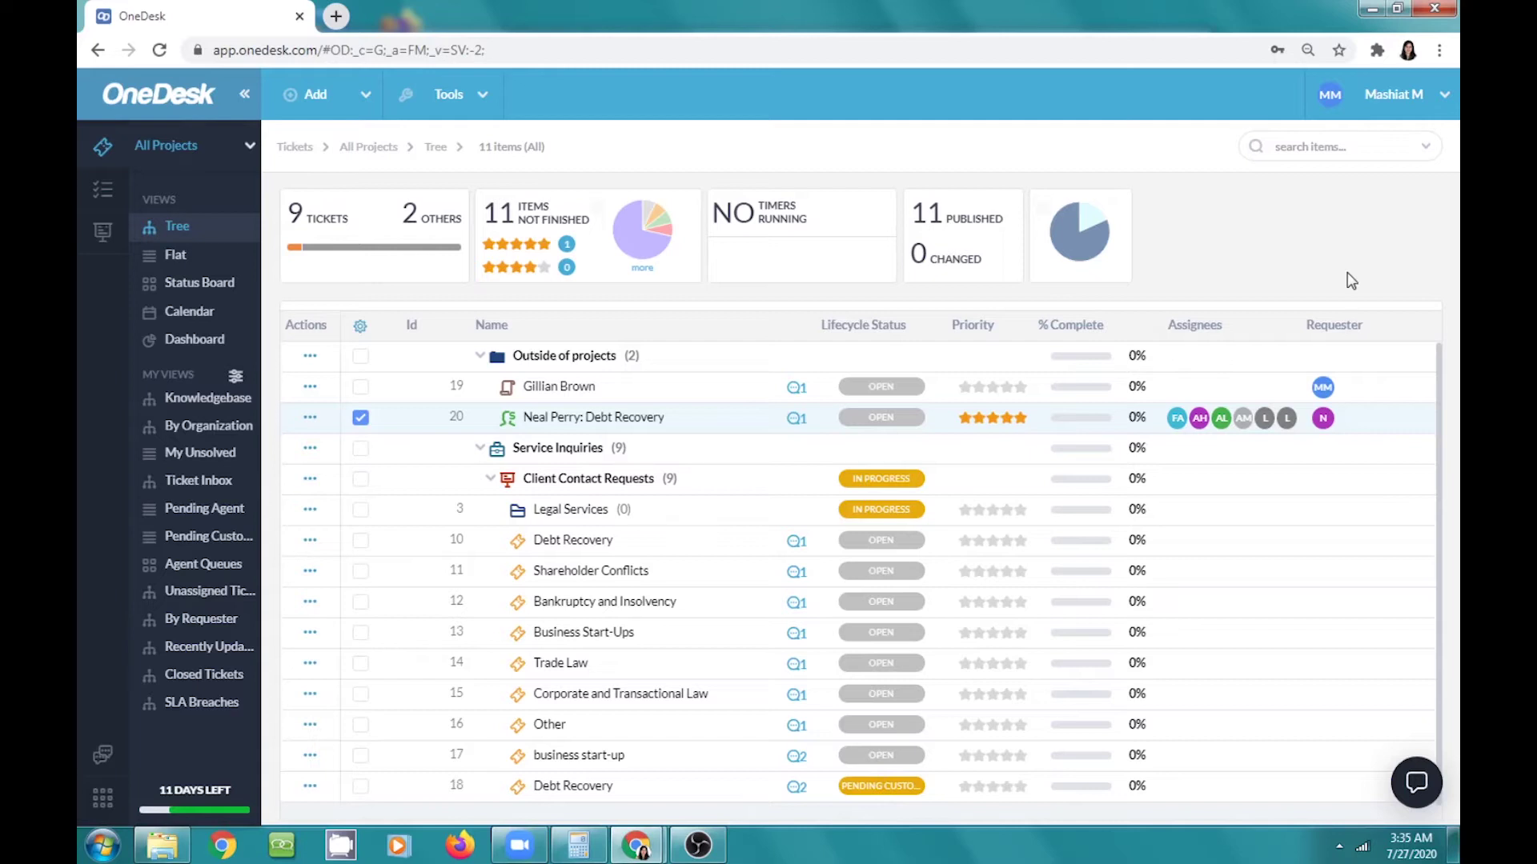
# Open the Tickets administration settings, go to Workflow Automations and bring up a workflow automation for editing.
pyautogui.moveTo(94, 804)
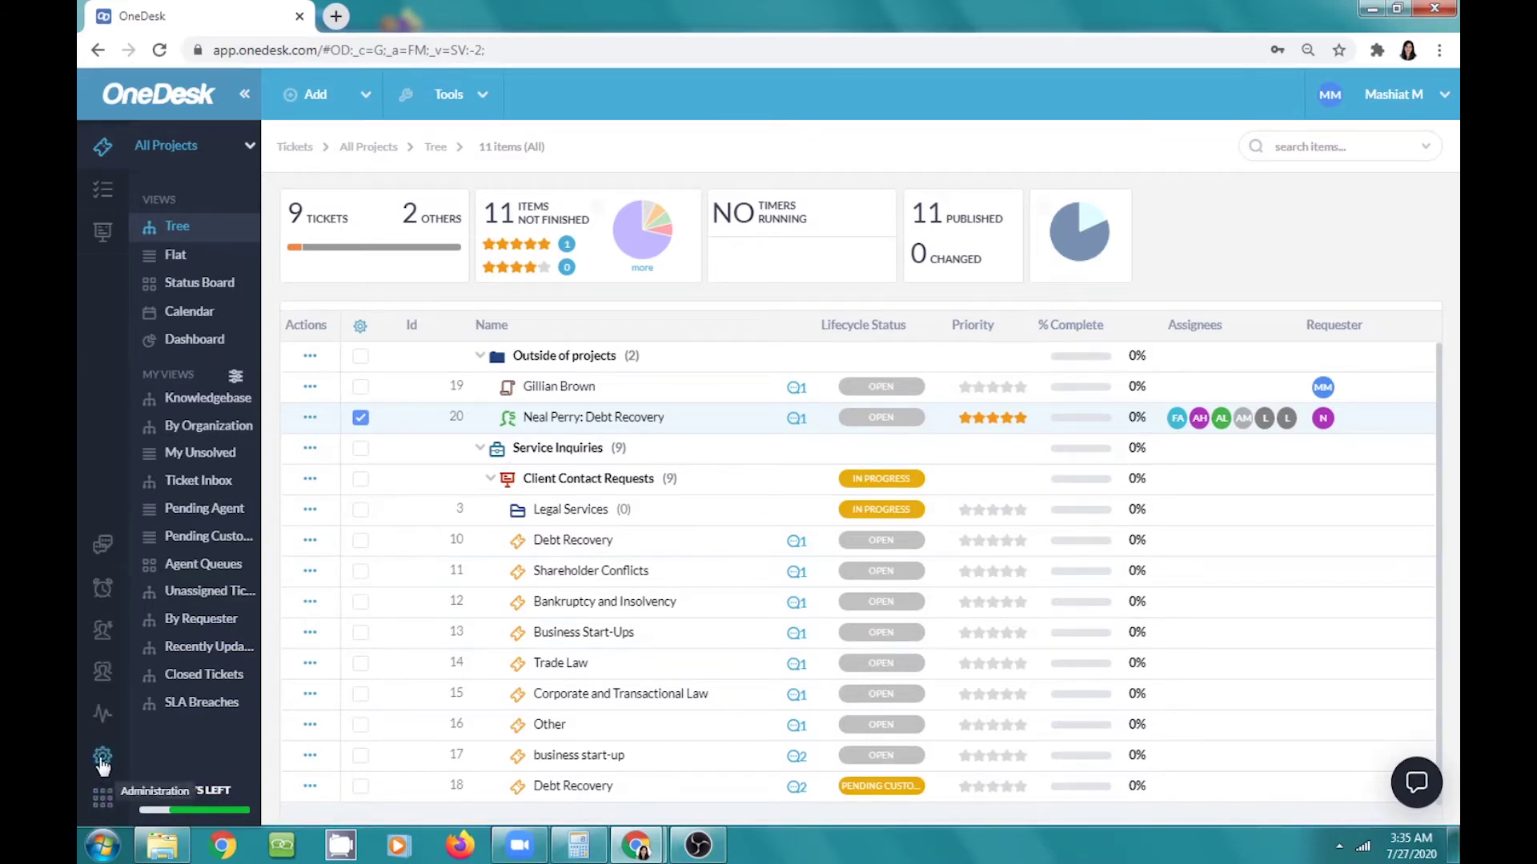
pyautogui.click(101, 760)
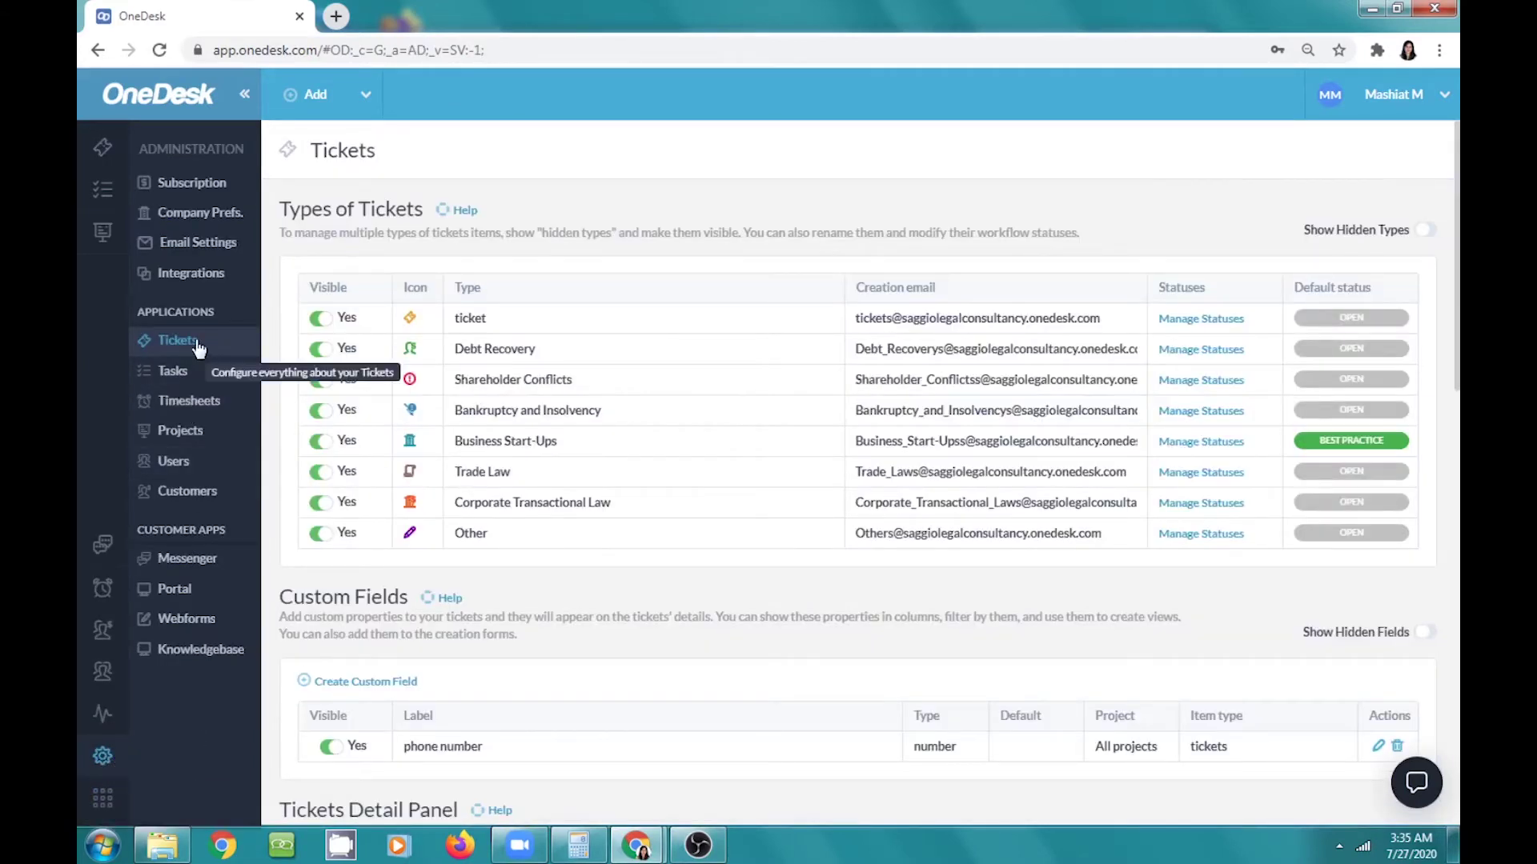
pyautogui.scroll(-1, 1222, 237)
pyautogui.scroll(-10, 1224, 239)
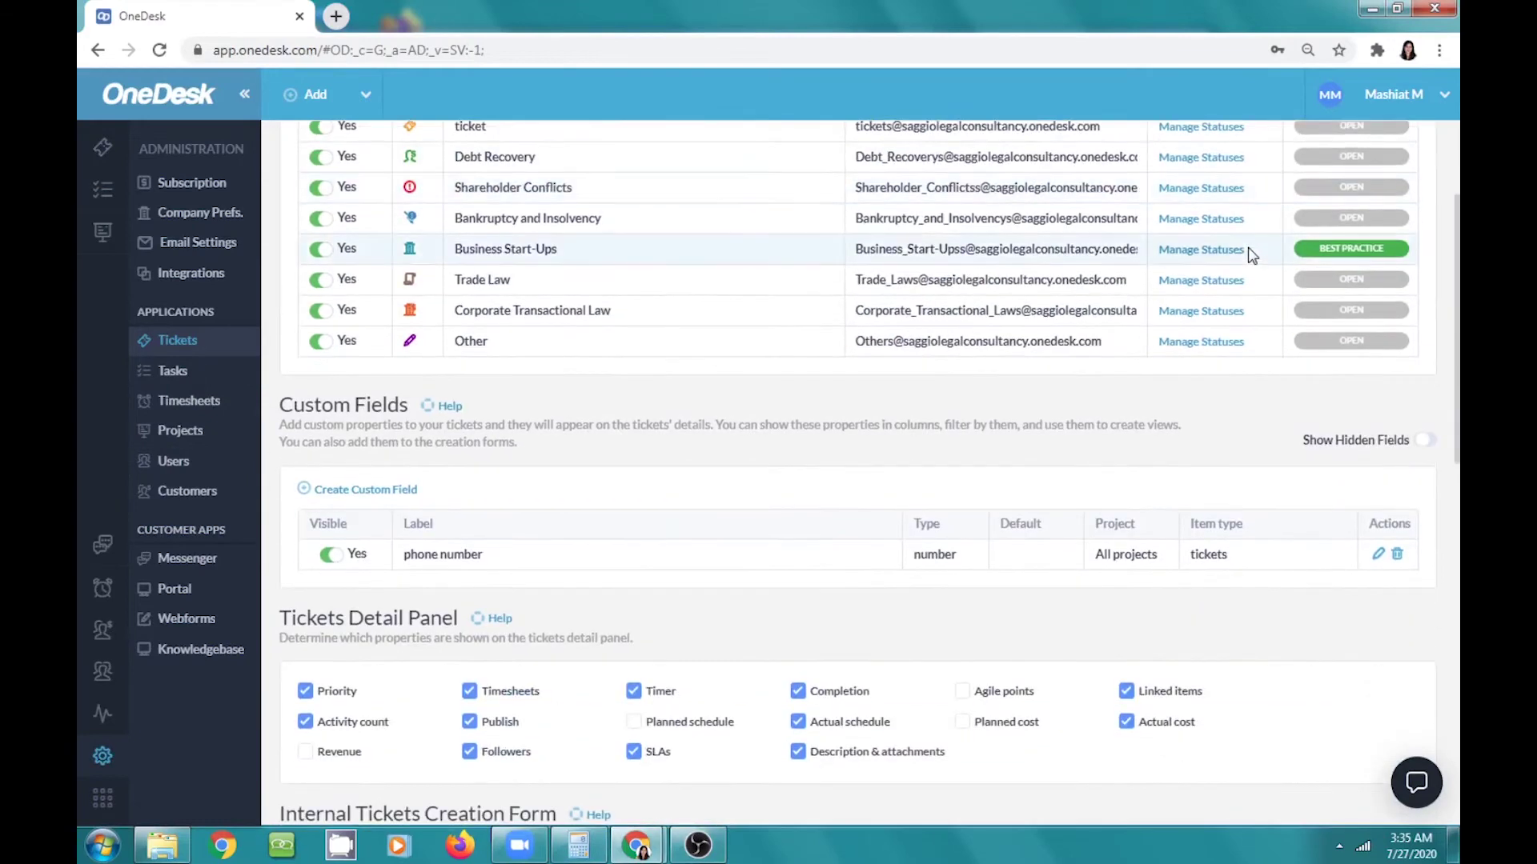
pyautogui.scroll(-3, 1248, 253)
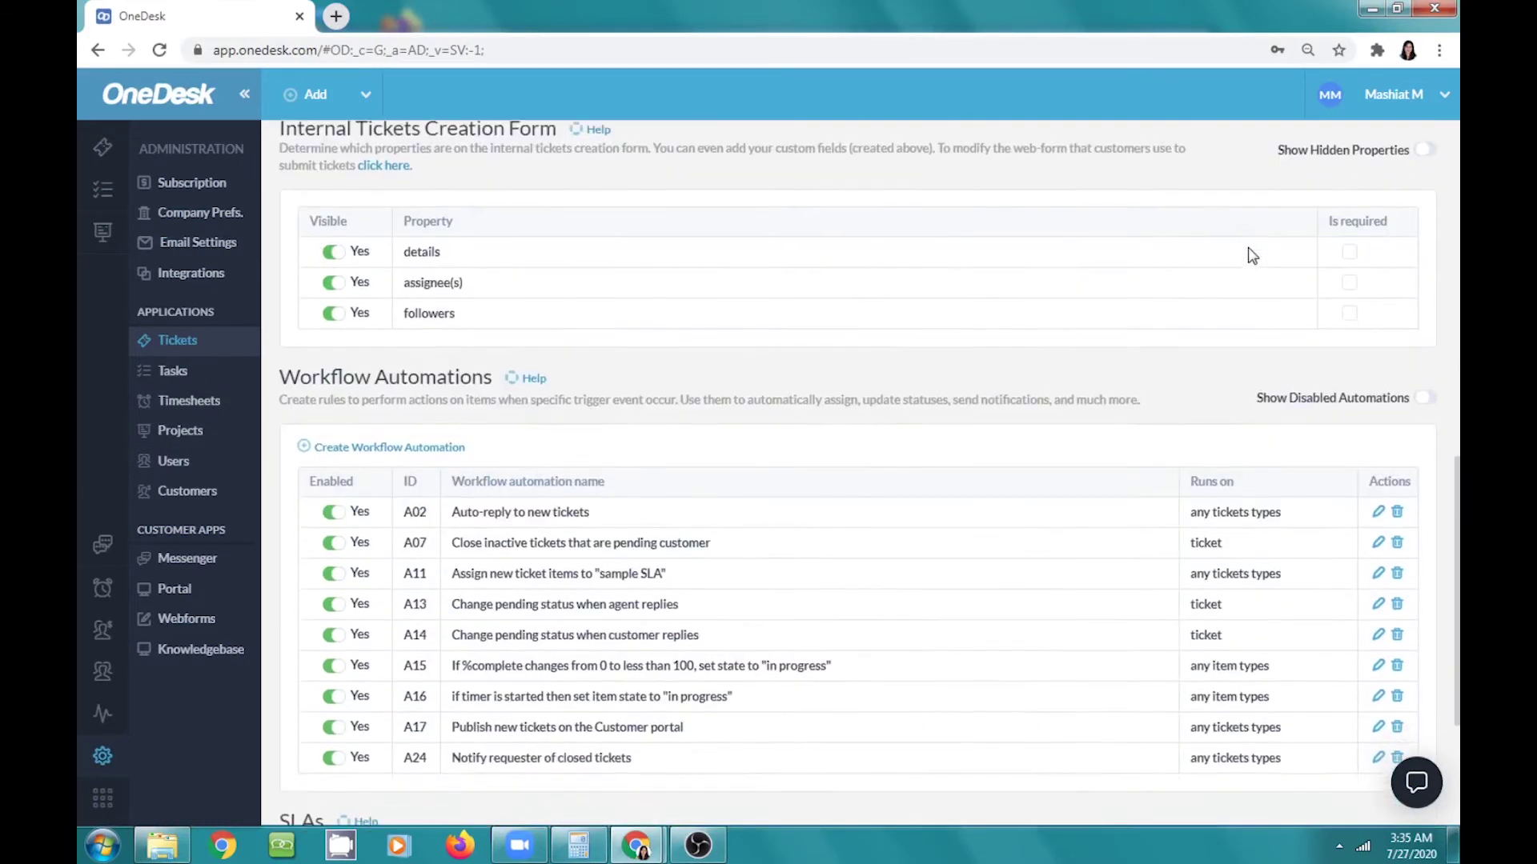
pyautogui.click(394, 266)
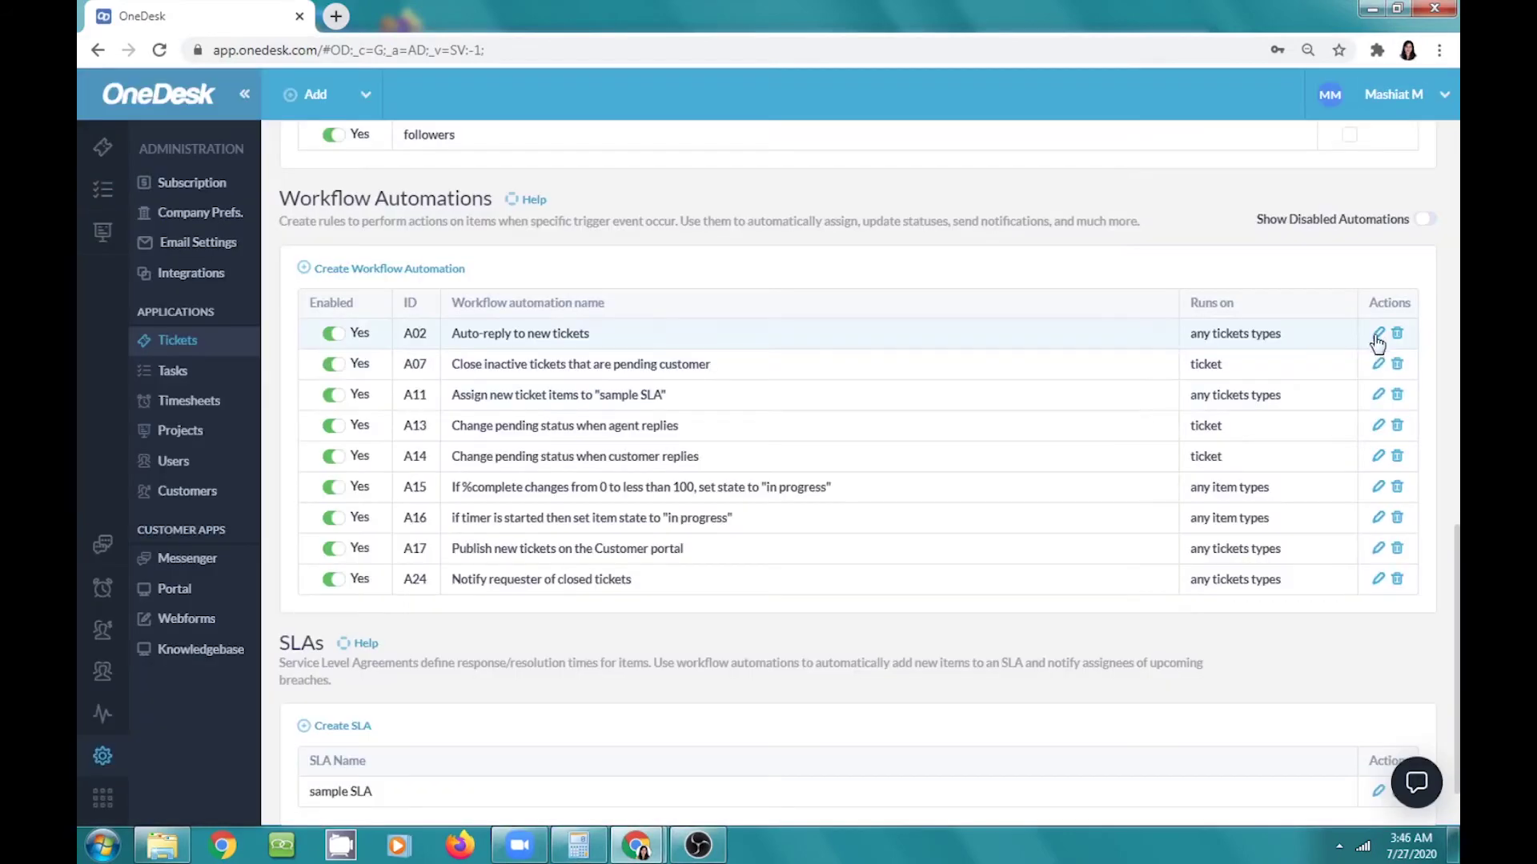
pyautogui.click(1377, 334)
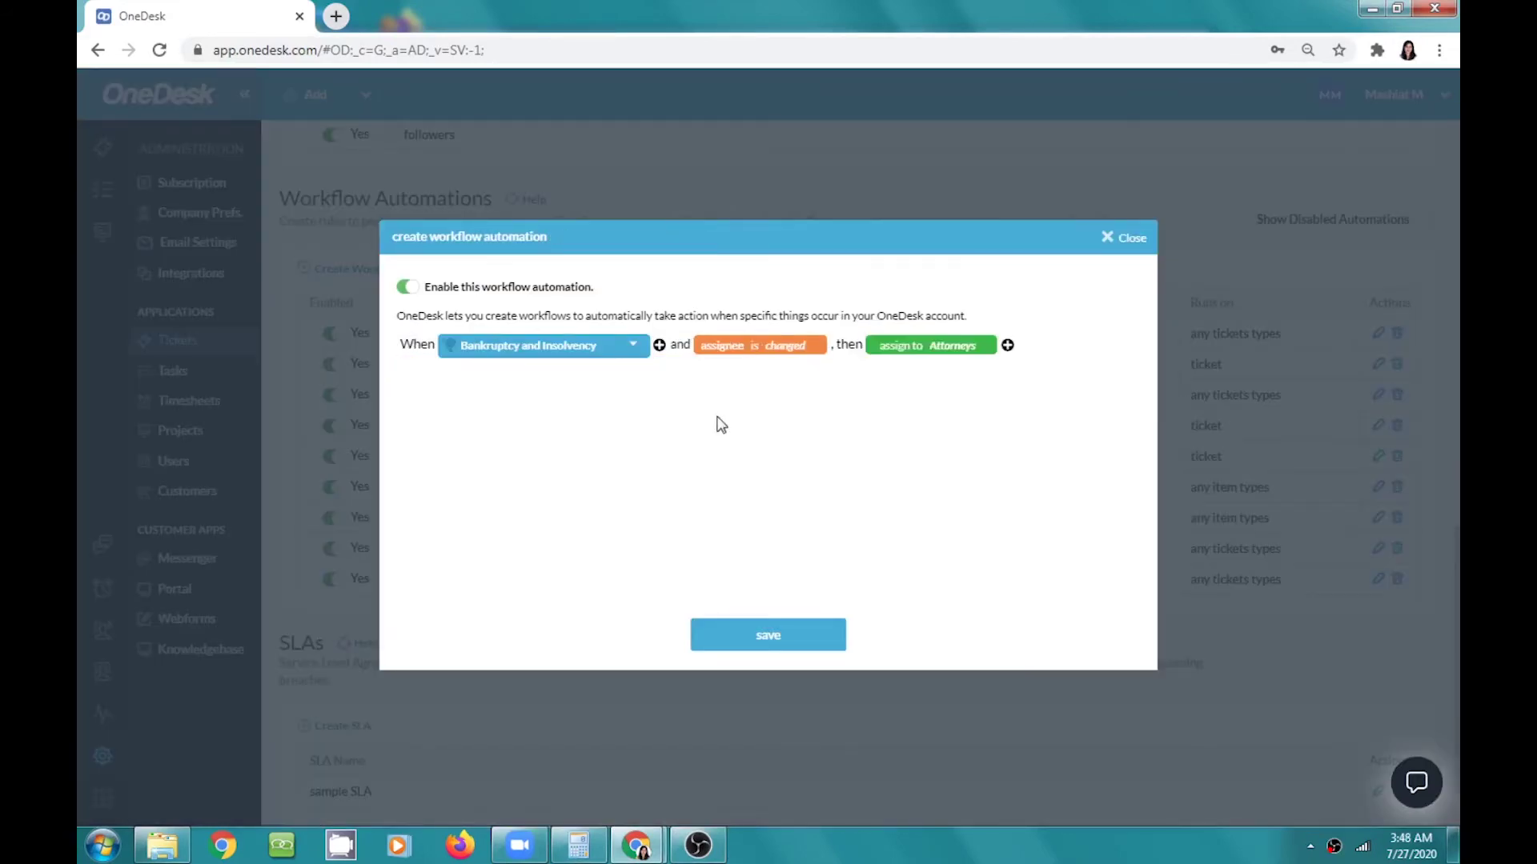
# Add an add assignee action for the Paralegals team to the Bankruptcy and Insolvency workflow automation.
pyautogui.click(1007, 347)
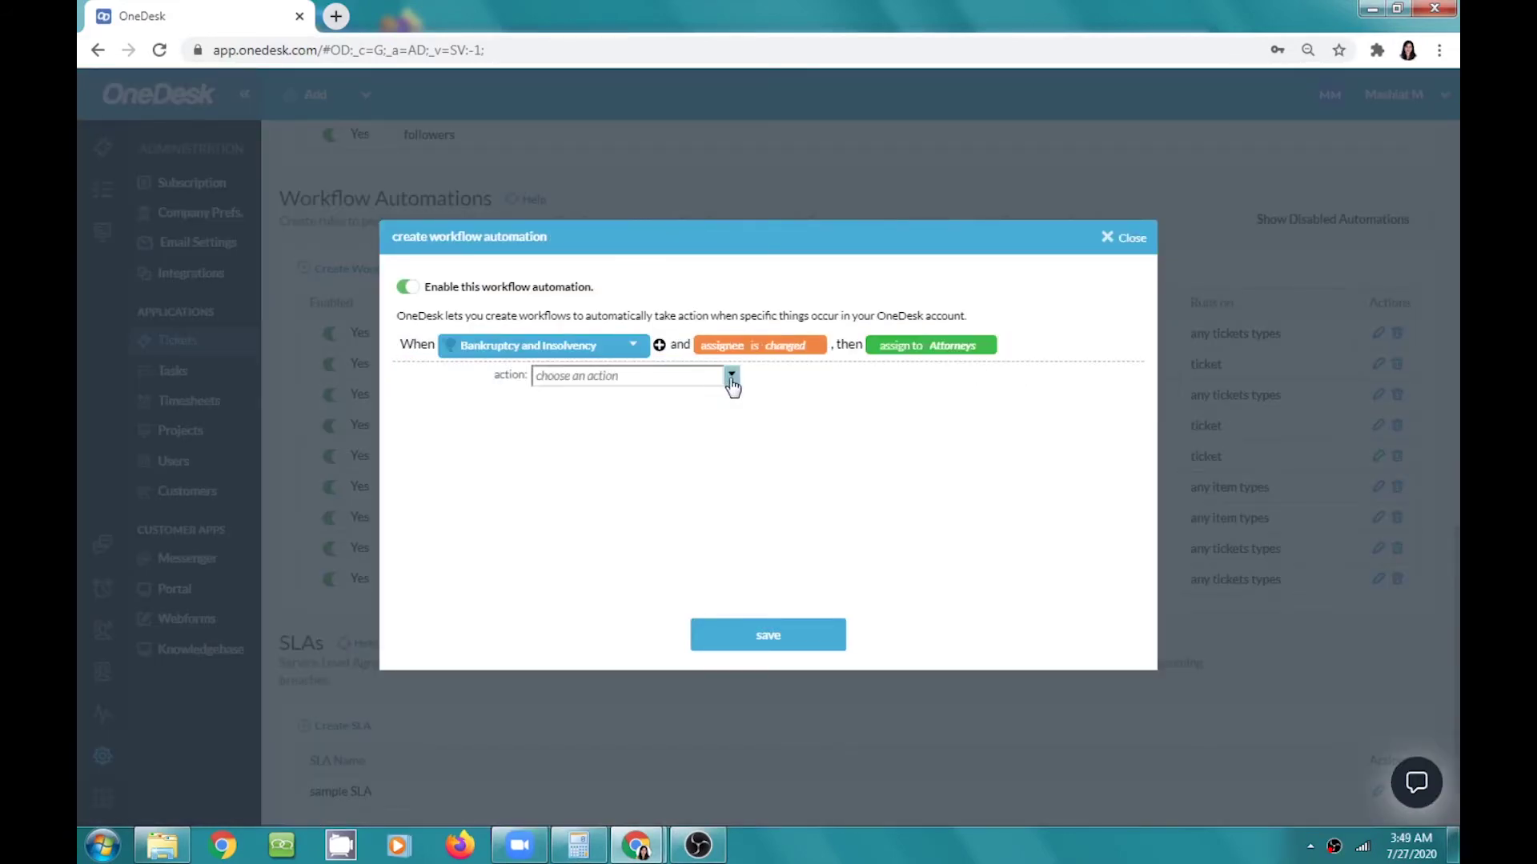
pyautogui.click(730, 375)
pyautogui.click(683, 425)
pyautogui.click(643, 403)
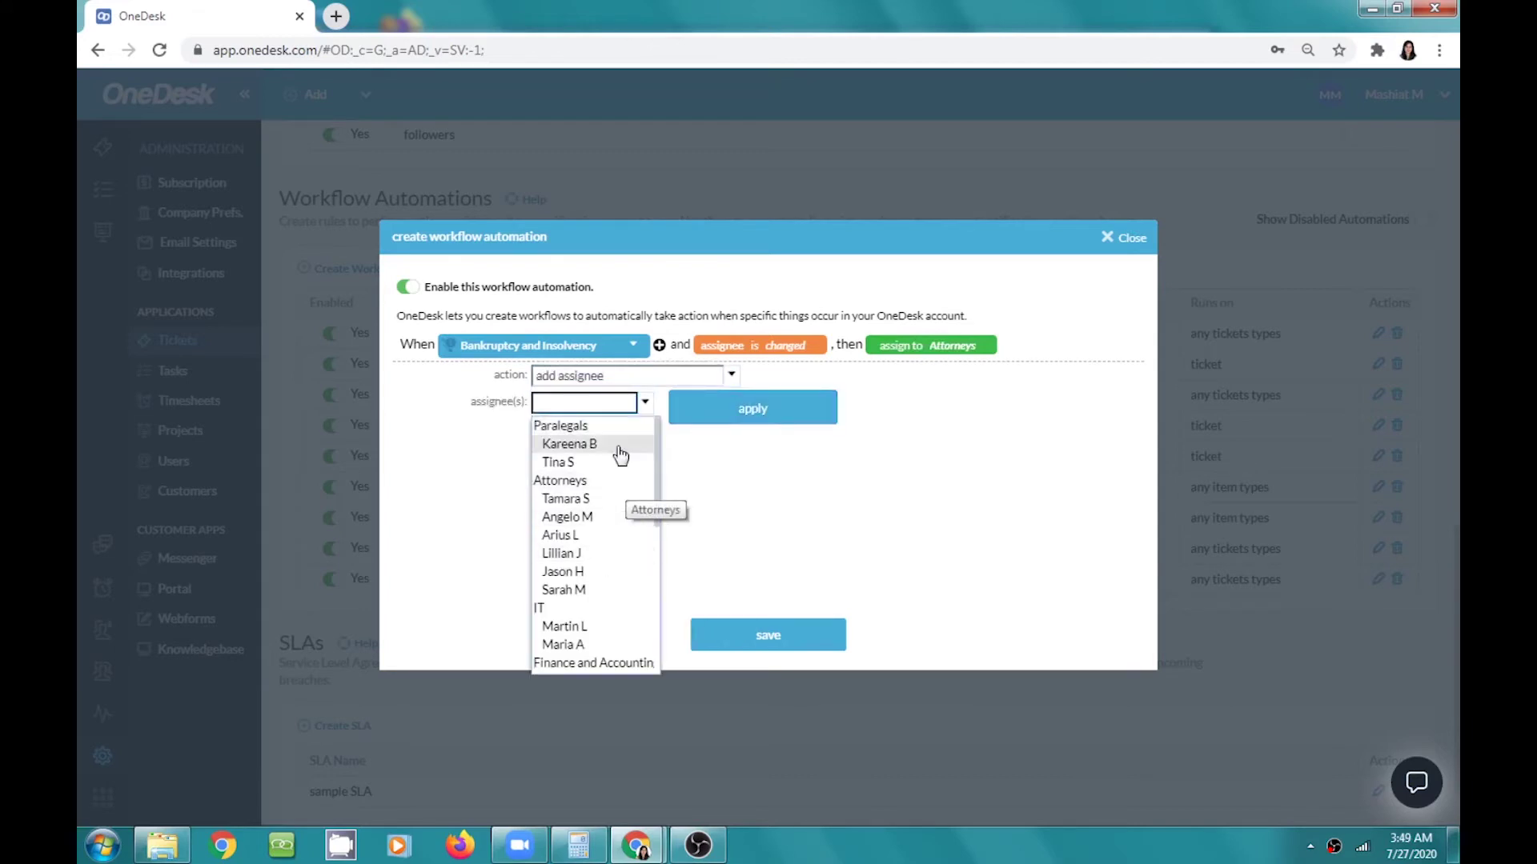
pyautogui.click(602, 426)
pyautogui.click(701, 414)
# Add another add assignee action to the Bankruptcy and Insolvency automation, assigning the Legal Secretaries team.
pyautogui.click(698, 369)
pyautogui.click(731, 395)
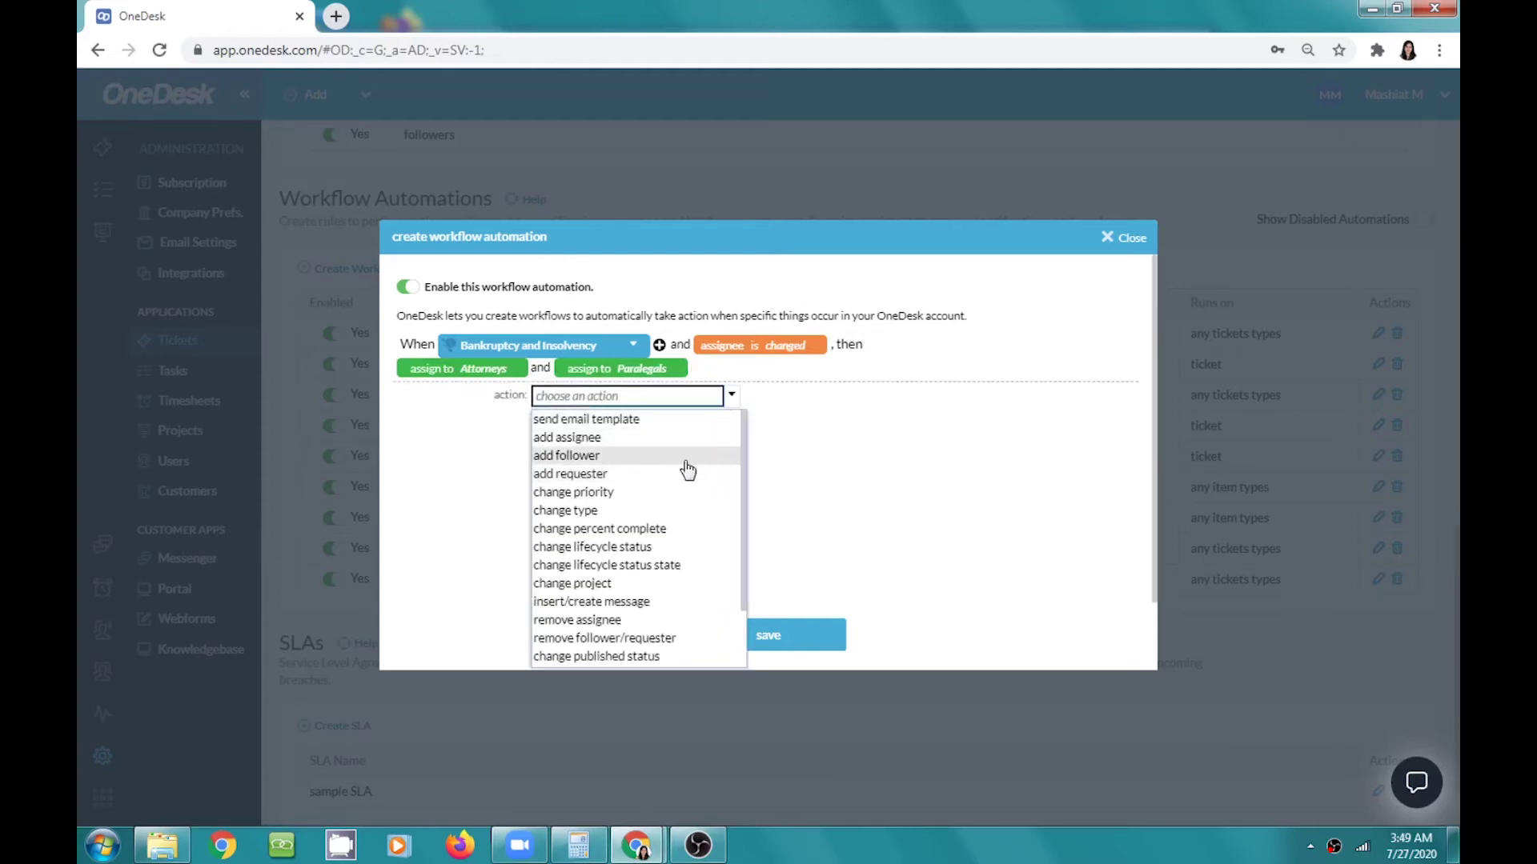
pyautogui.click(676, 439)
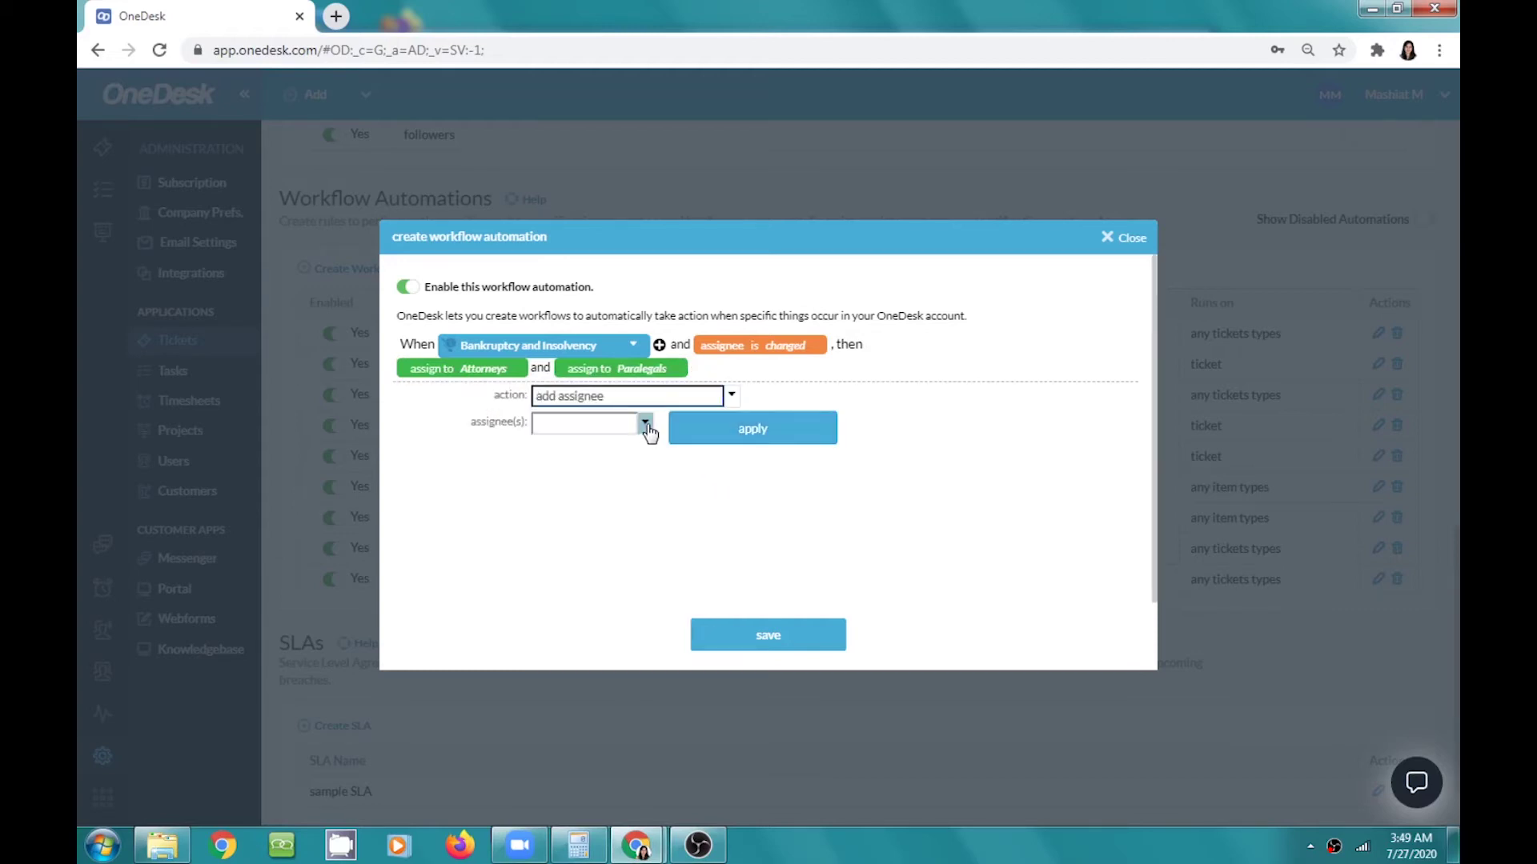
pyautogui.click(644, 423)
pyautogui.scroll(-2, 618, 554)
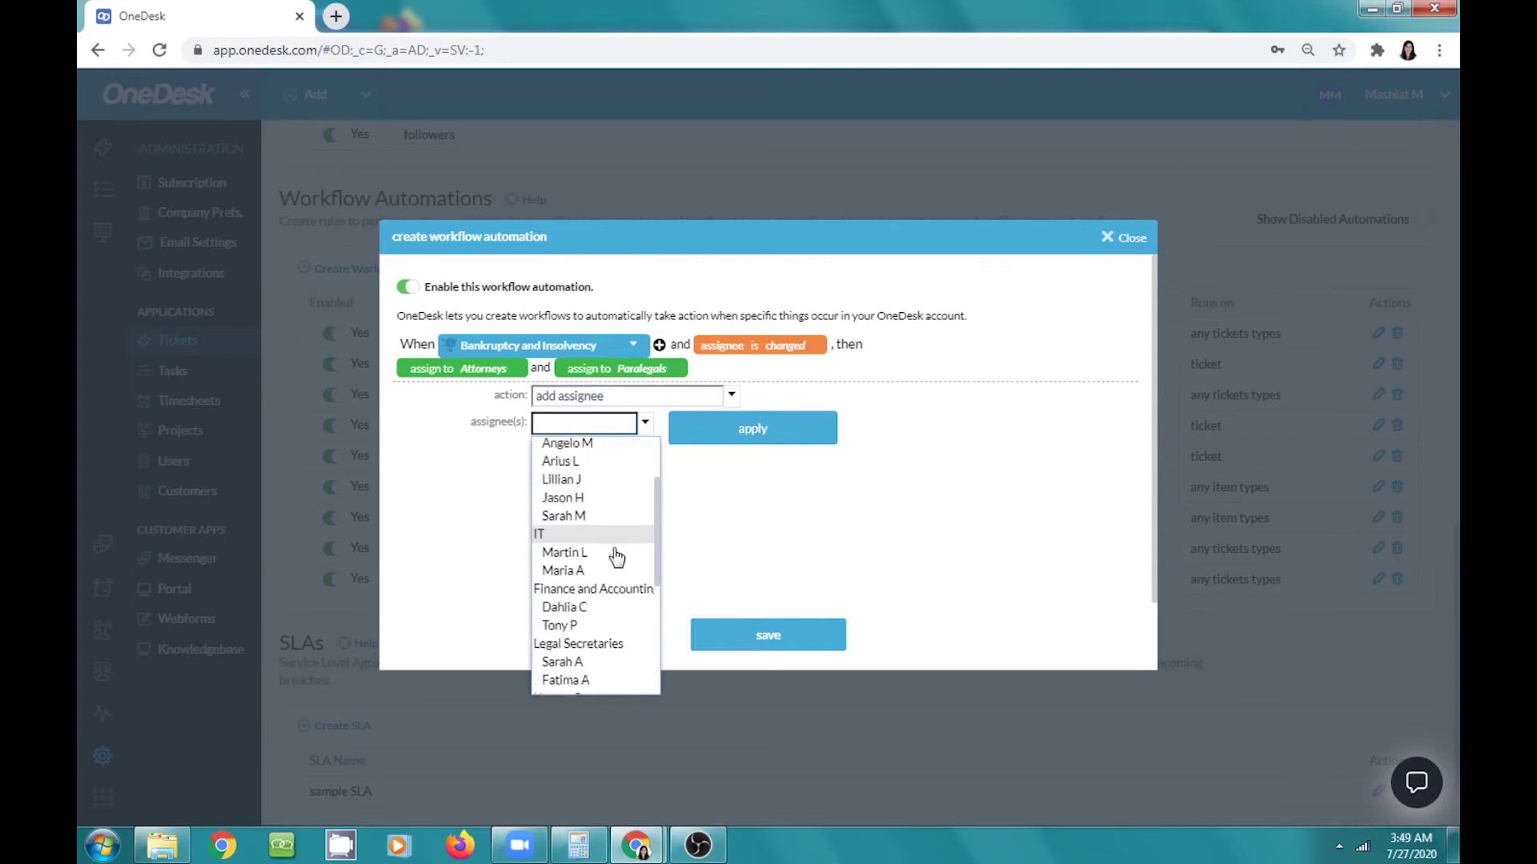
pyautogui.click(590, 637)
pyautogui.click(699, 444)
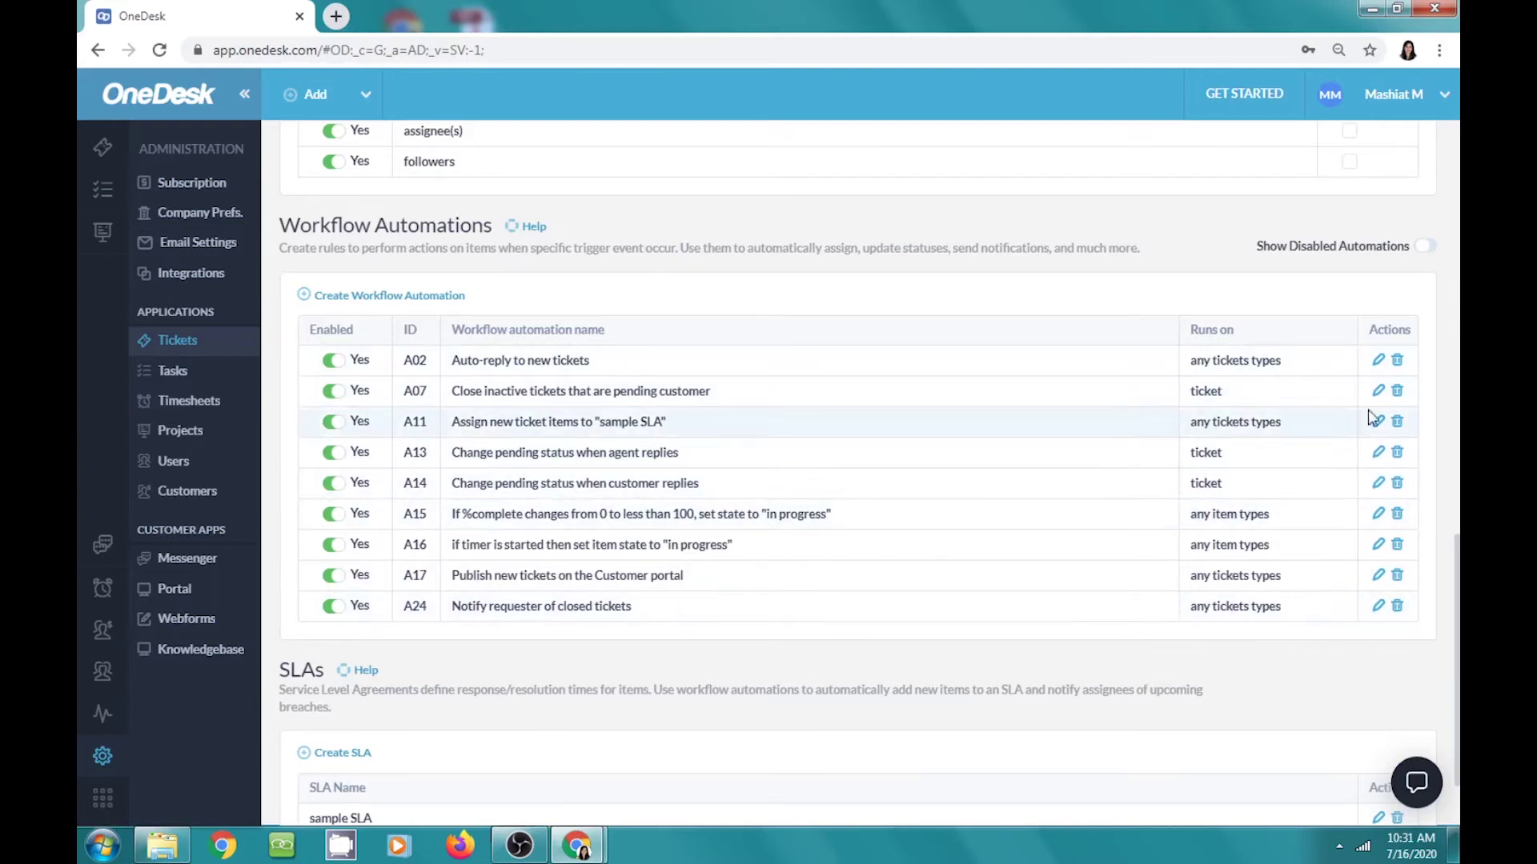
# Open the customer reply message in the Auto-reply to new tickets automation, review it and save the automation.
pyautogui.click(1377, 359)
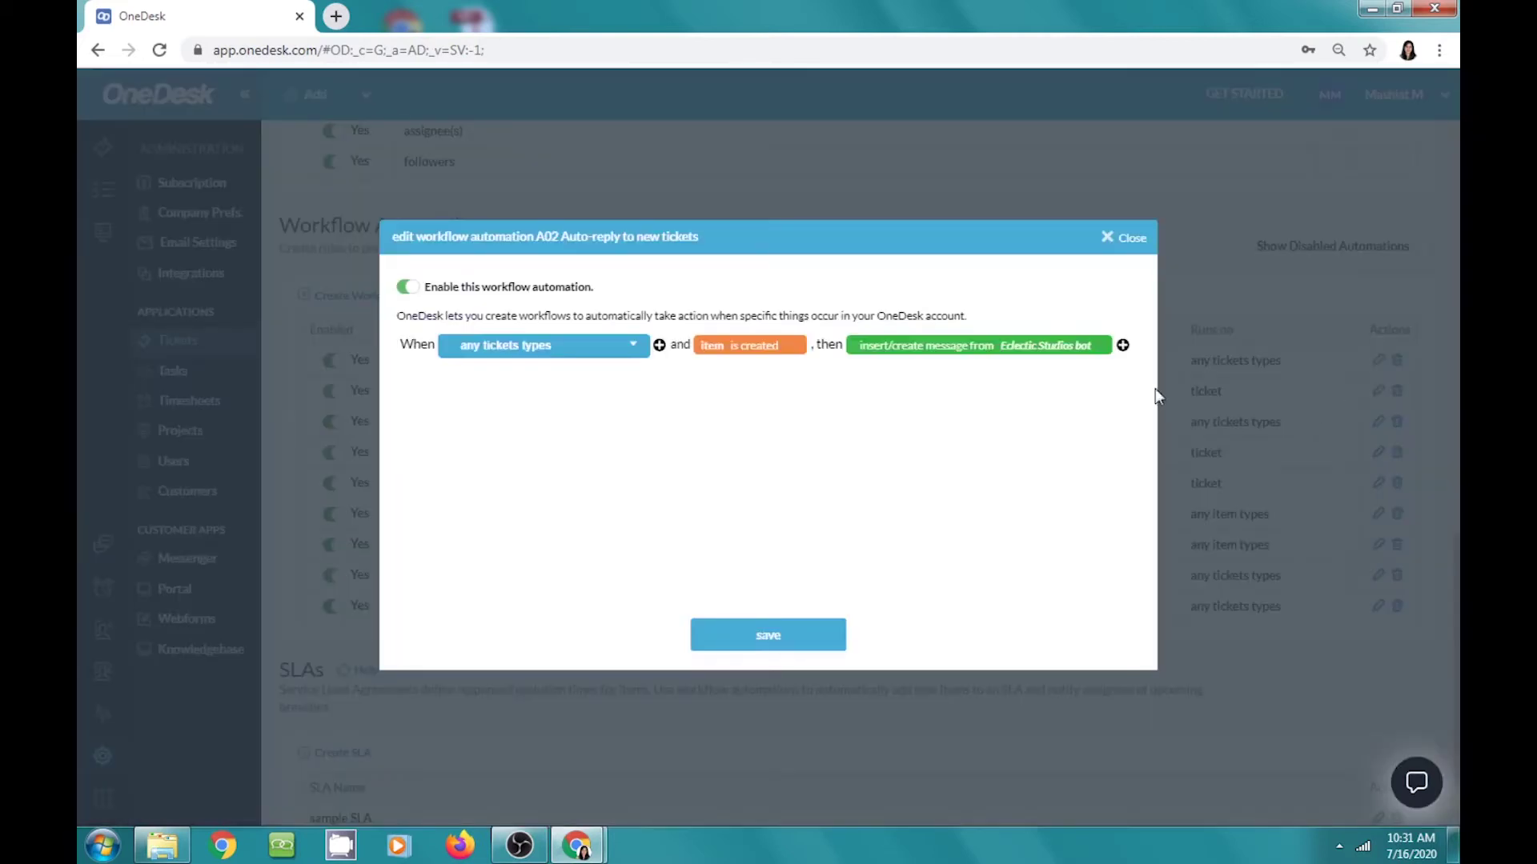
pyautogui.click(1088, 346)
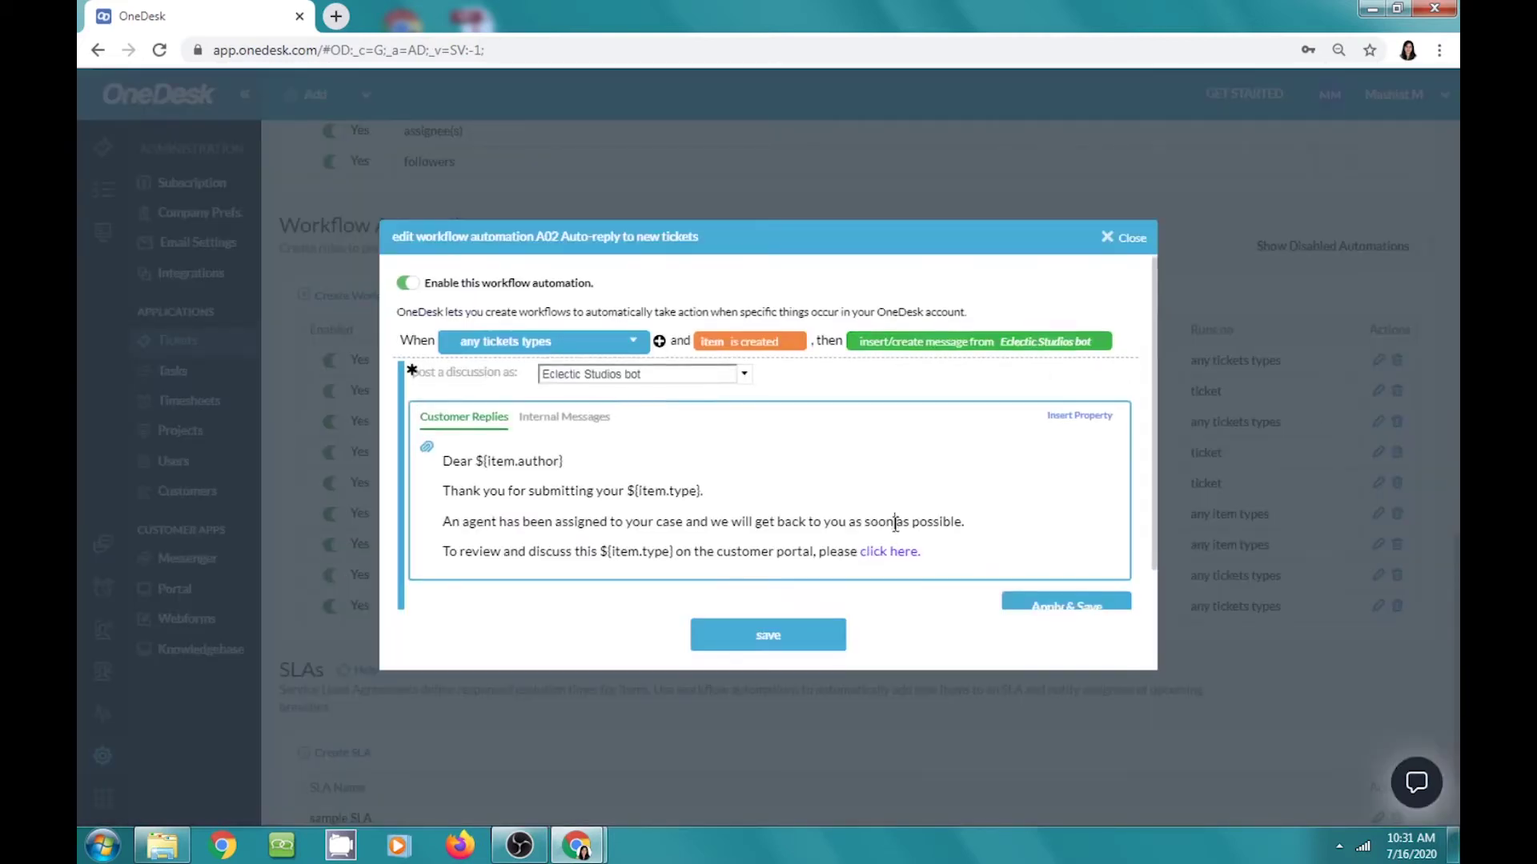
pyautogui.scroll(-1, 895, 523)
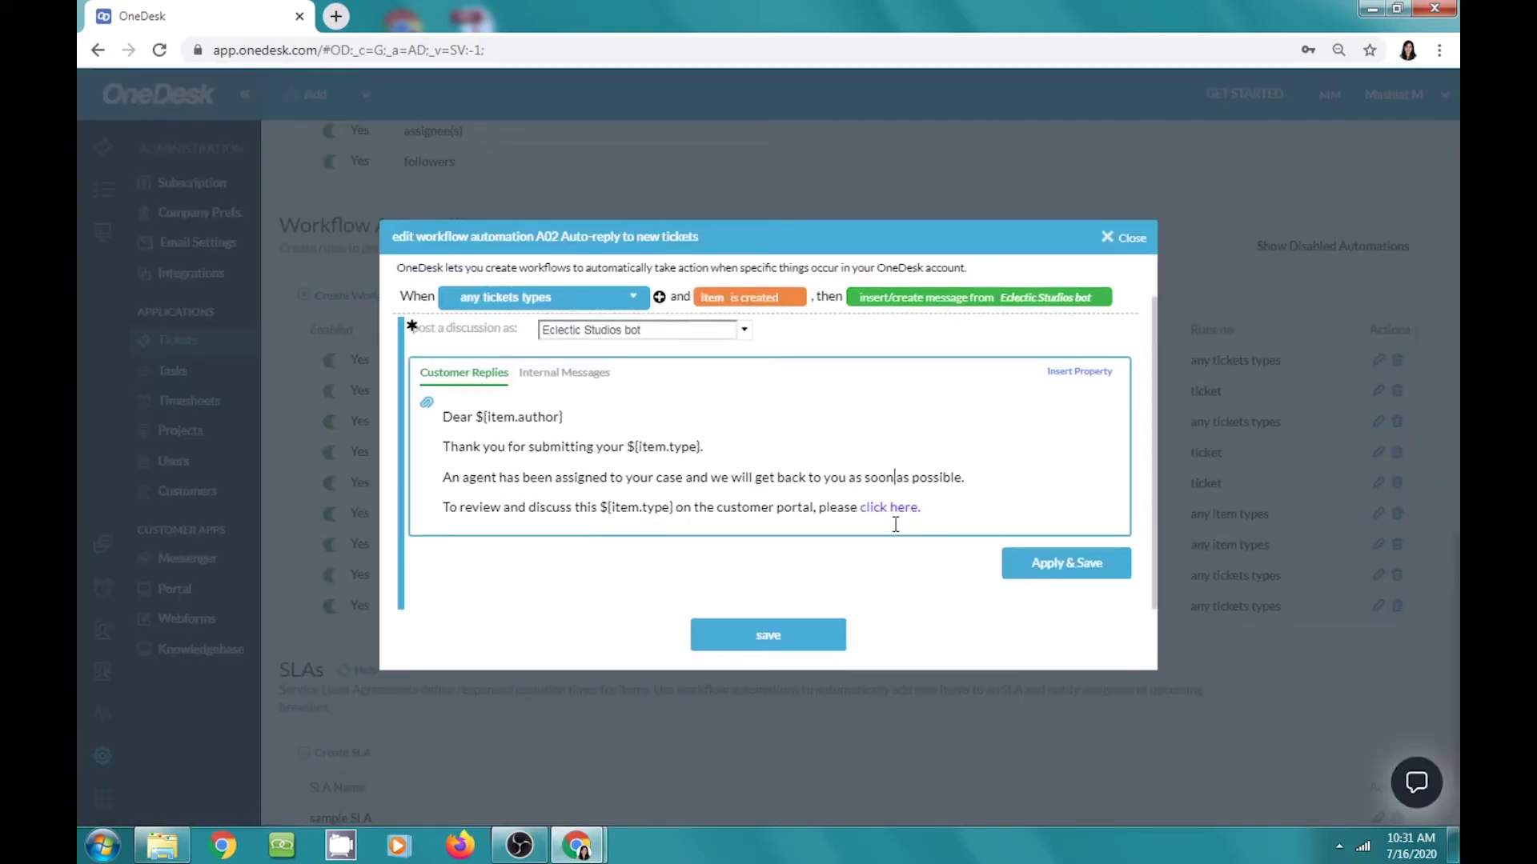
pyautogui.click(825, 640)
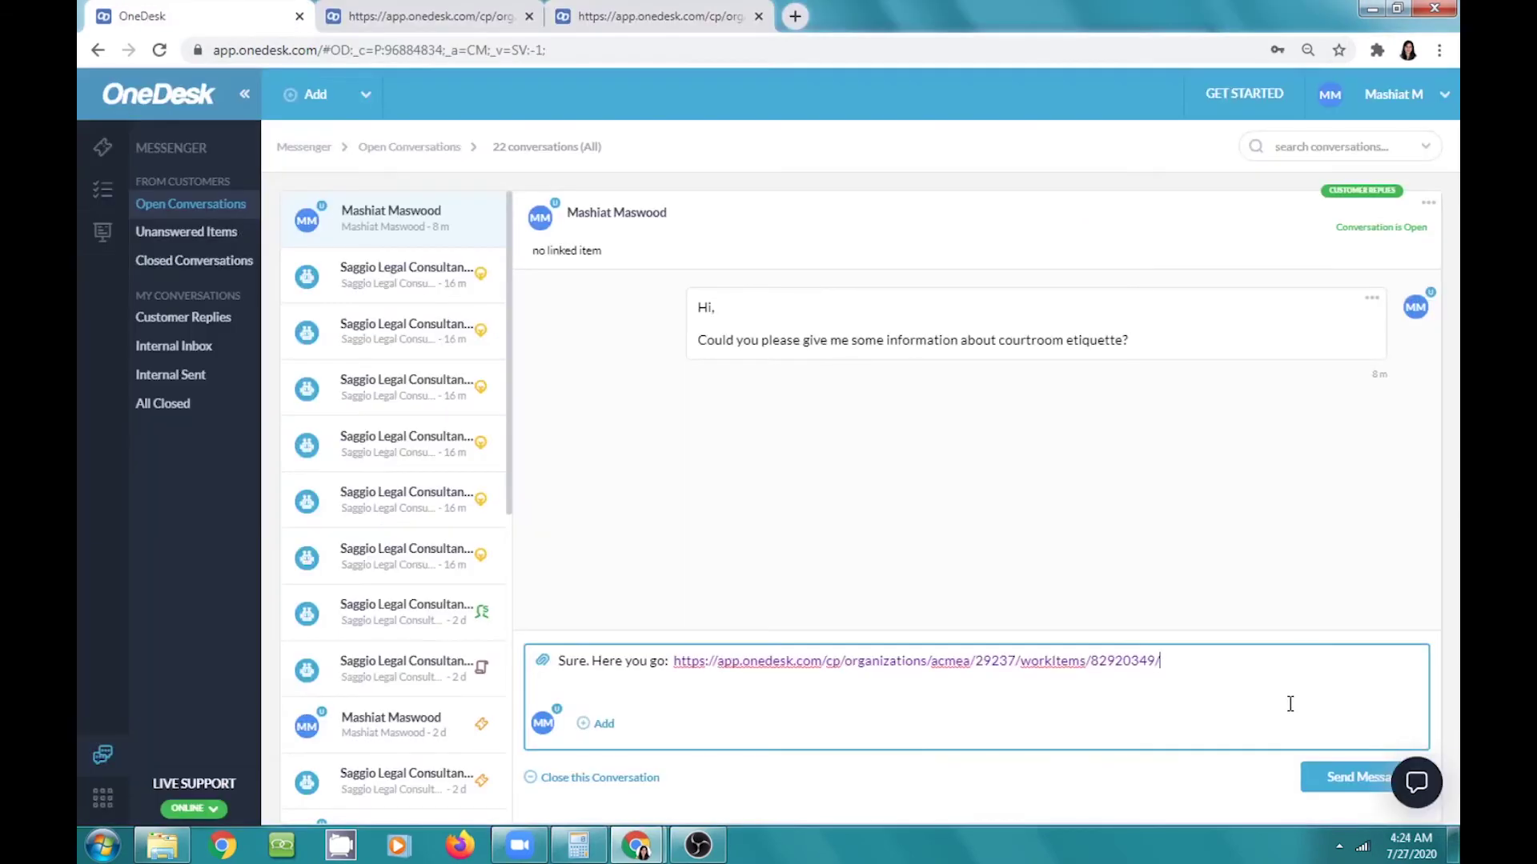
# Send the courtroom etiquette reply with its link, and the startup ticket's customer reply proposing a meeting on 31st July at 3:00 pm.
pyautogui.click(1356, 777)
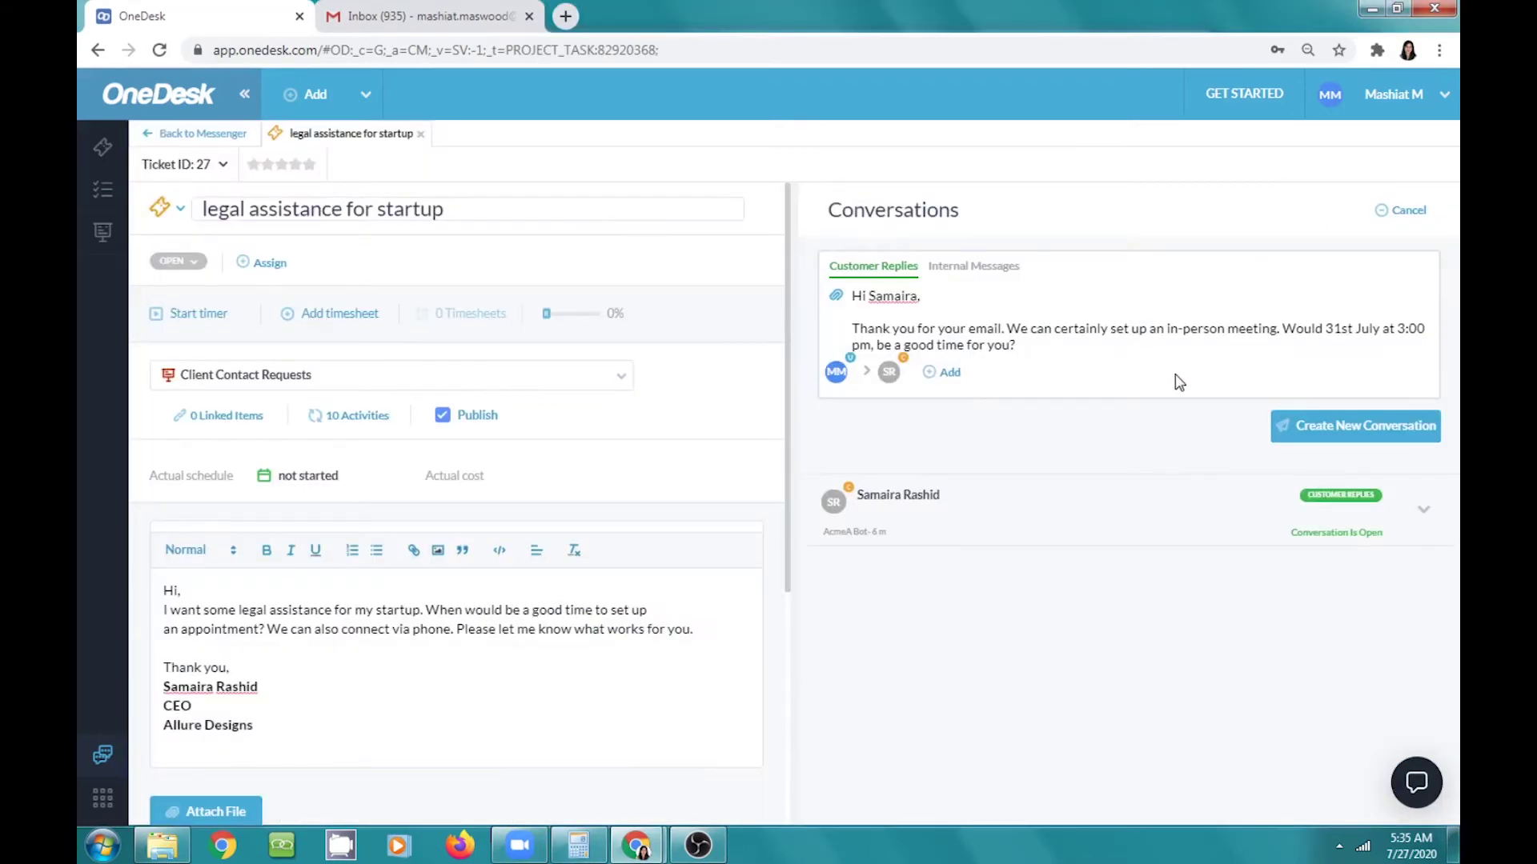
pyautogui.click(1317, 426)
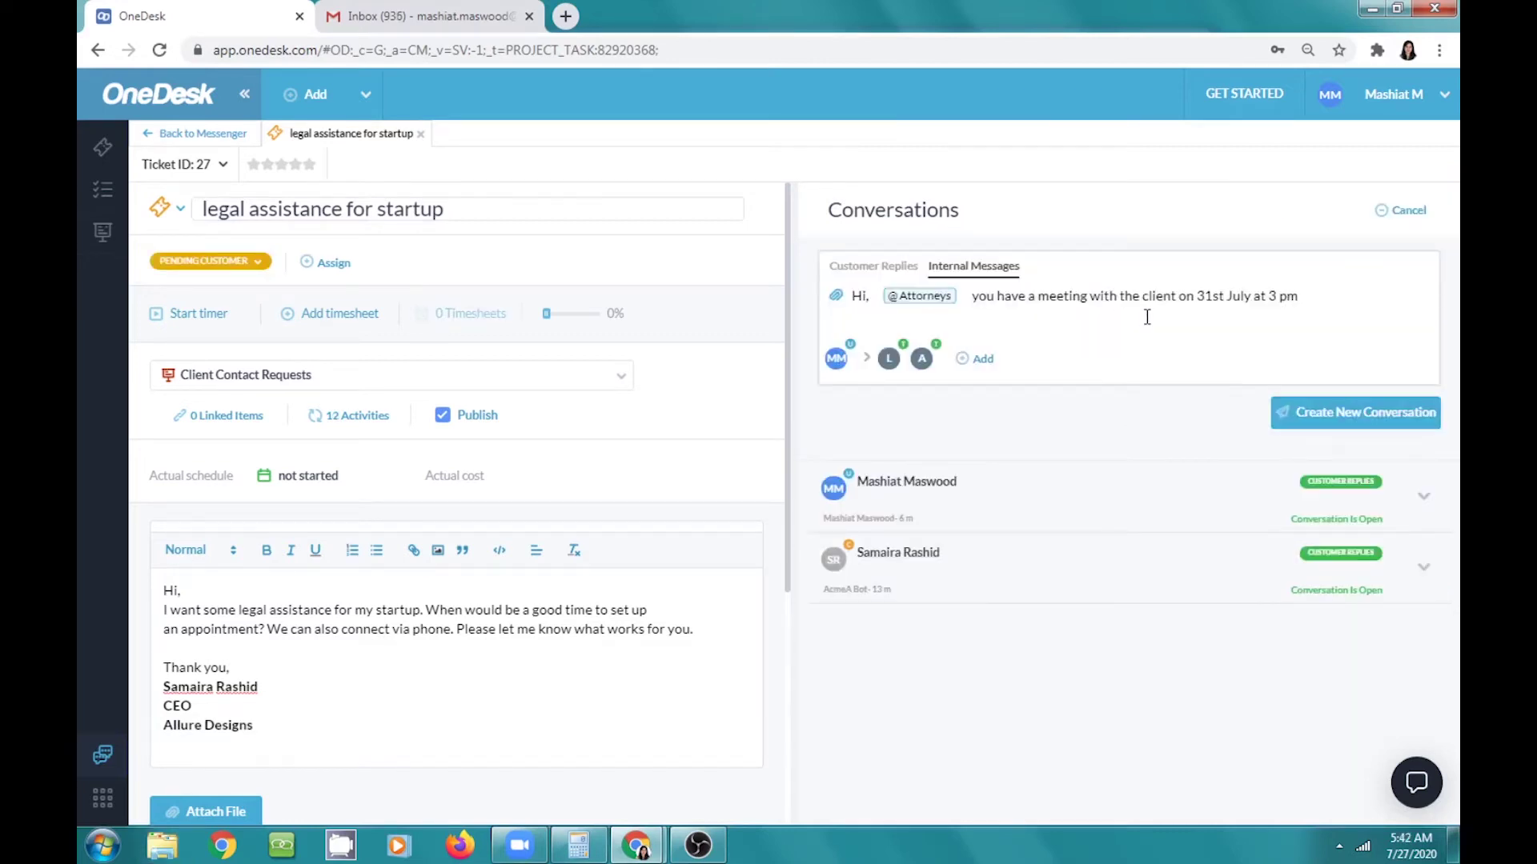
# Create internal conversations on the startup ticket, telling Attorneys about the 31st July 3 pm client meeting and mentioning Paralegals.
pyautogui.click(1292, 309)
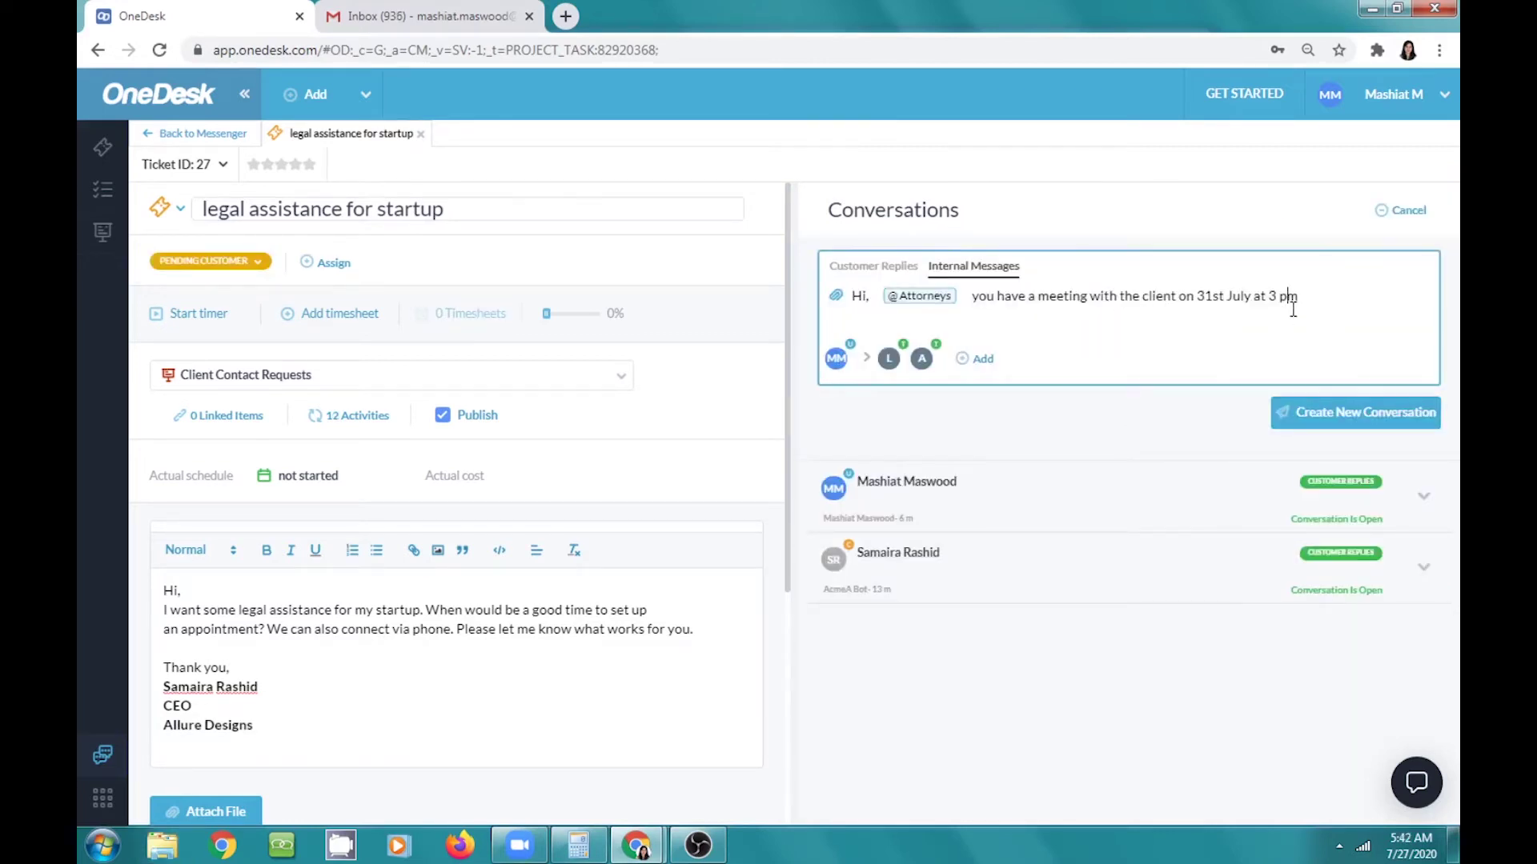
pyautogui.click(1331, 413)
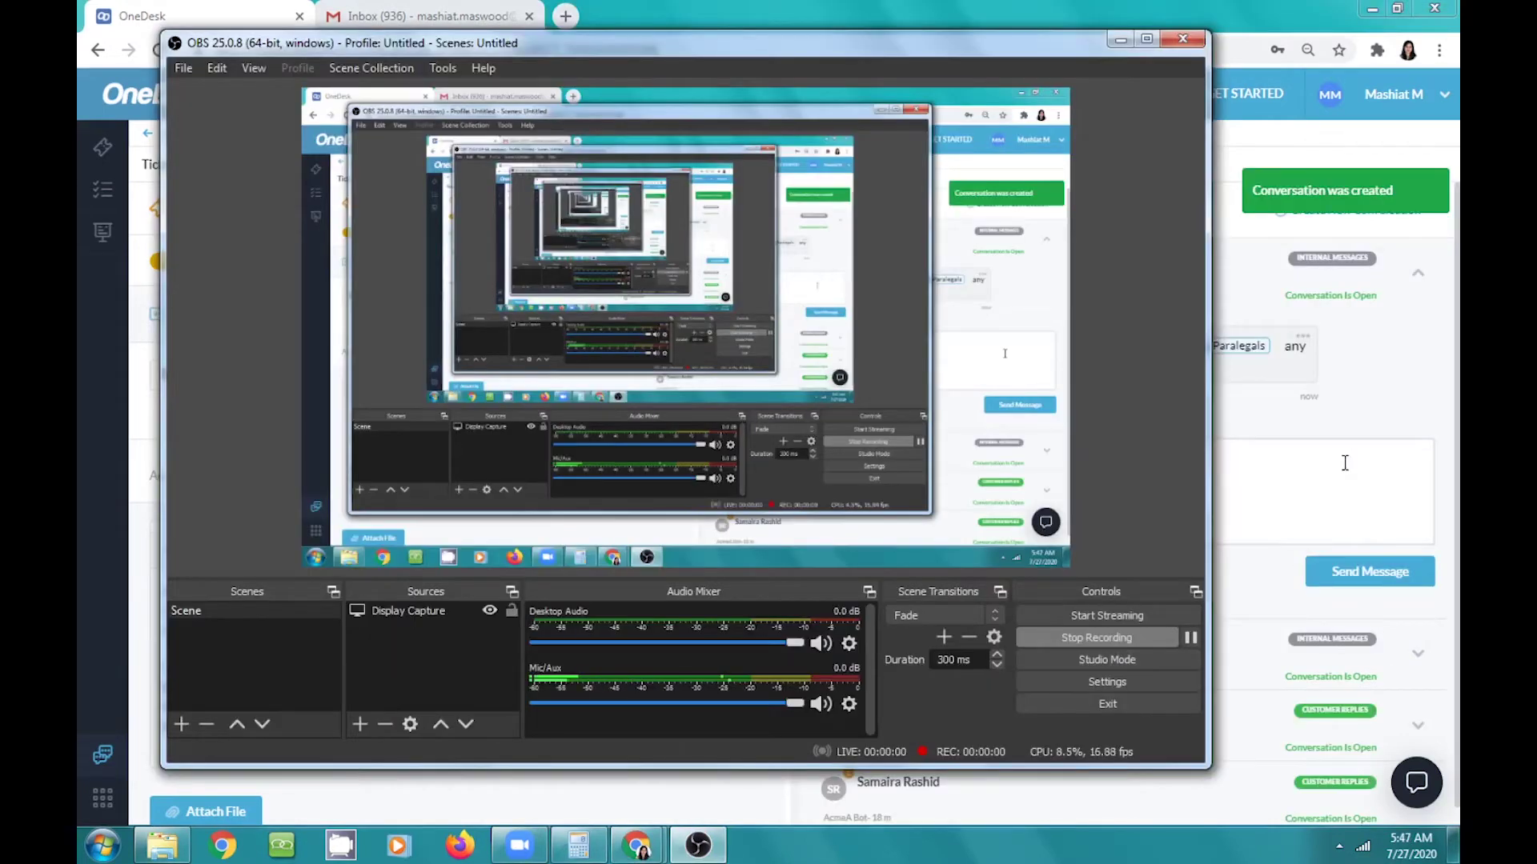
pyautogui.click(1350, 431)
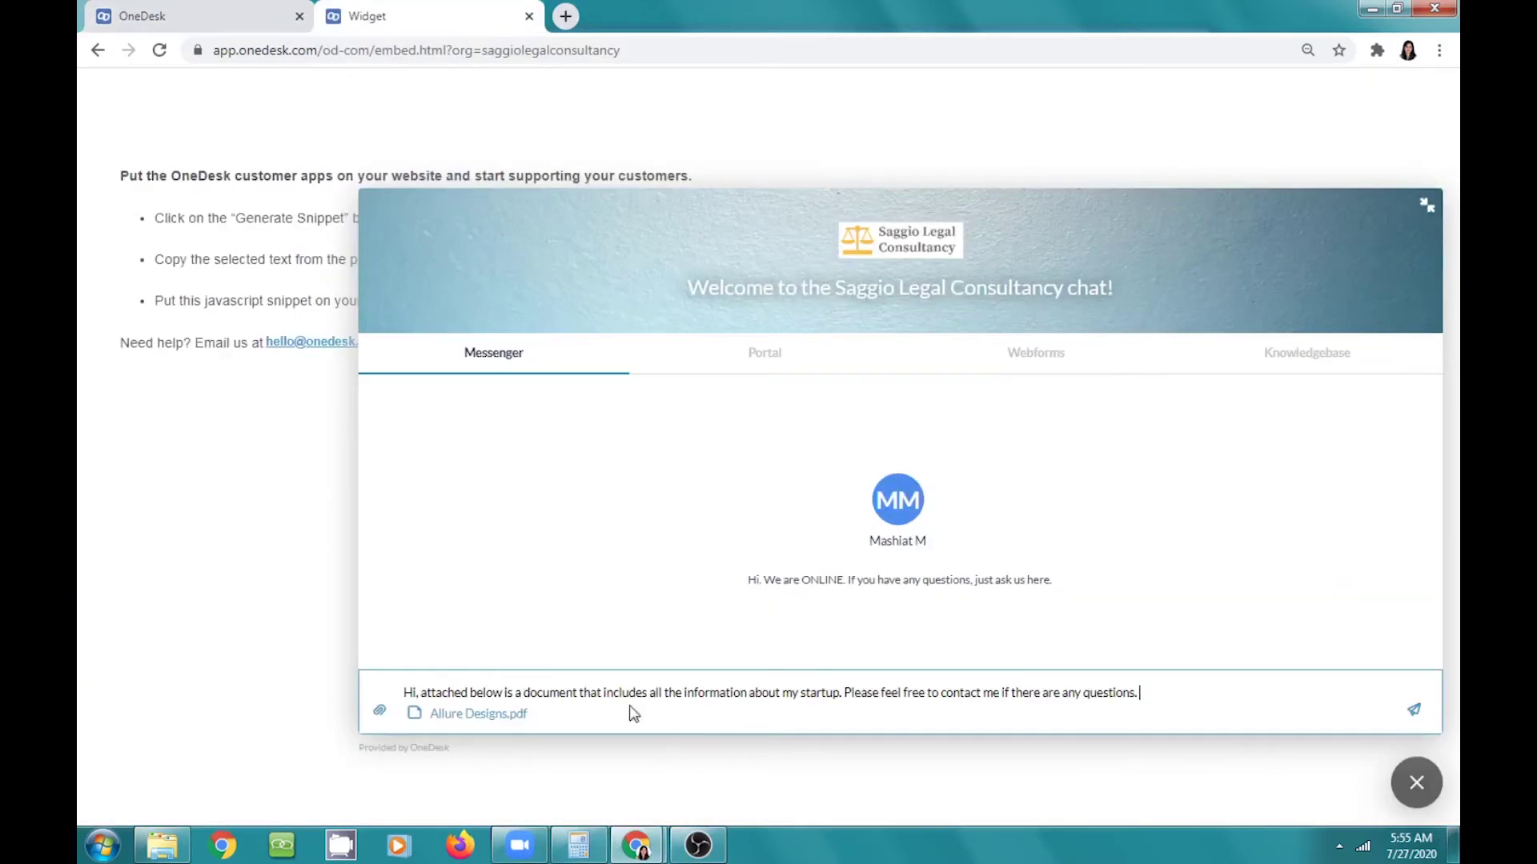
# Send the customer chat message about the startup with the Allure Designs.pdf attachment.
pyautogui.click(1414, 710)
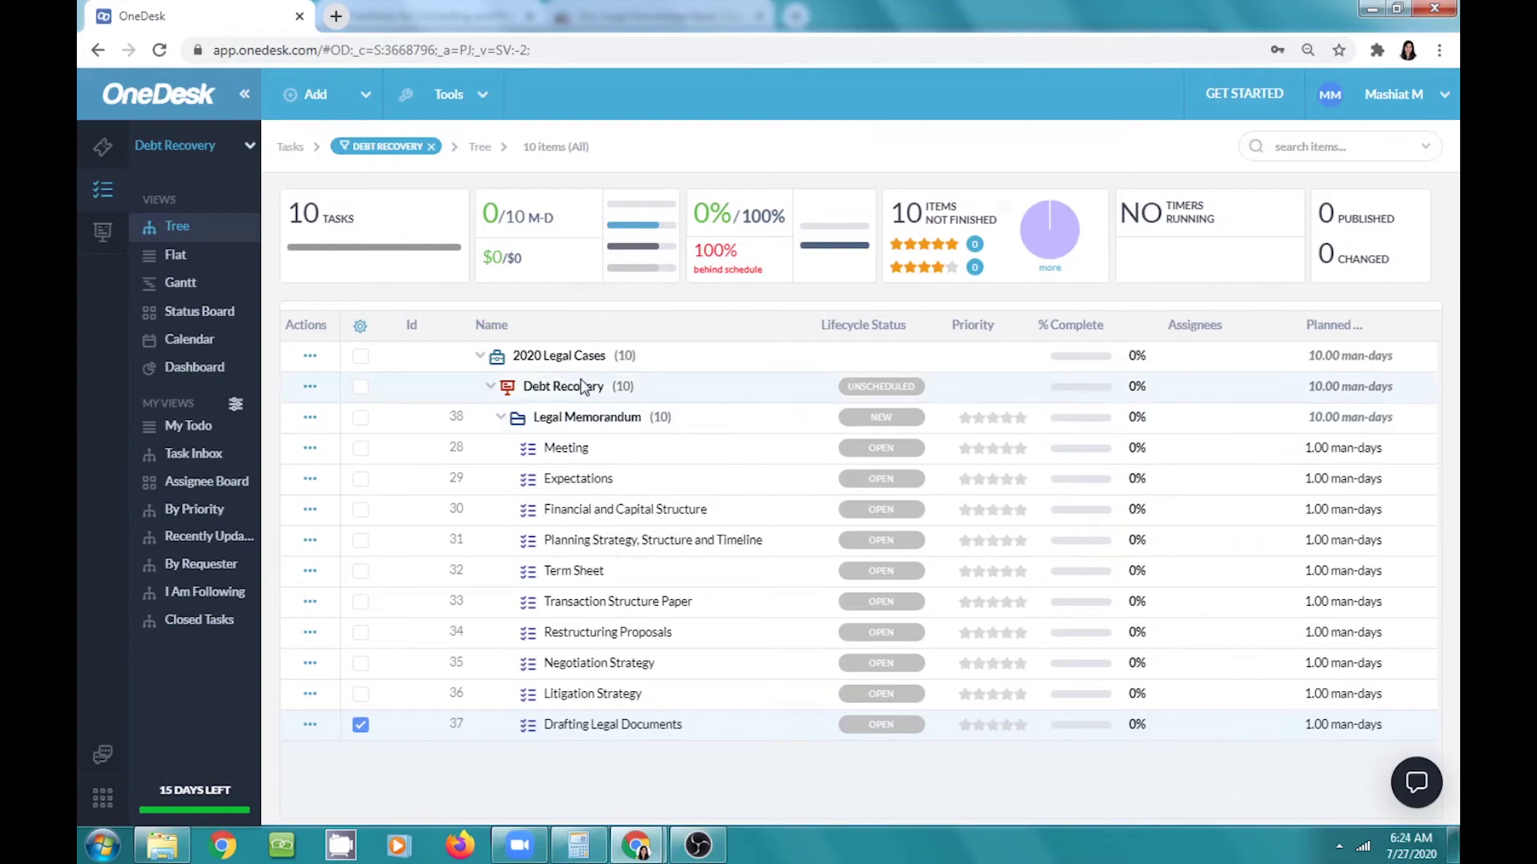
# Select the Debt Recovery project under 2020 Legal Cases in the task tree.
pyautogui.click(581, 386)
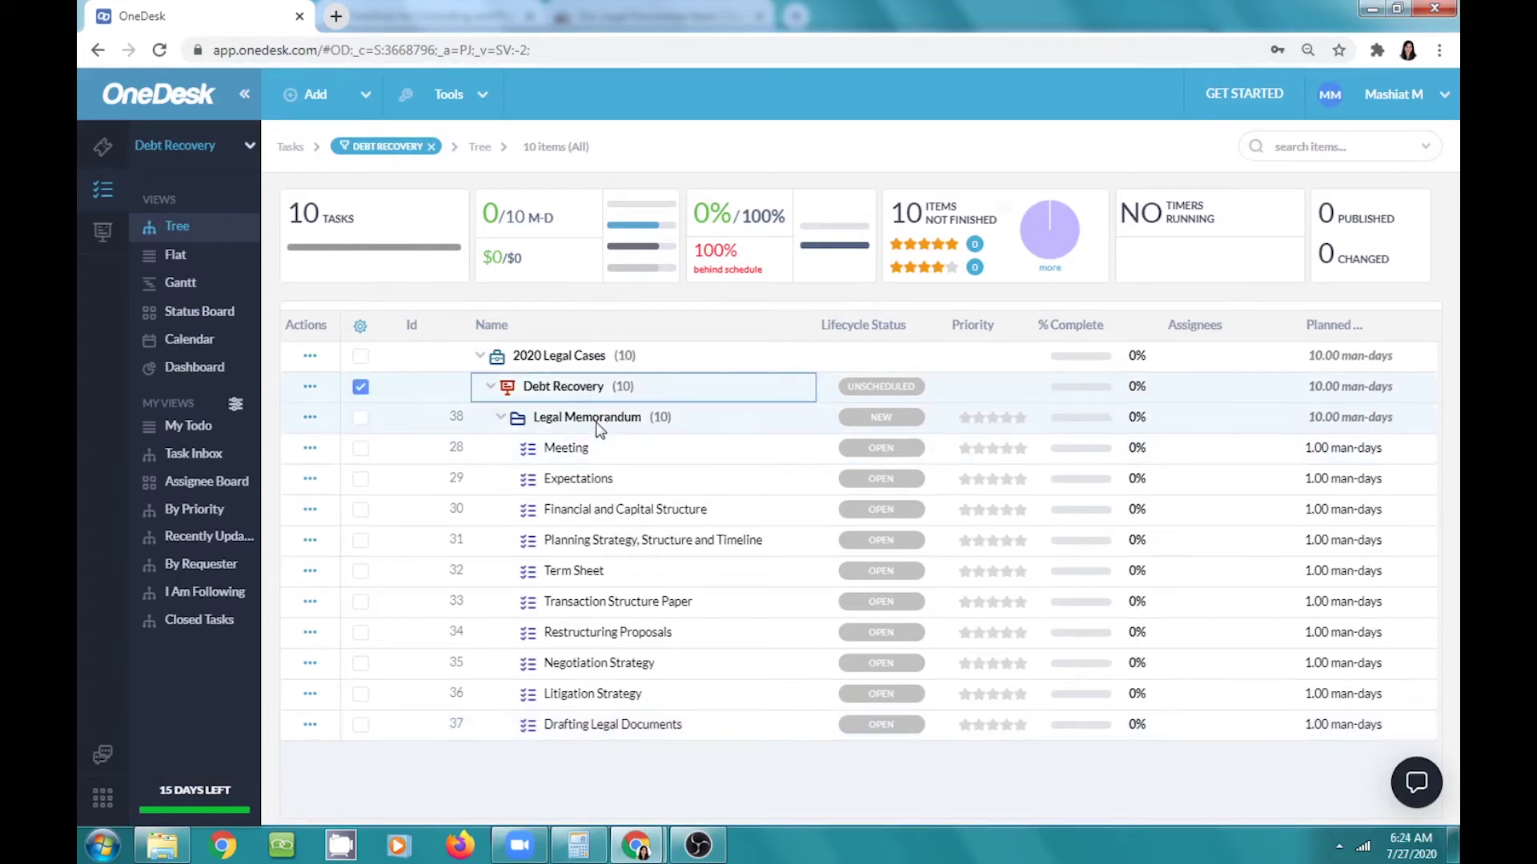
# Examine the tasks in the Legal Memorandum folder one by one, from Meeting to Drafting Legal Documents.
pyautogui.click(599, 429)
pyautogui.click(601, 454)
pyautogui.click(603, 478)
pyautogui.click(613, 512)
pyautogui.click(615, 541)
pyautogui.click(616, 571)
pyautogui.click(619, 602)
pyautogui.click(621, 637)
pyautogui.click(623, 665)
pyautogui.click(627, 695)
pyautogui.click(631, 726)
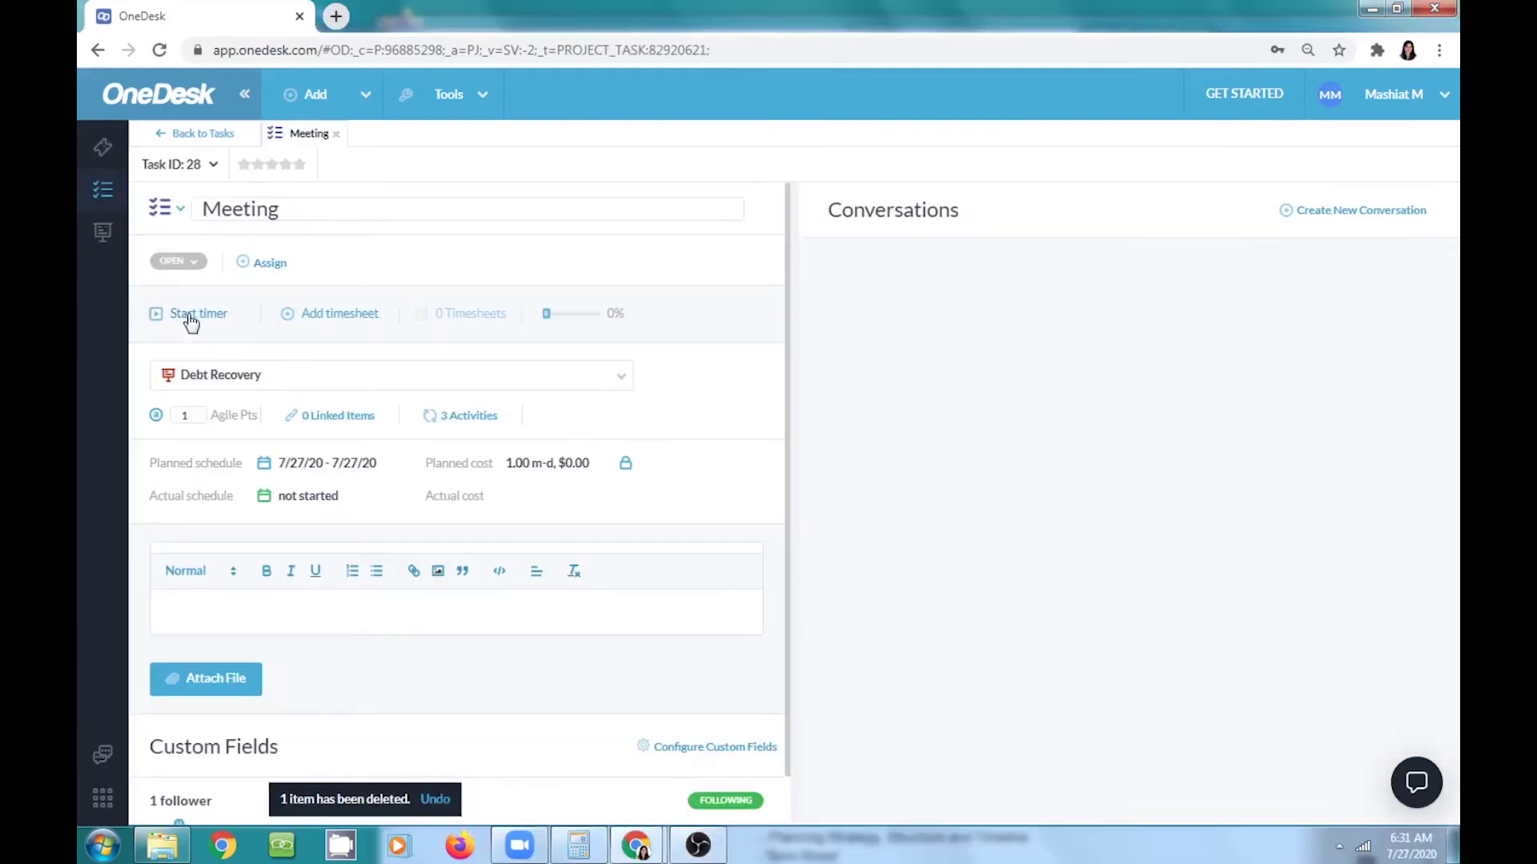
# Start and stop the timer on the Meeting task, and submit its timesheet at 40% complete.
pyautogui.click(192, 314)
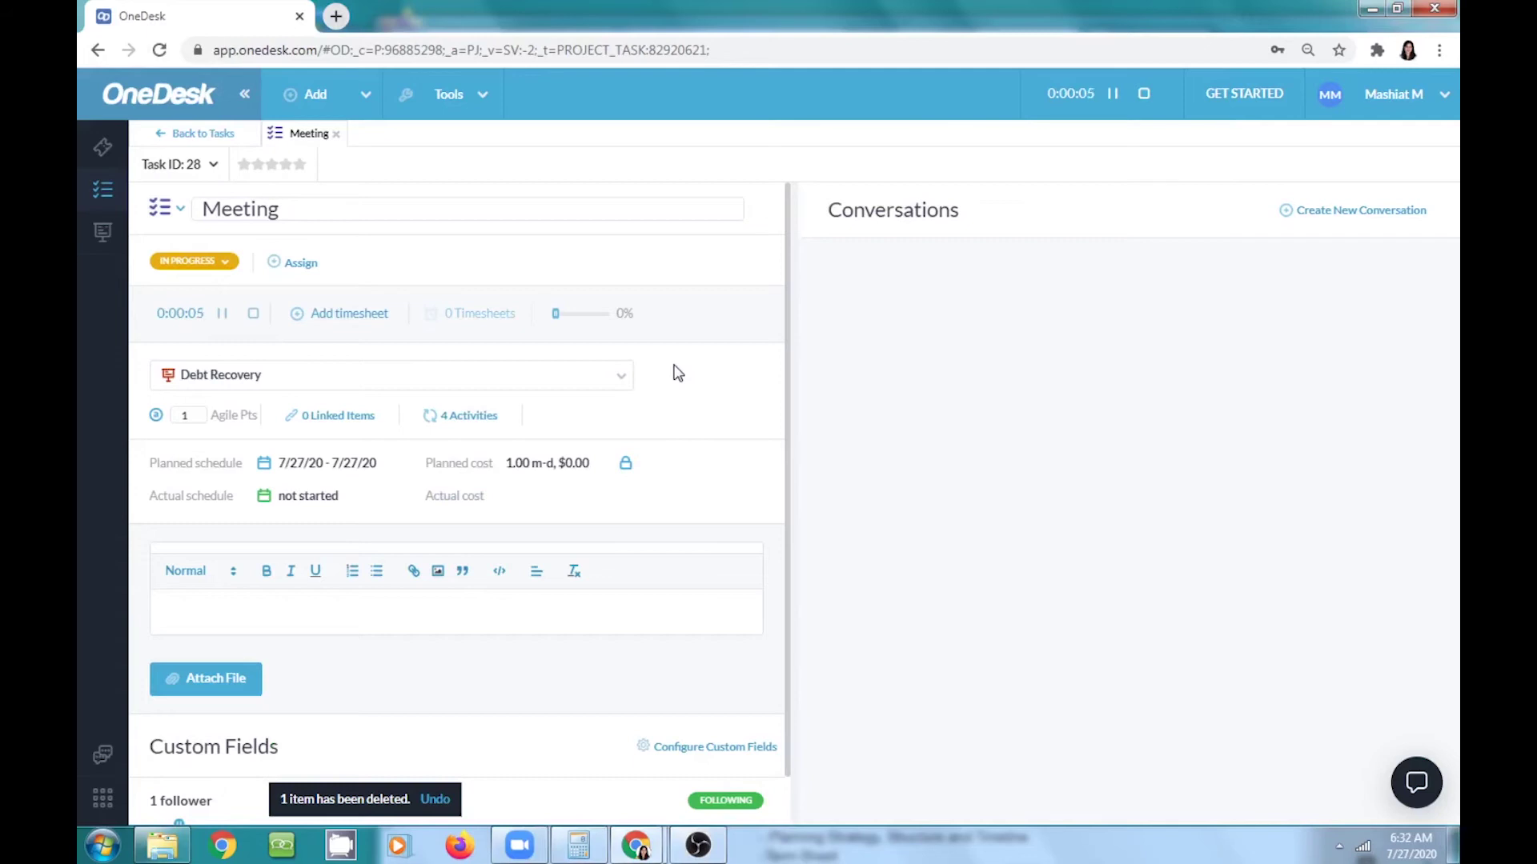
pyautogui.click(255, 314)
pyautogui.click(910, 352)
pyautogui.write('40')
pyautogui.click(746, 654)
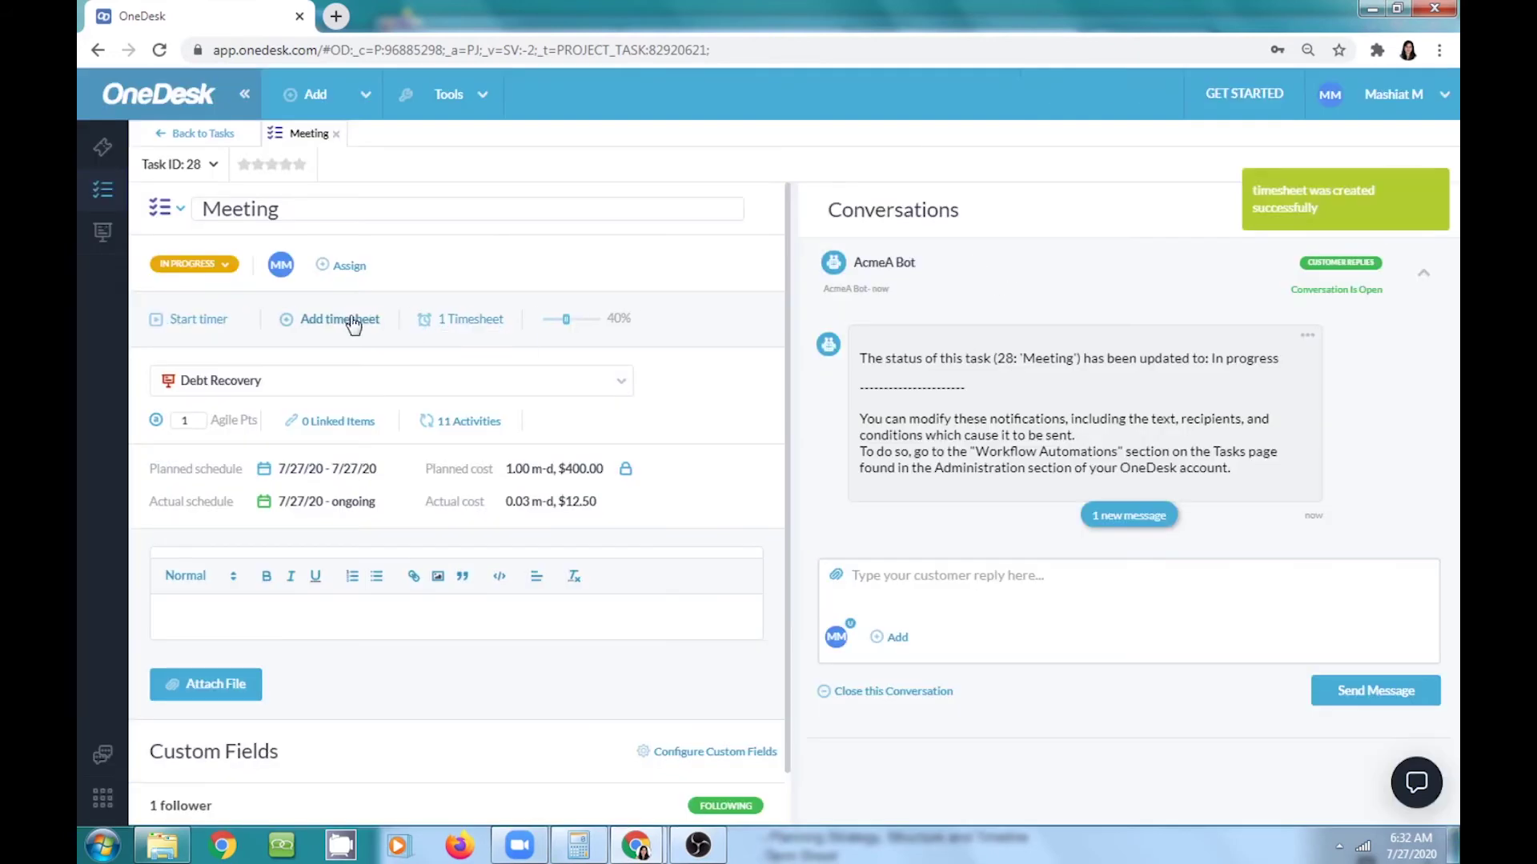
# Submit another timesheet for the Meeting task with 2 hours of work performed and 80% complete.
pyautogui.click(353, 324)
pyautogui.click(681, 358)
pyautogui.press('BackSpace')
pyautogui.write('2')
pyautogui.moveTo(851, 367); pyautogui.dragTo(804, 357)
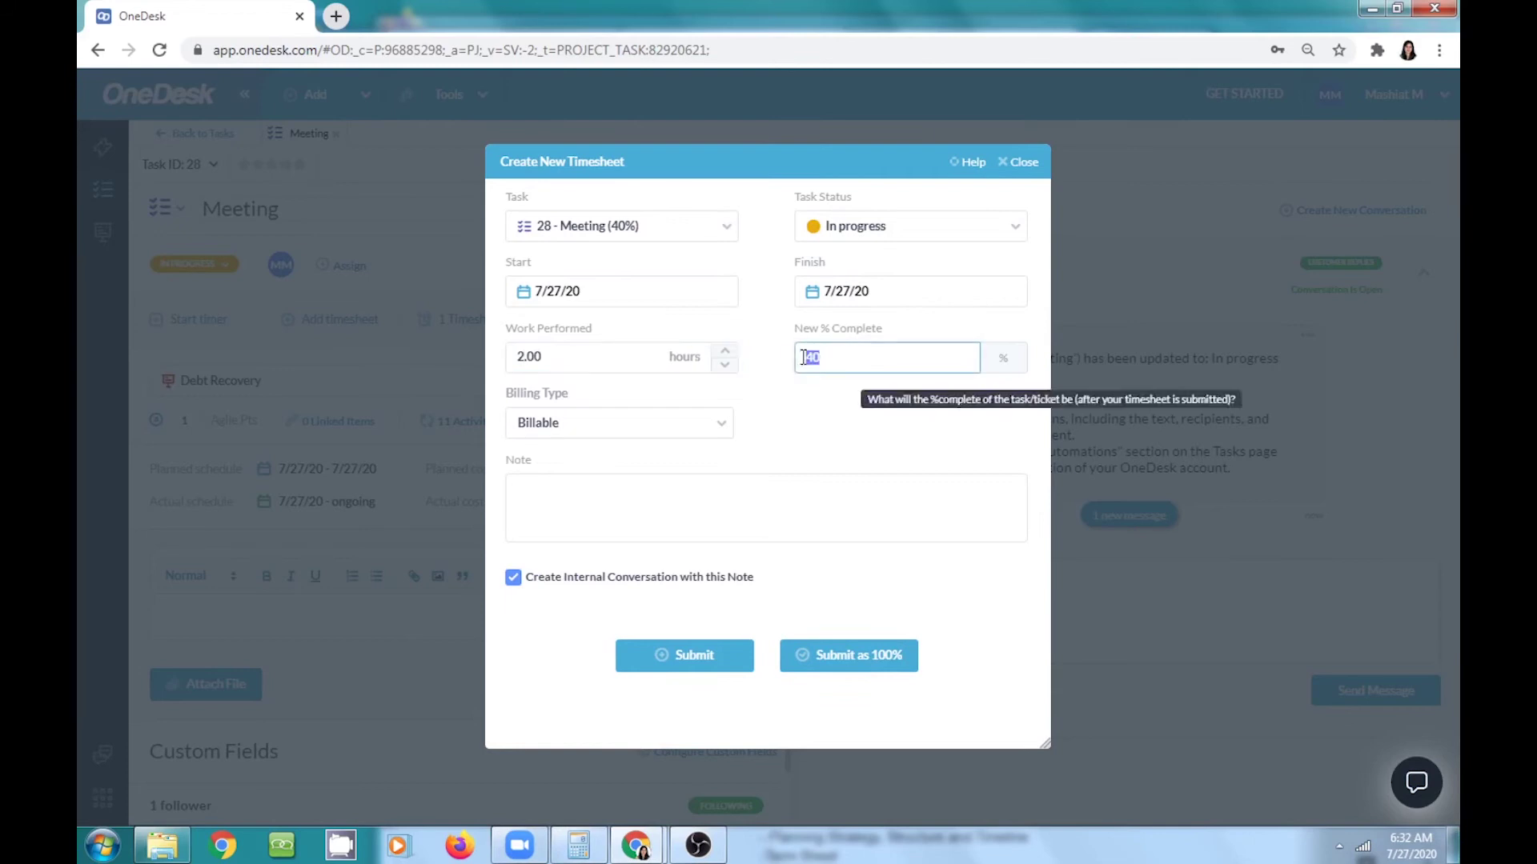
pyautogui.write('80')
pyautogui.click(694, 658)
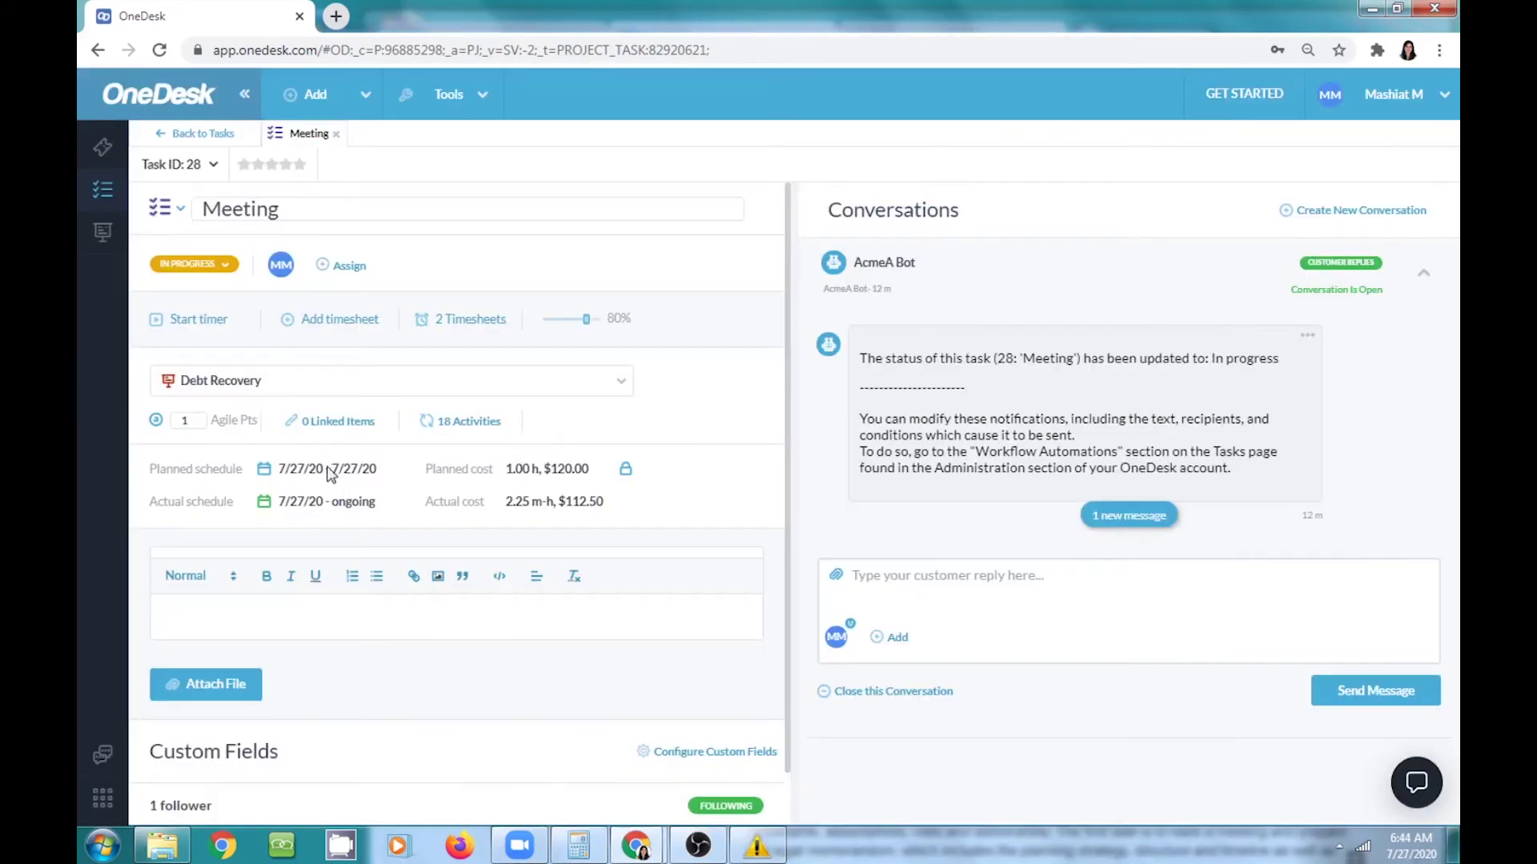
# Set the Meeting task's planned values to 1.50 work-hours, a cost of $140.00 and the As Soon As Possible constraint, and apply them.
pyautogui.click(328, 471)
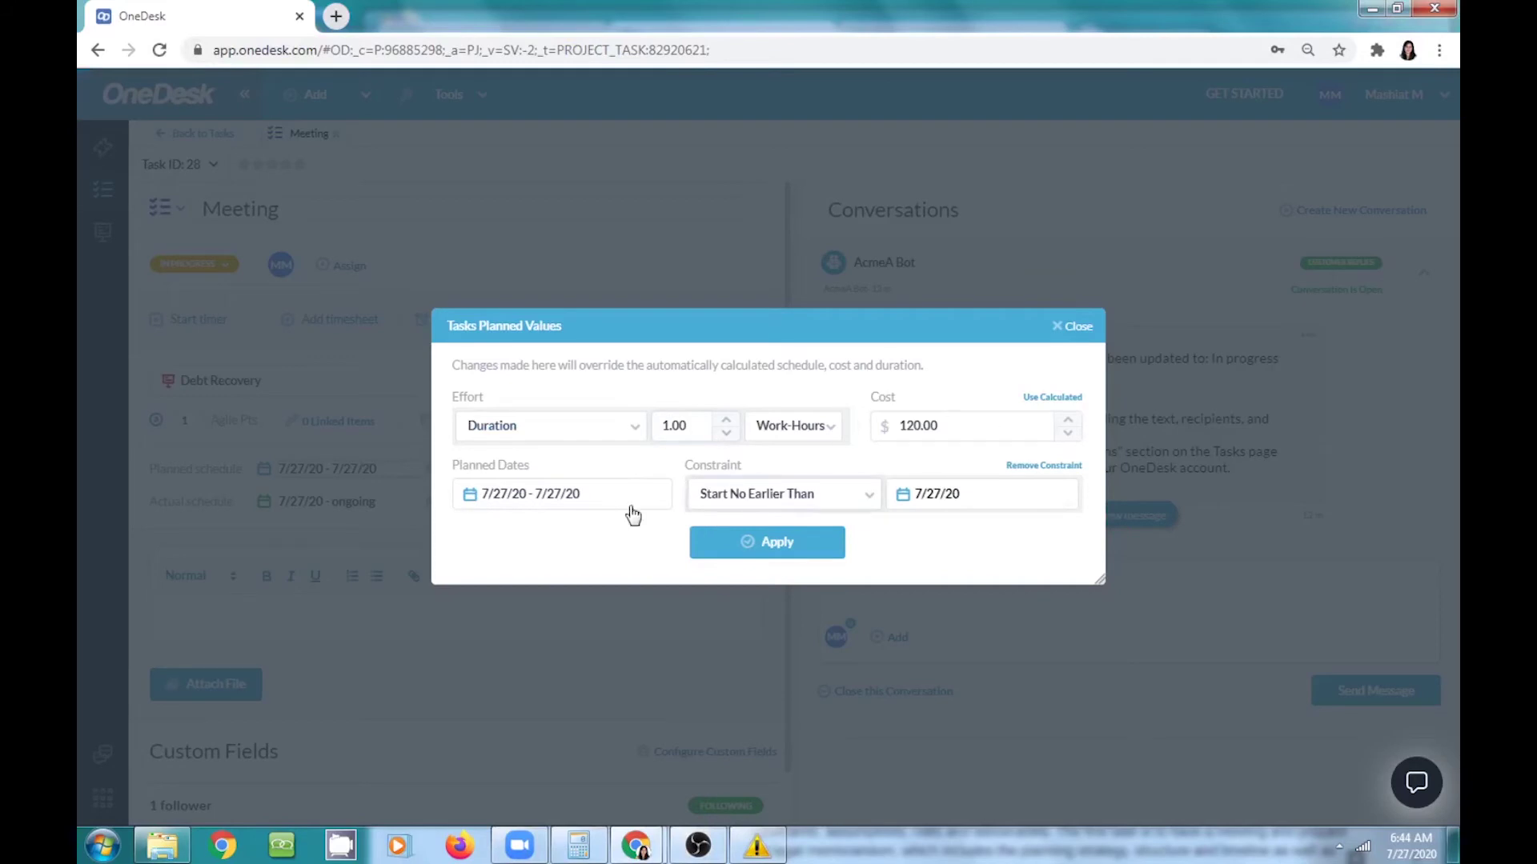
pyautogui.click(919, 426)
pyautogui.moveTo(919, 426); pyautogui.dragTo(906, 425)
pyautogui.write('40')
pyautogui.click(824, 494)
pyautogui.click(824, 494)
pyautogui.click(824, 494)
pyautogui.click(808, 532)
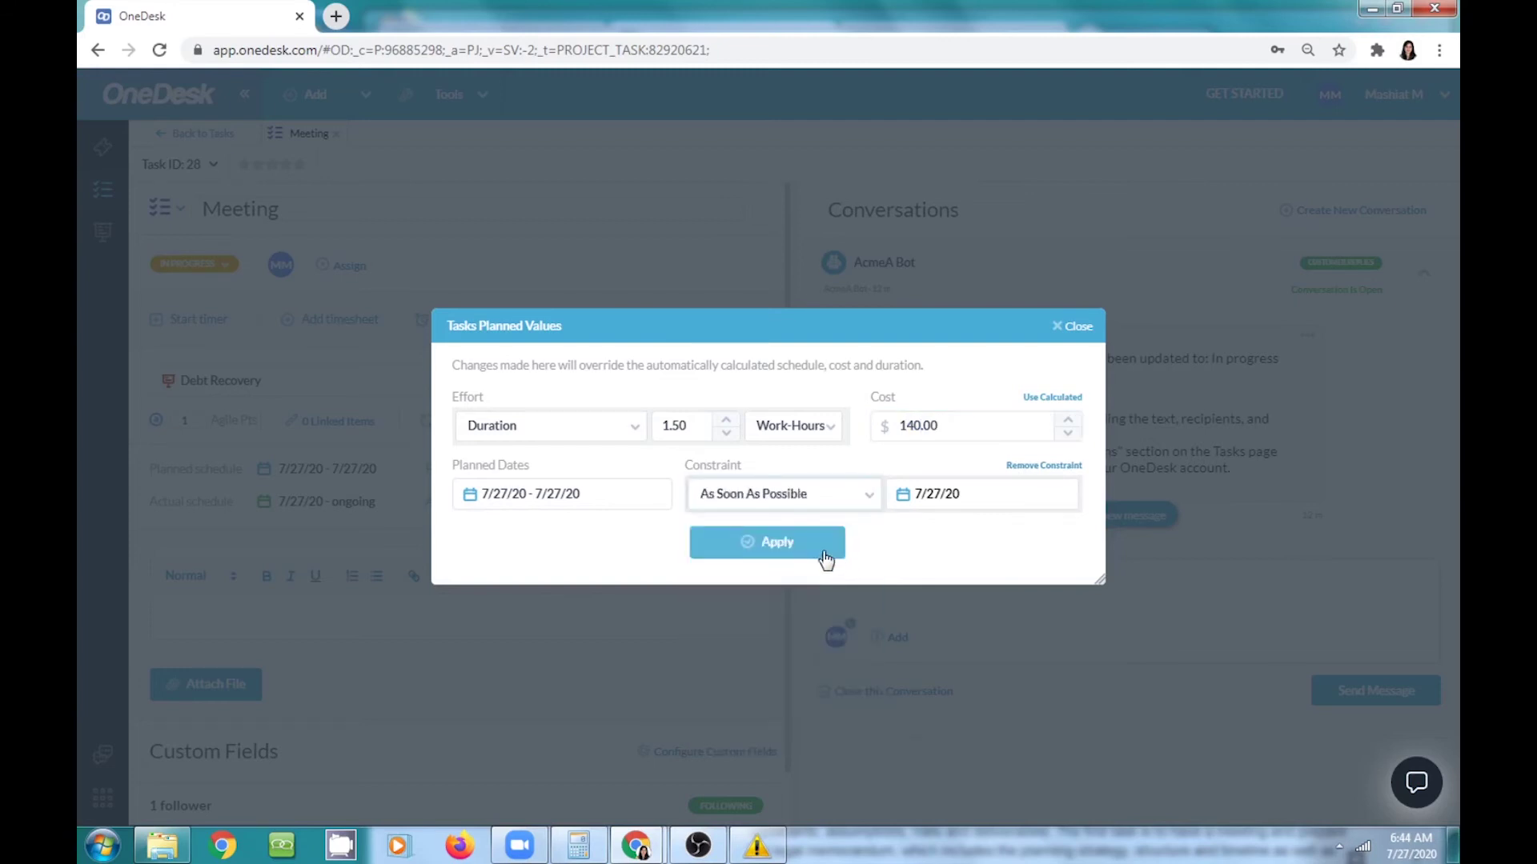
pyautogui.click(820, 554)
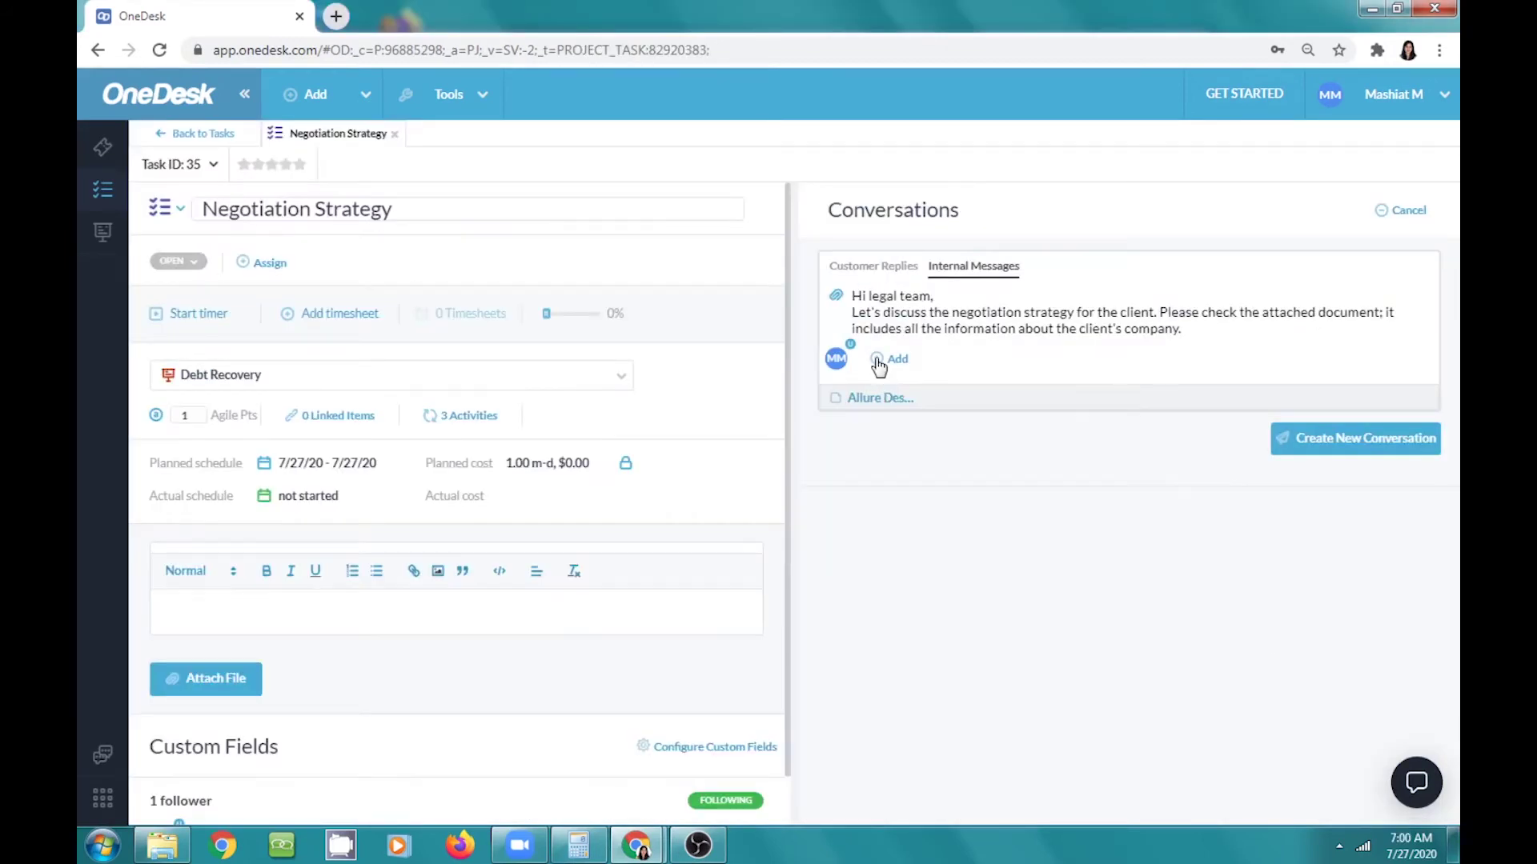
# Create the internal negotiation strategy conversation with the legal teams, including Paralegals, as participants, and check the options of its attached document.
pyautogui.click(887, 358)
pyautogui.click(988, 574)
pyautogui.scroll(-5, 980, 592)
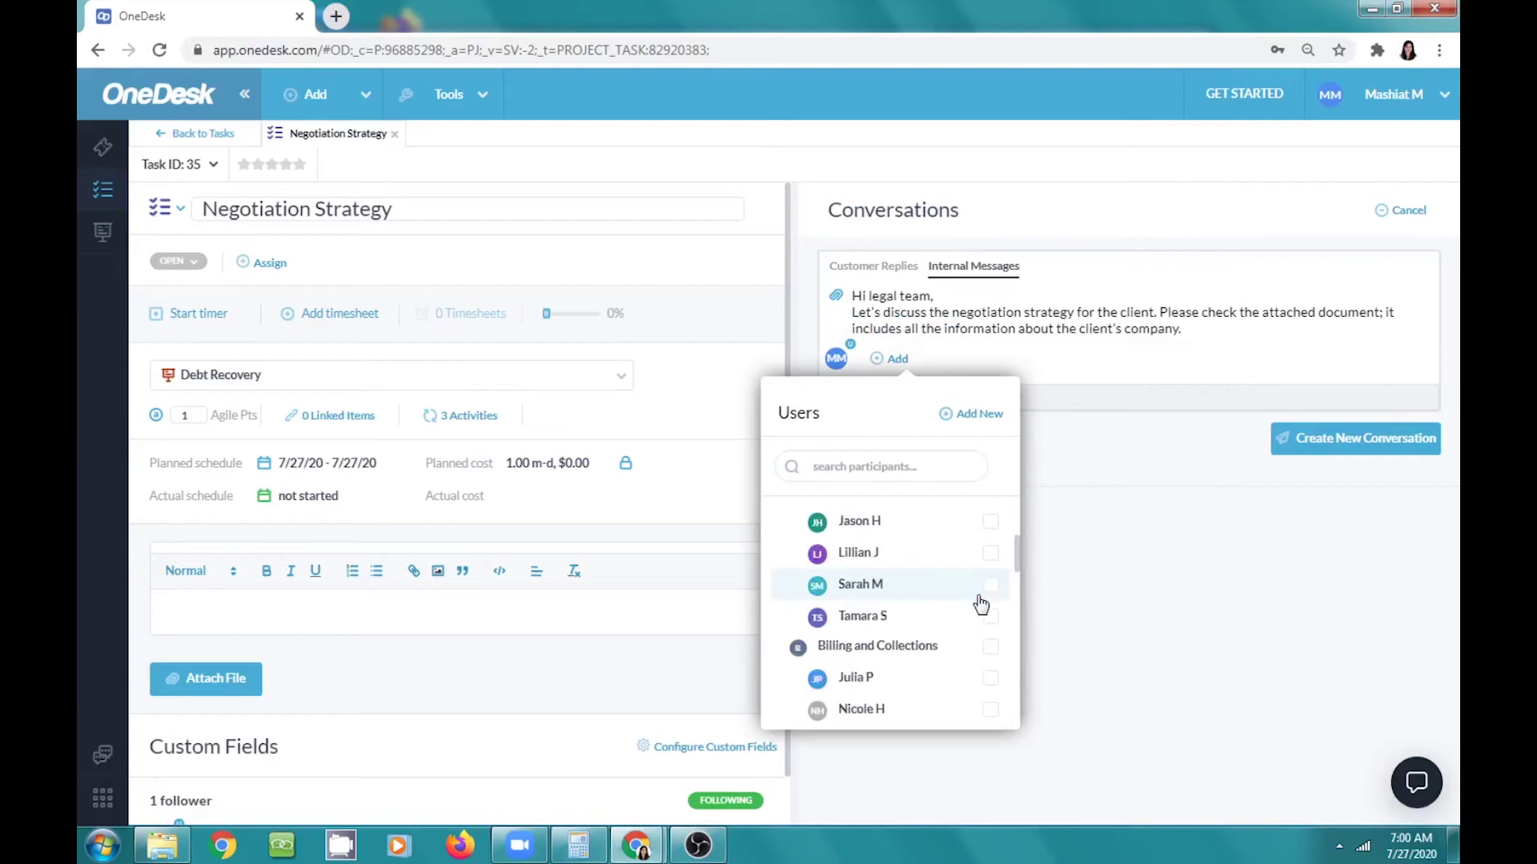
pyautogui.scroll(-5, 980, 605)
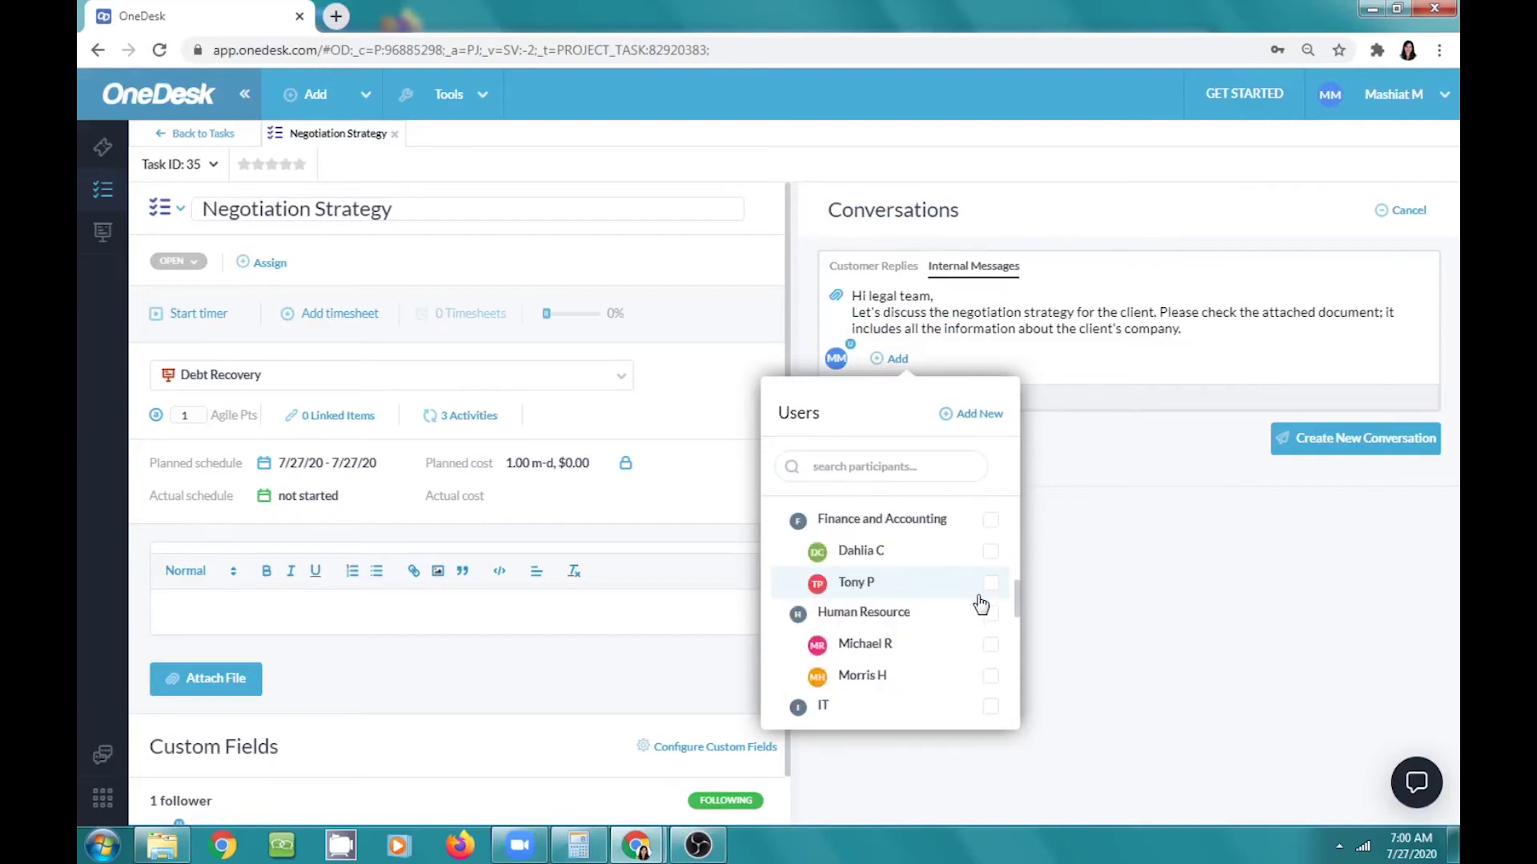
pyautogui.scroll(-2, 980, 605)
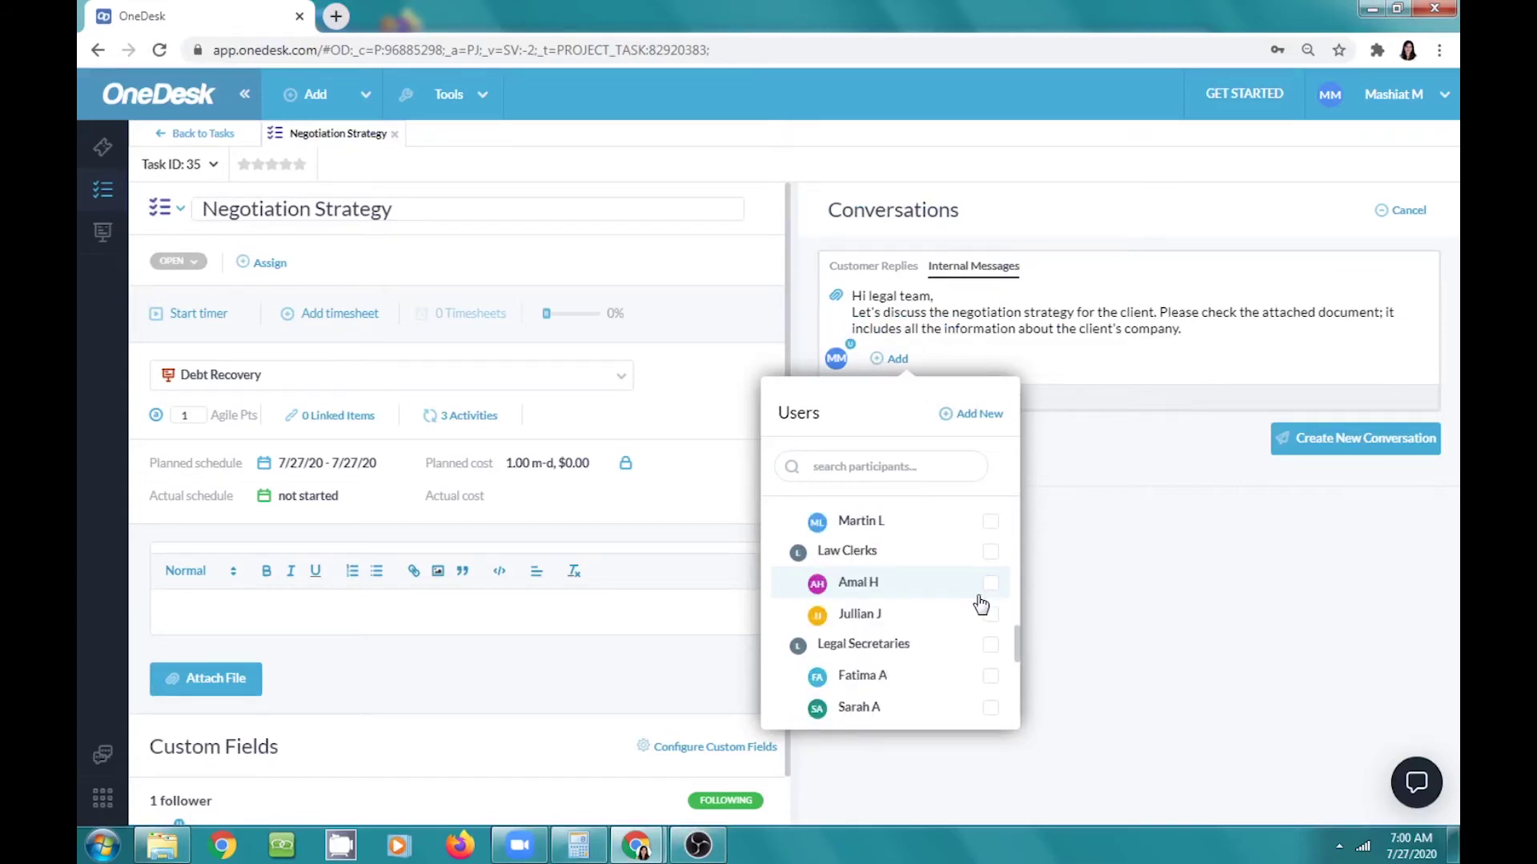
pyautogui.scroll(-3, 950, 656)
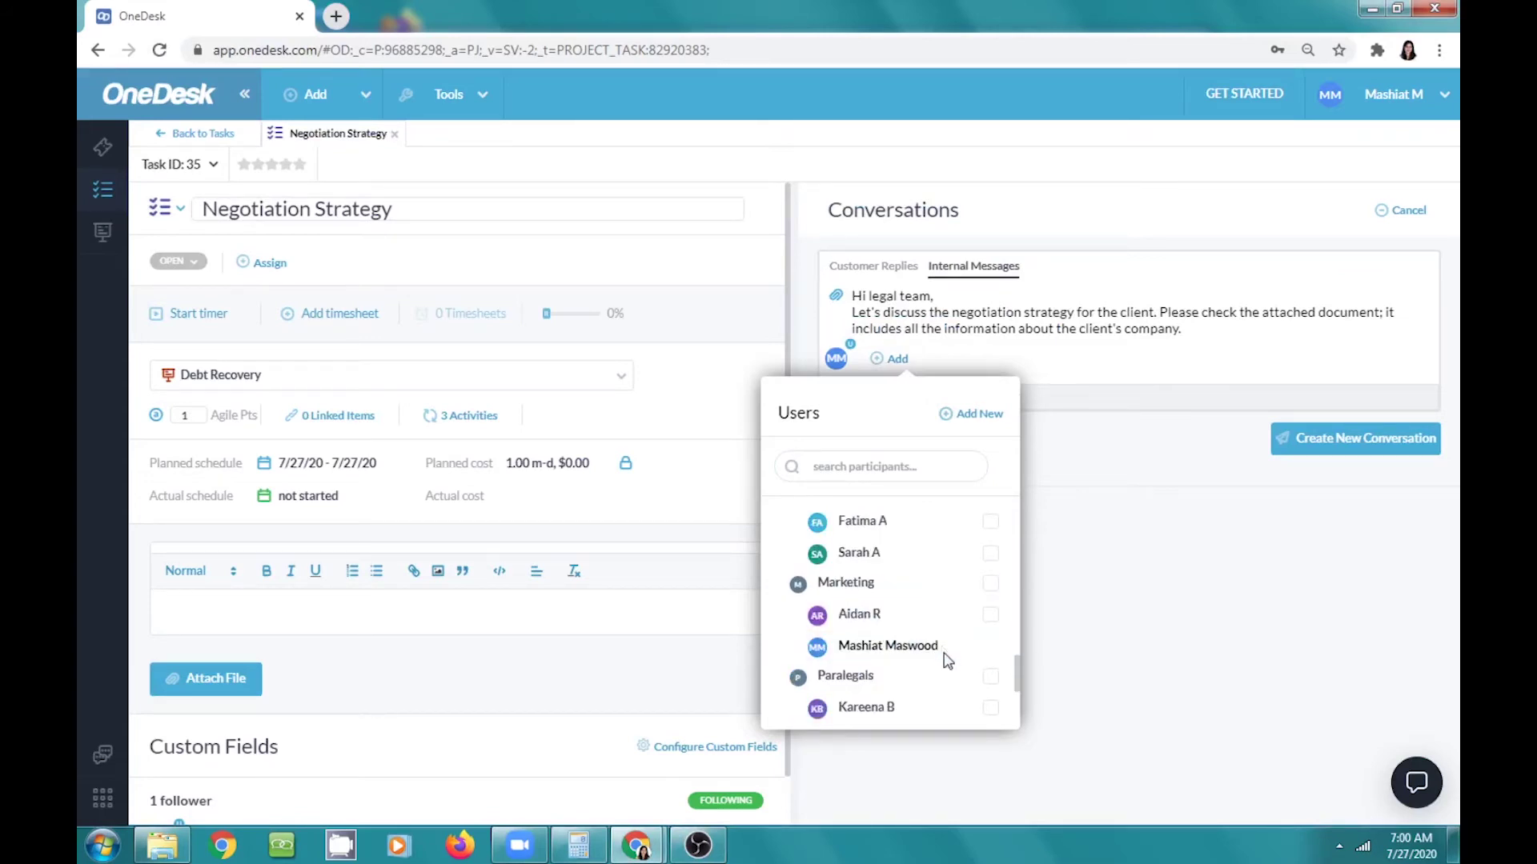
pyautogui.click(991, 676)
pyautogui.click(1072, 634)
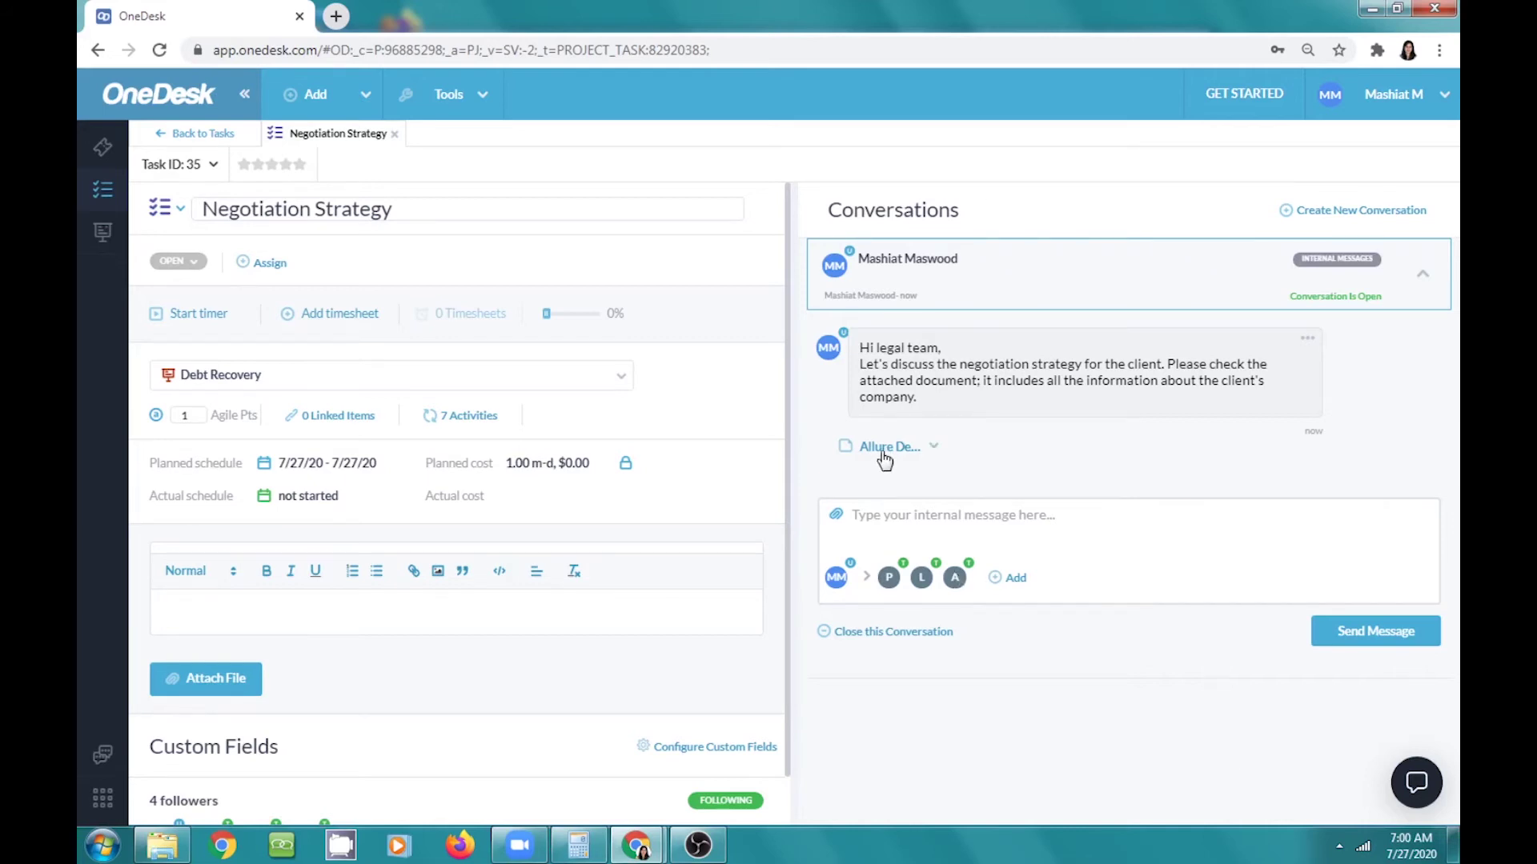
pyautogui.click(934, 446)
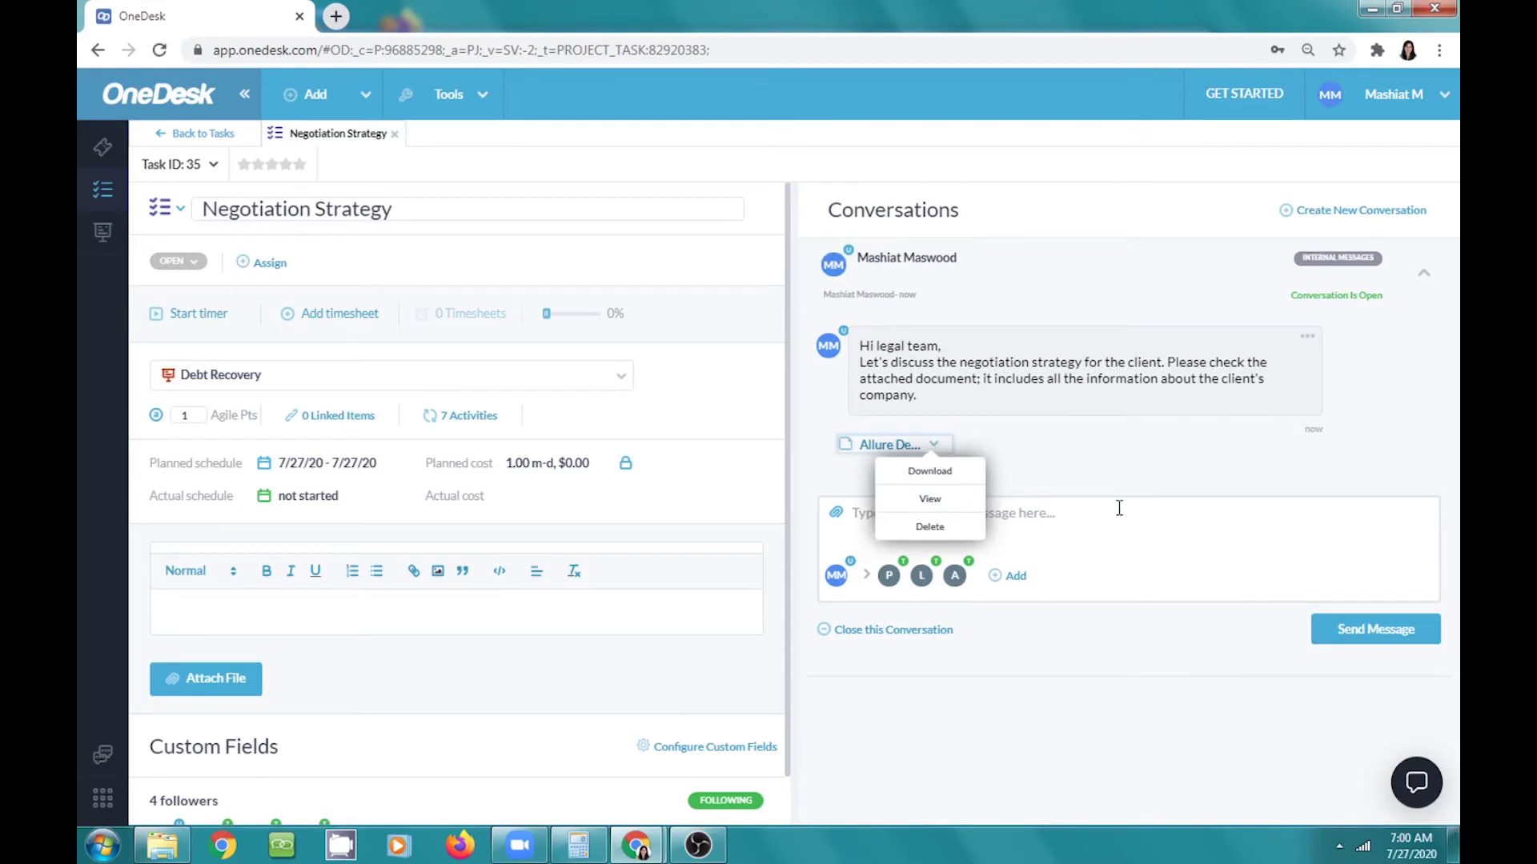
pyautogui.click(1105, 479)
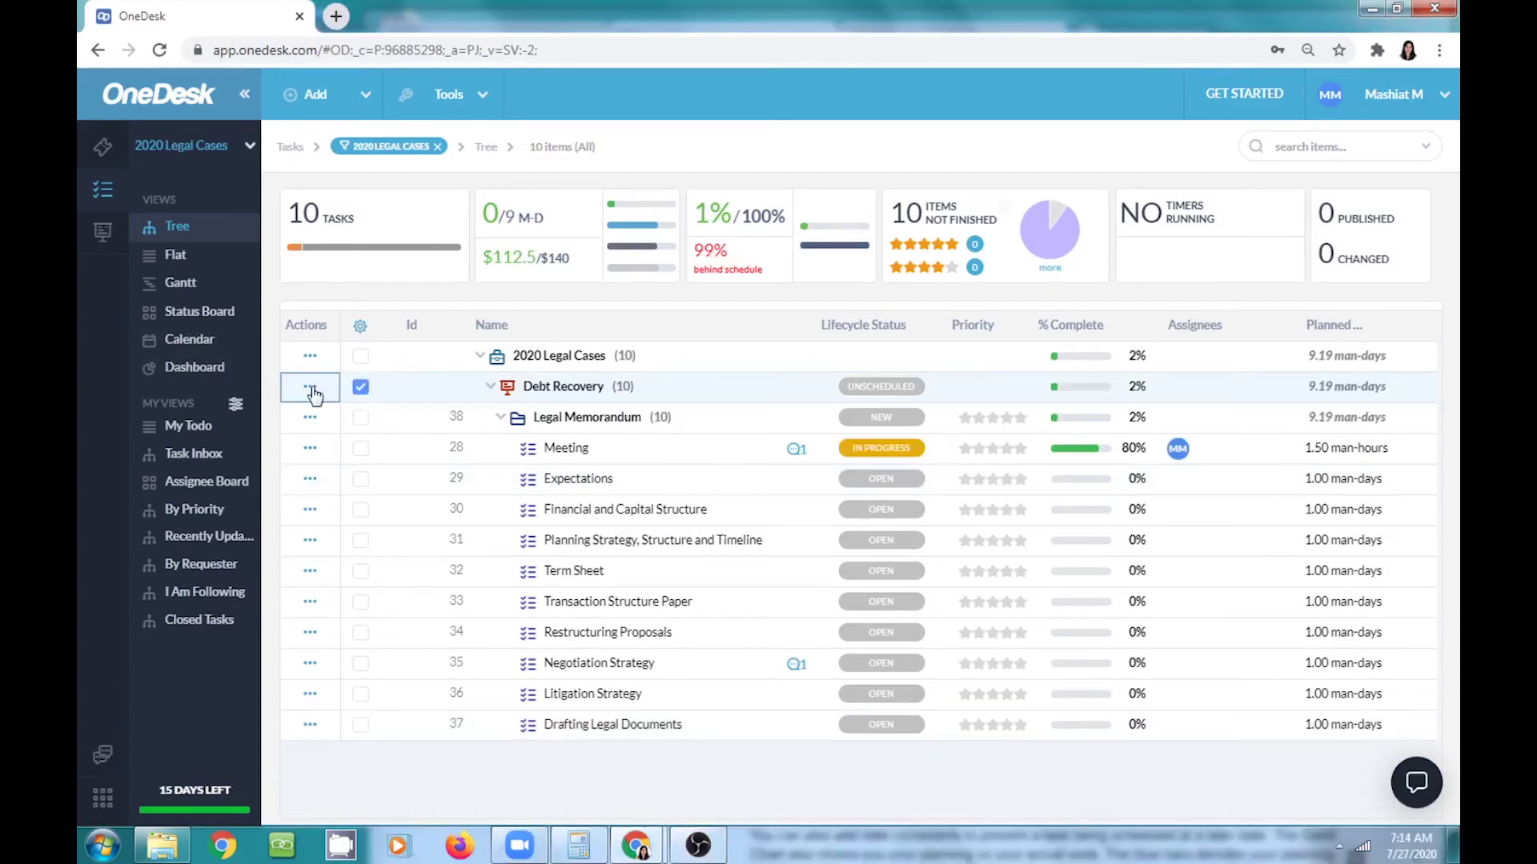
# Clone the Debt Recovery project with all its items and properties.
pyautogui.click(309, 388)
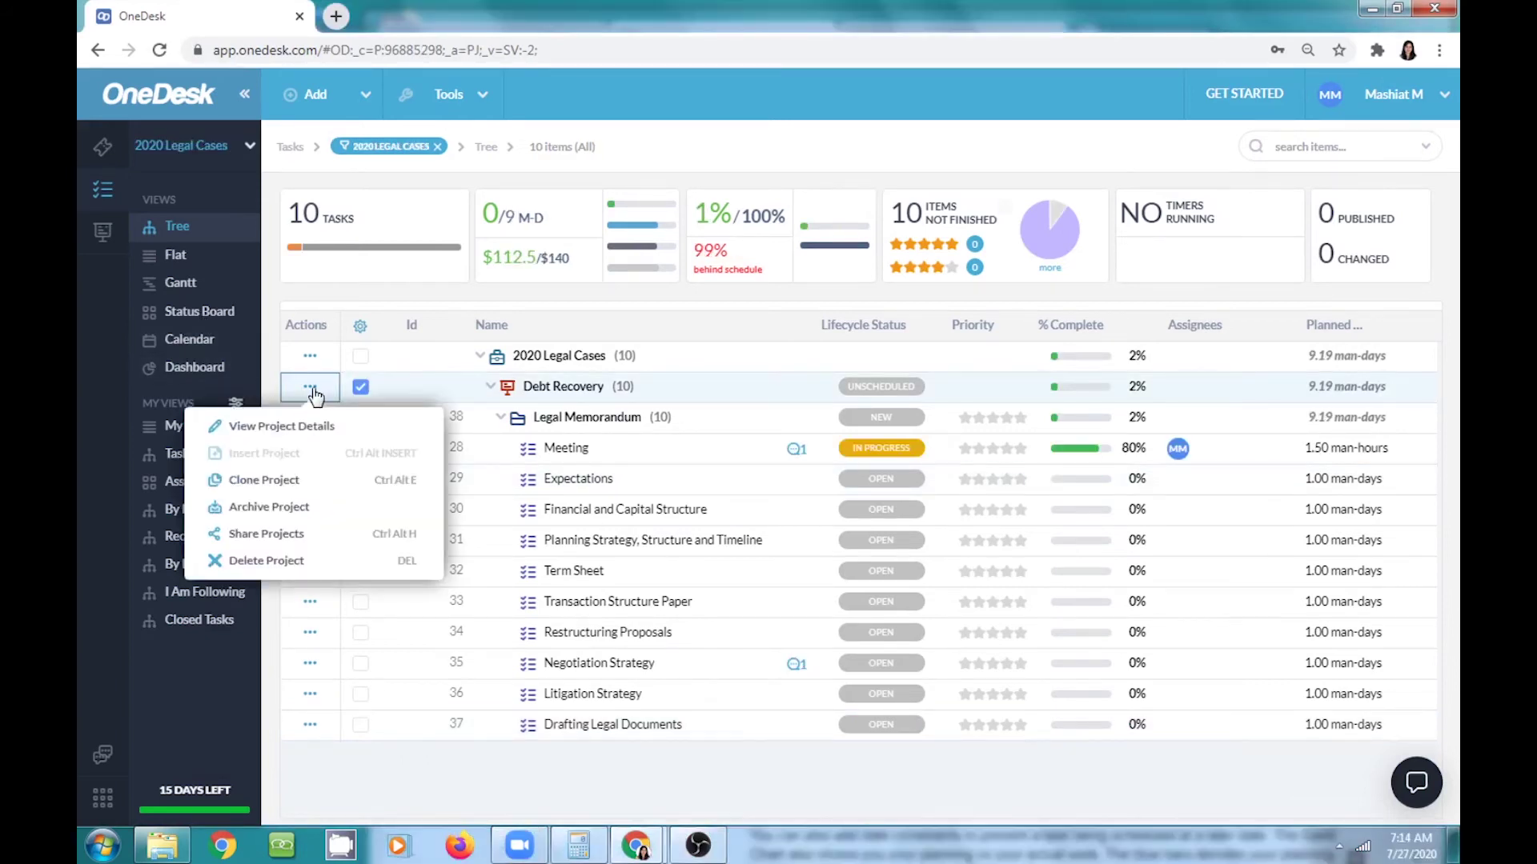
pyautogui.click(307, 482)
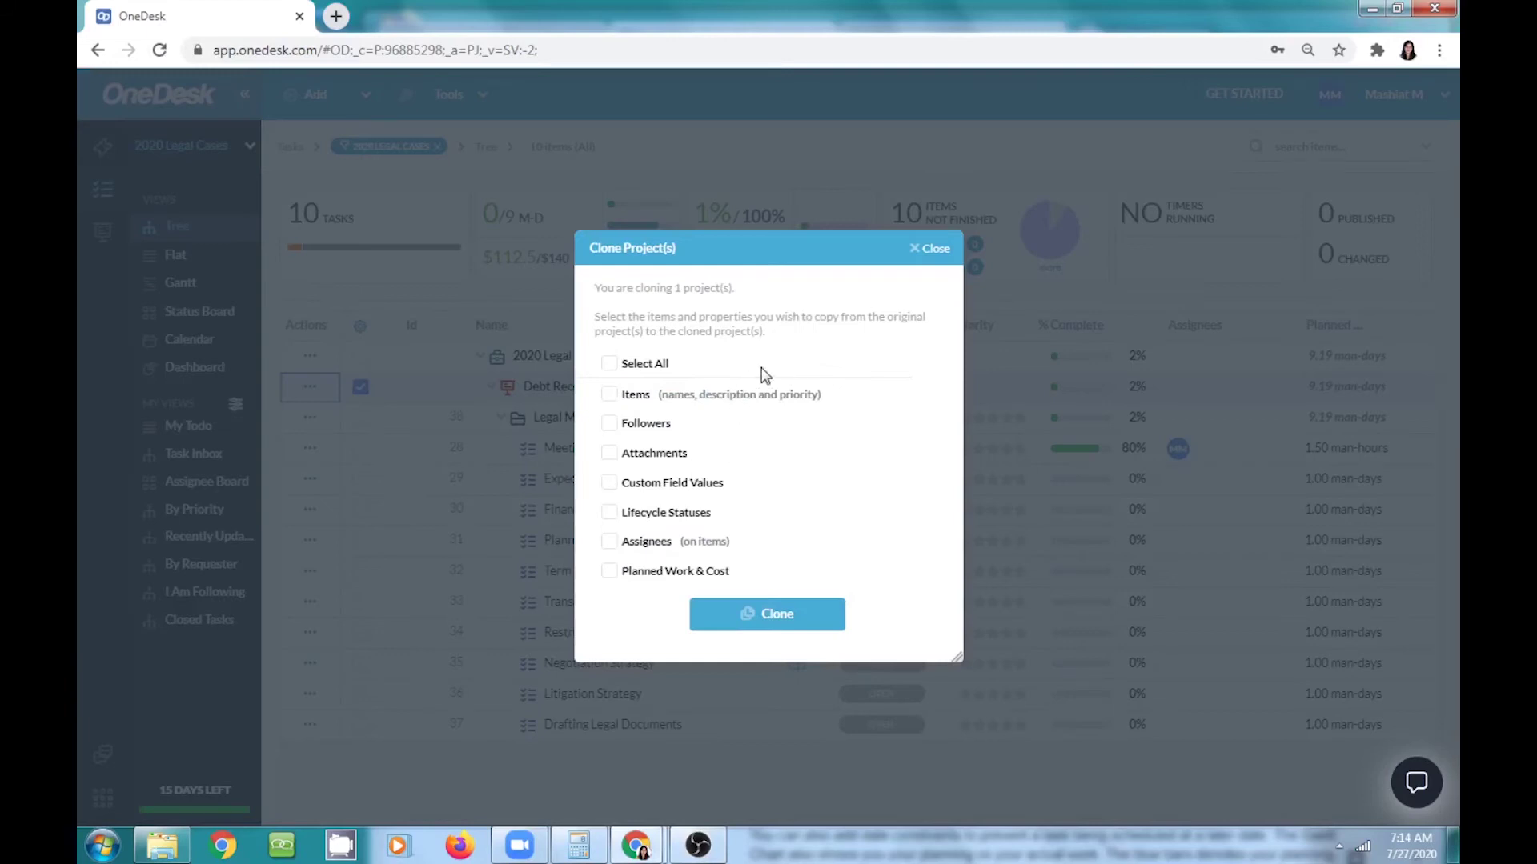
pyautogui.click(612, 370)
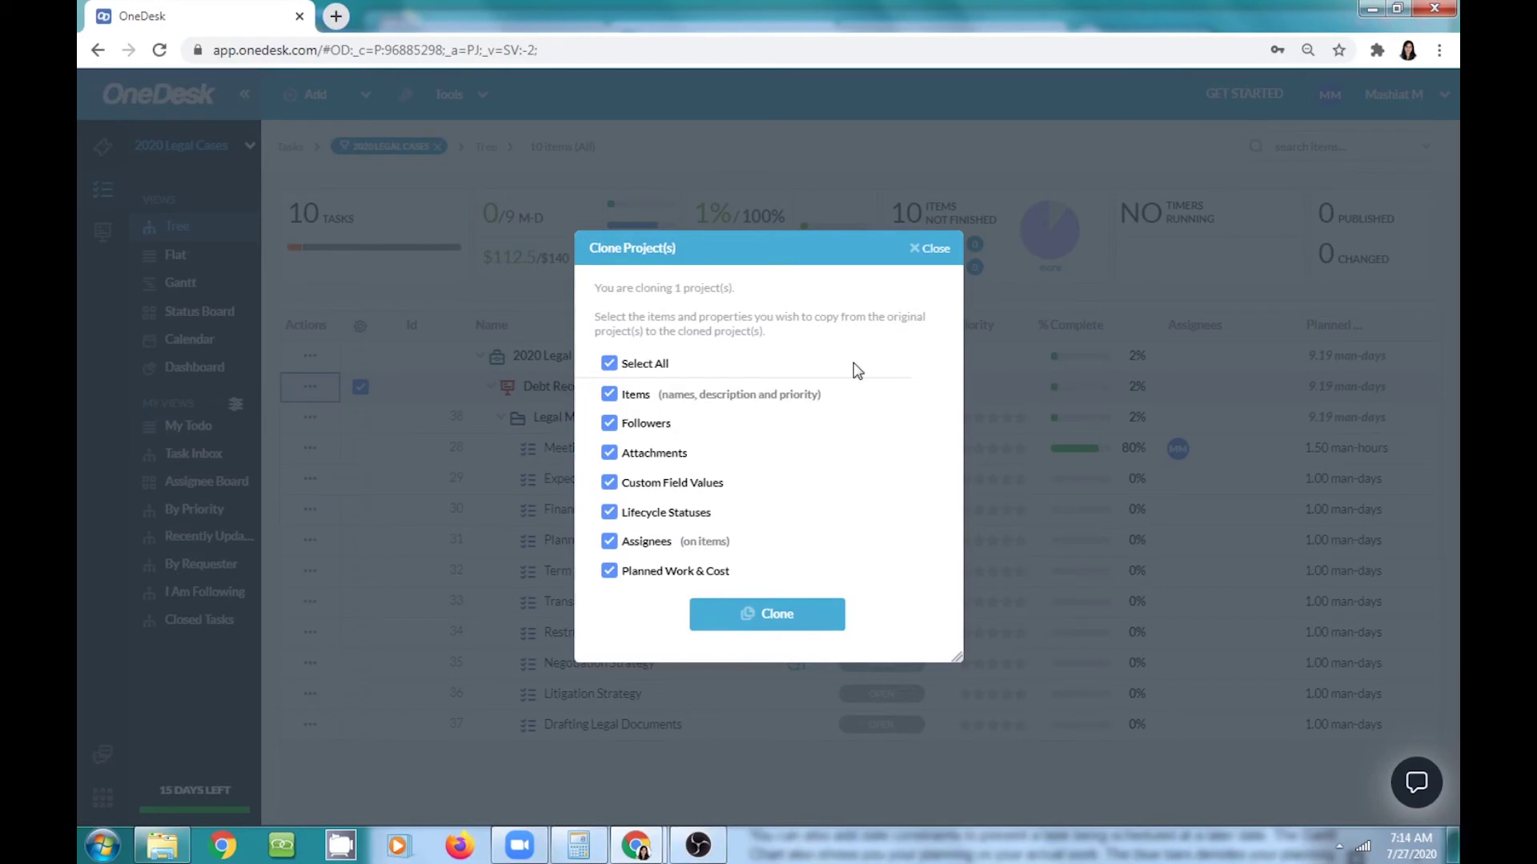
pyautogui.click(767, 614)
pyautogui.scroll(-4, 687, 710)
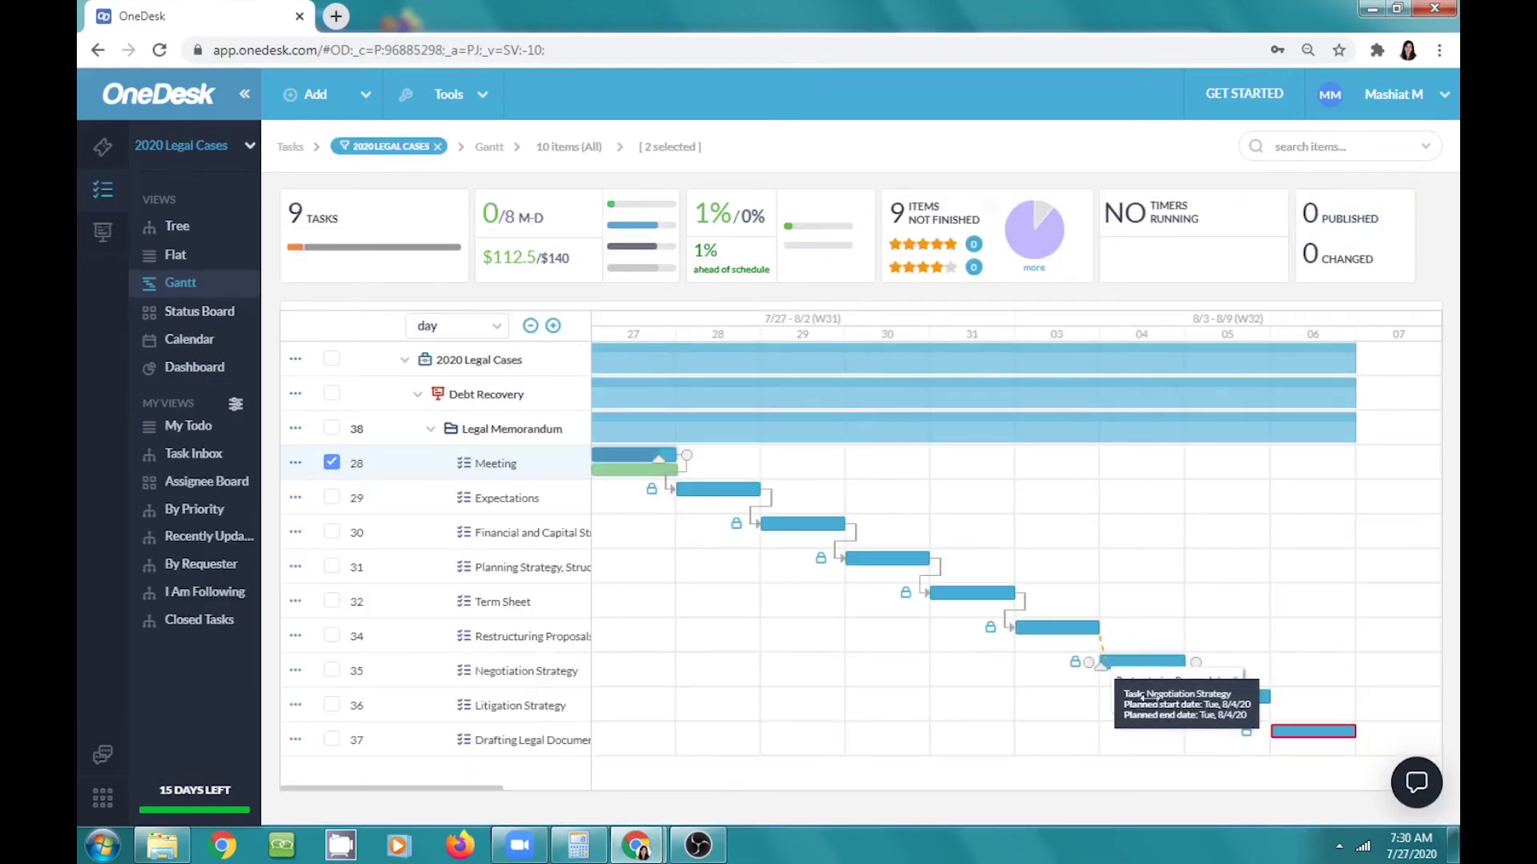
# Link Negotiation Strategy to Litigation Strategy and Litigation Strategy to Drafting Legal Documents in the Gantt chart.
pyautogui.moveTo(1196, 663); pyautogui.dragTo(1193, 701)
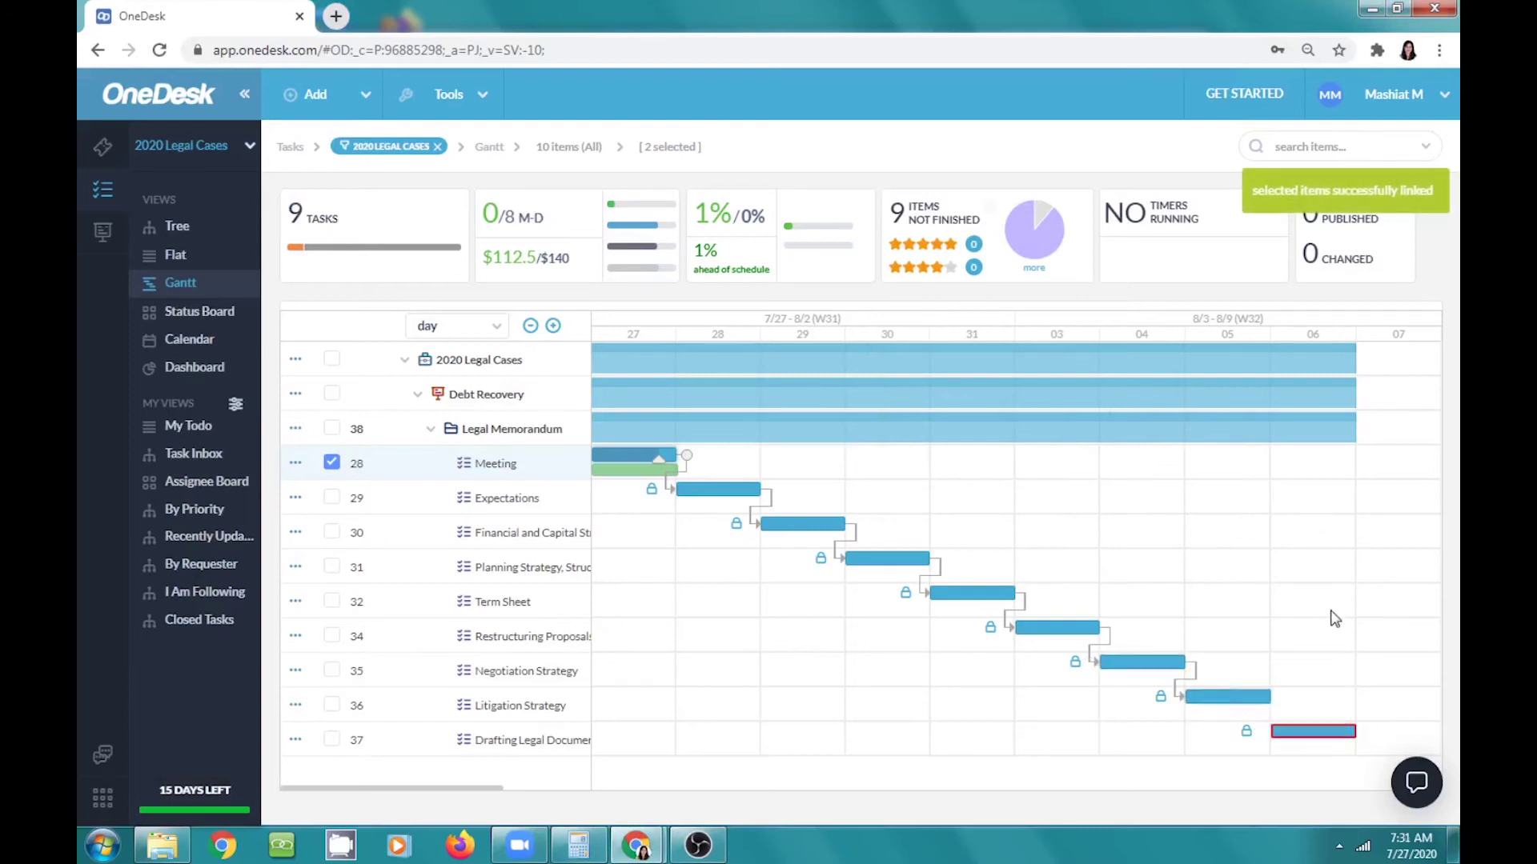
pyautogui.moveTo(1281, 698); pyautogui.dragTo(1261, 731)
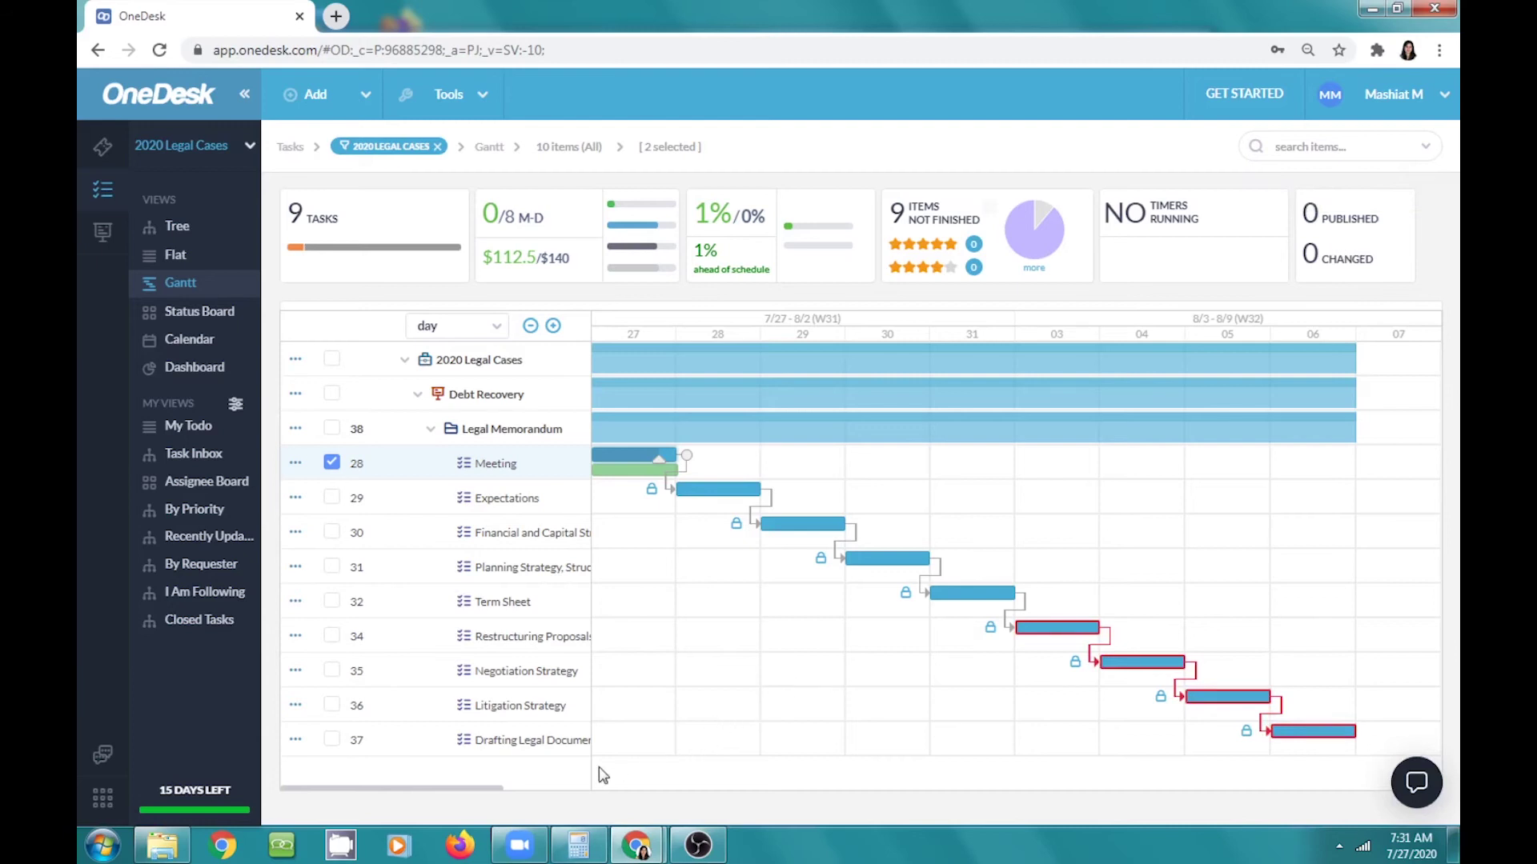
pyautogui.moveTo(1067, 628); pyautogui.dragTo(1298, 735)
pyautogui.click(944, 594)
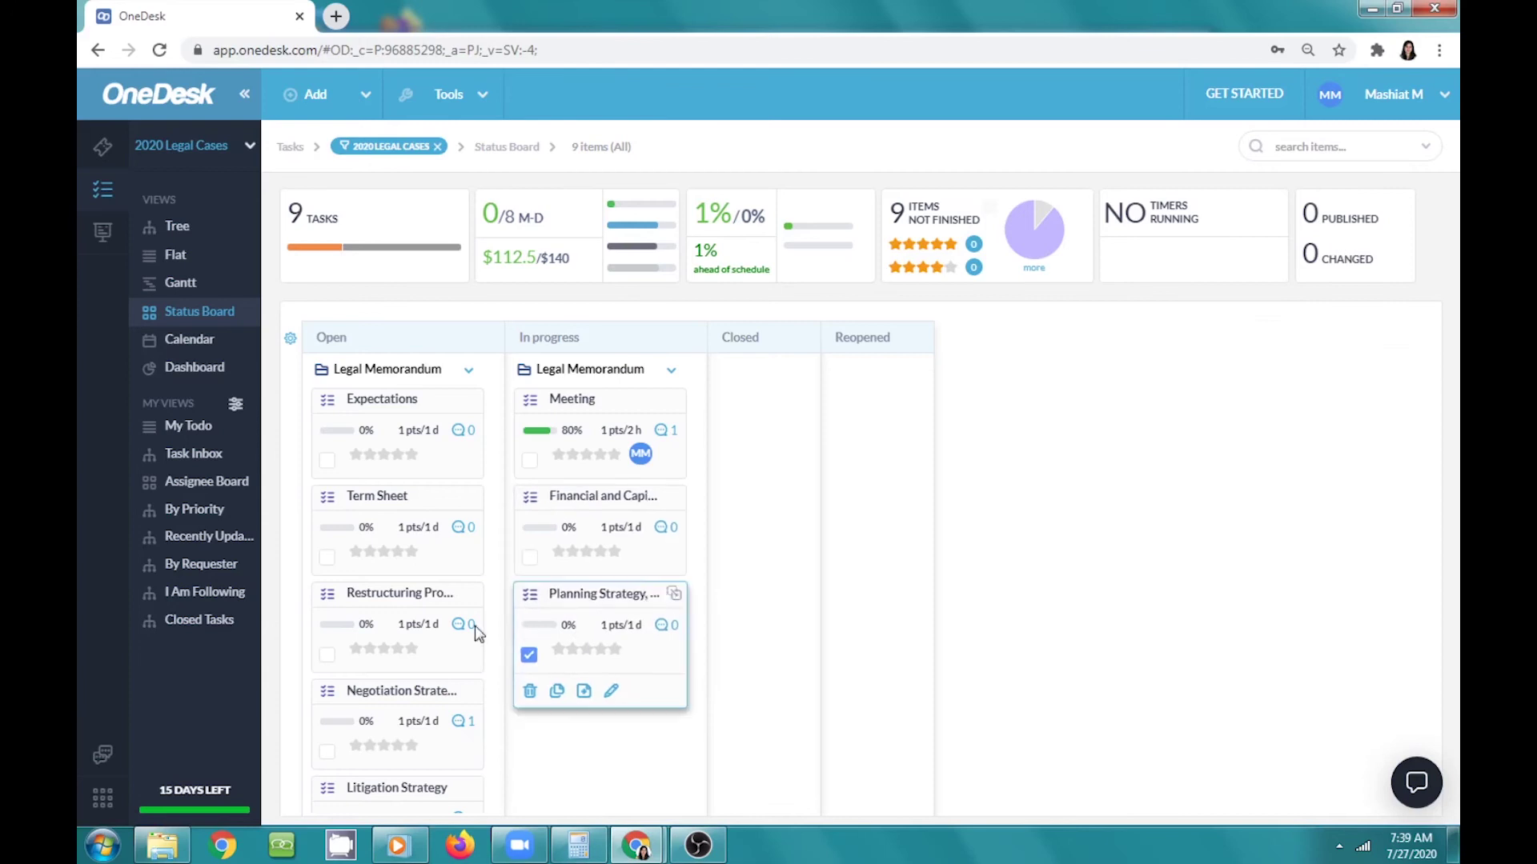
# Move the Expectations card to In progress, and the Planning Strategy and Financial and Capital Structure cards to Closed on the status board.
pyautogui.click(389, 593)
pyautogui.click(388, 497)
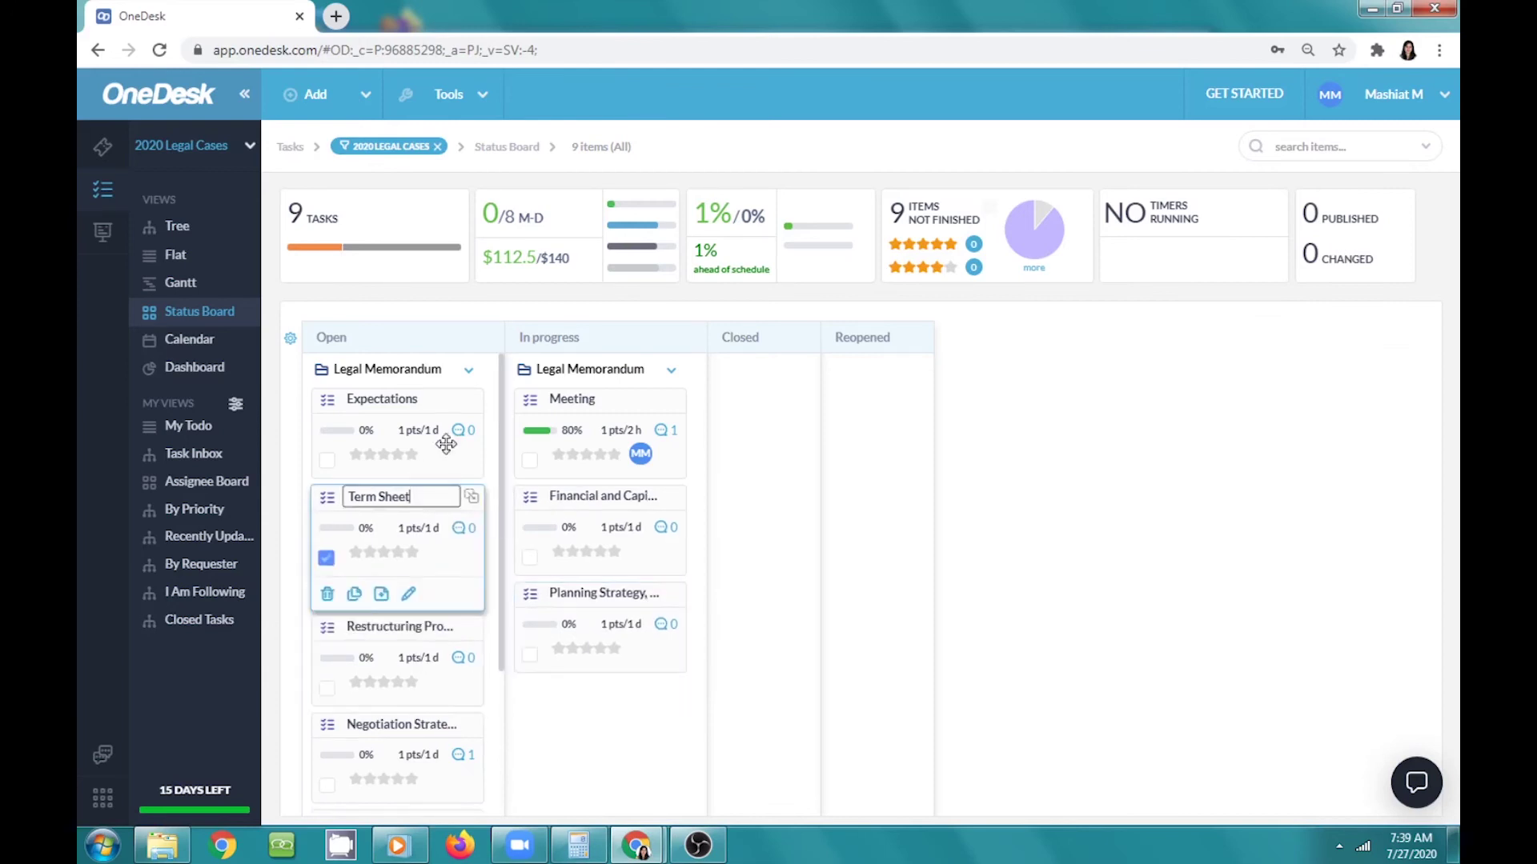
pyautogui.moveTo(472, 473); pyautogui.dragTo(598, 456)
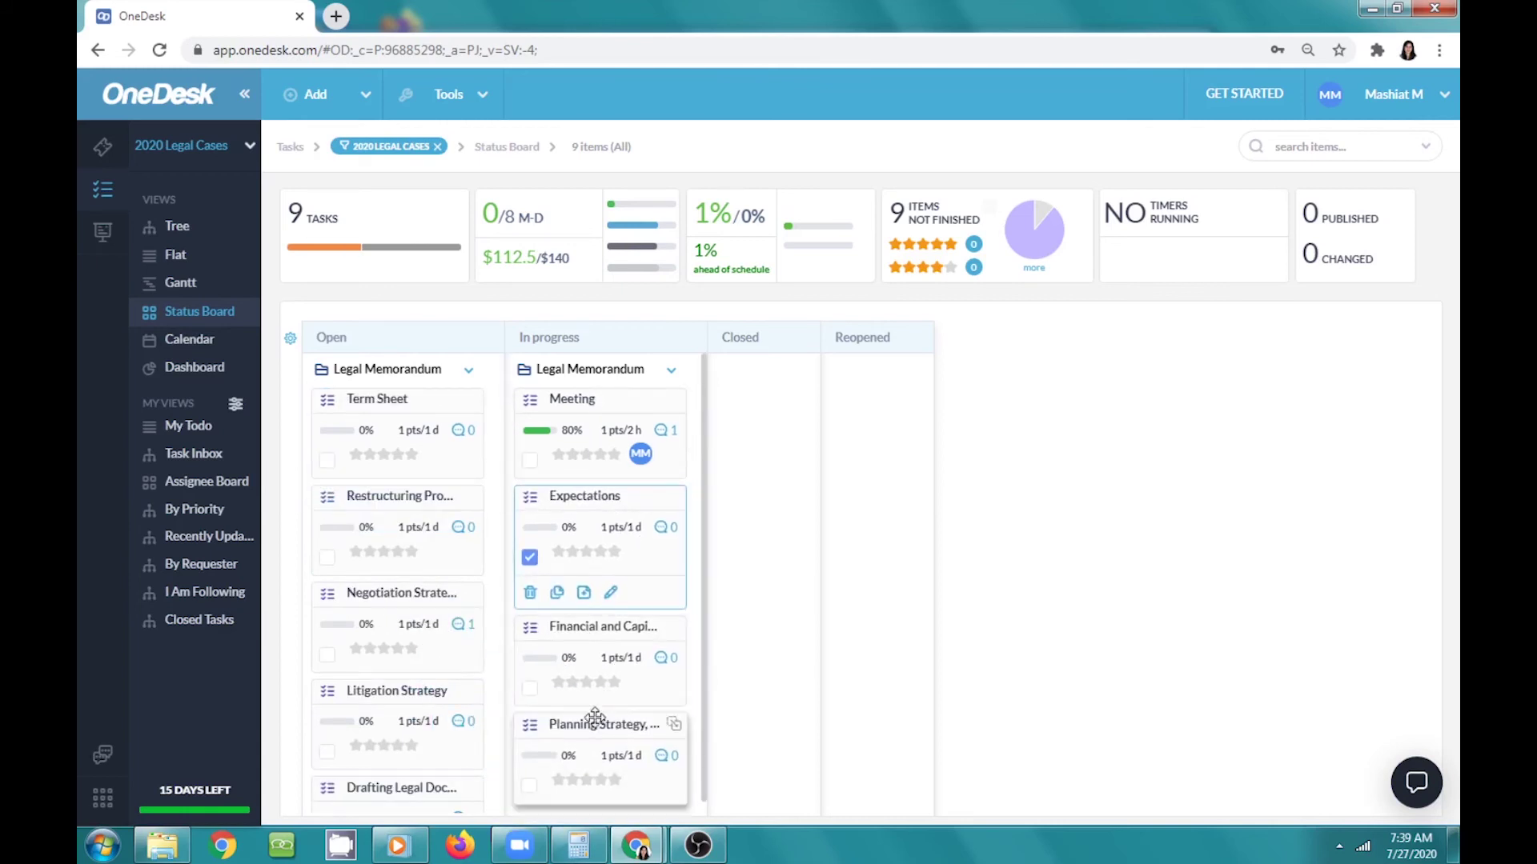
pyautogui.moveTo(652, 793); pyautogui.dragTo(783, 400)
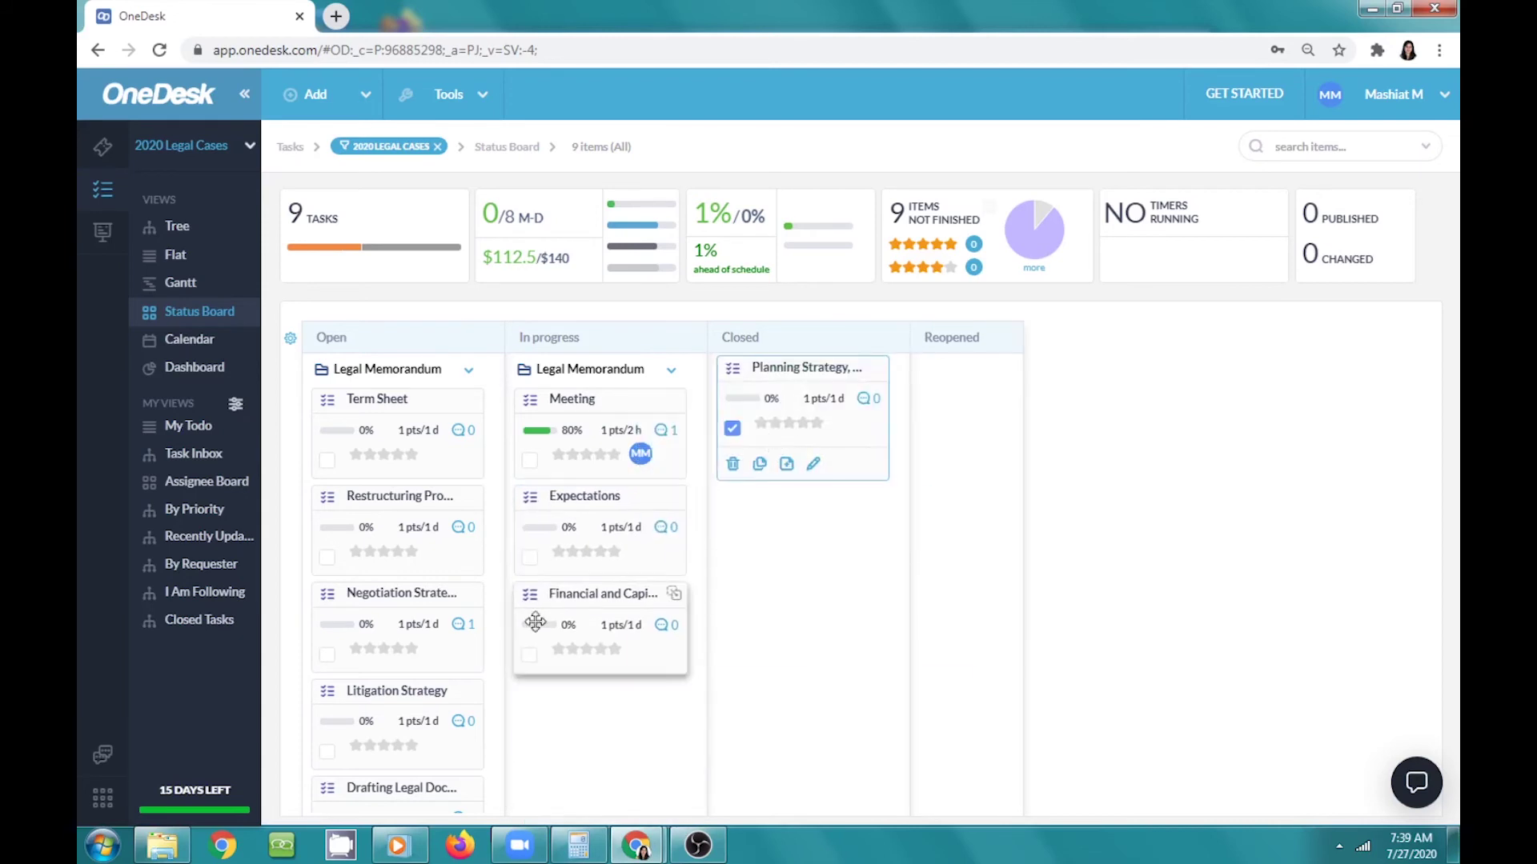
pyautogui.moveTo(542, 590); pyautogui.dragTo(738, 496)
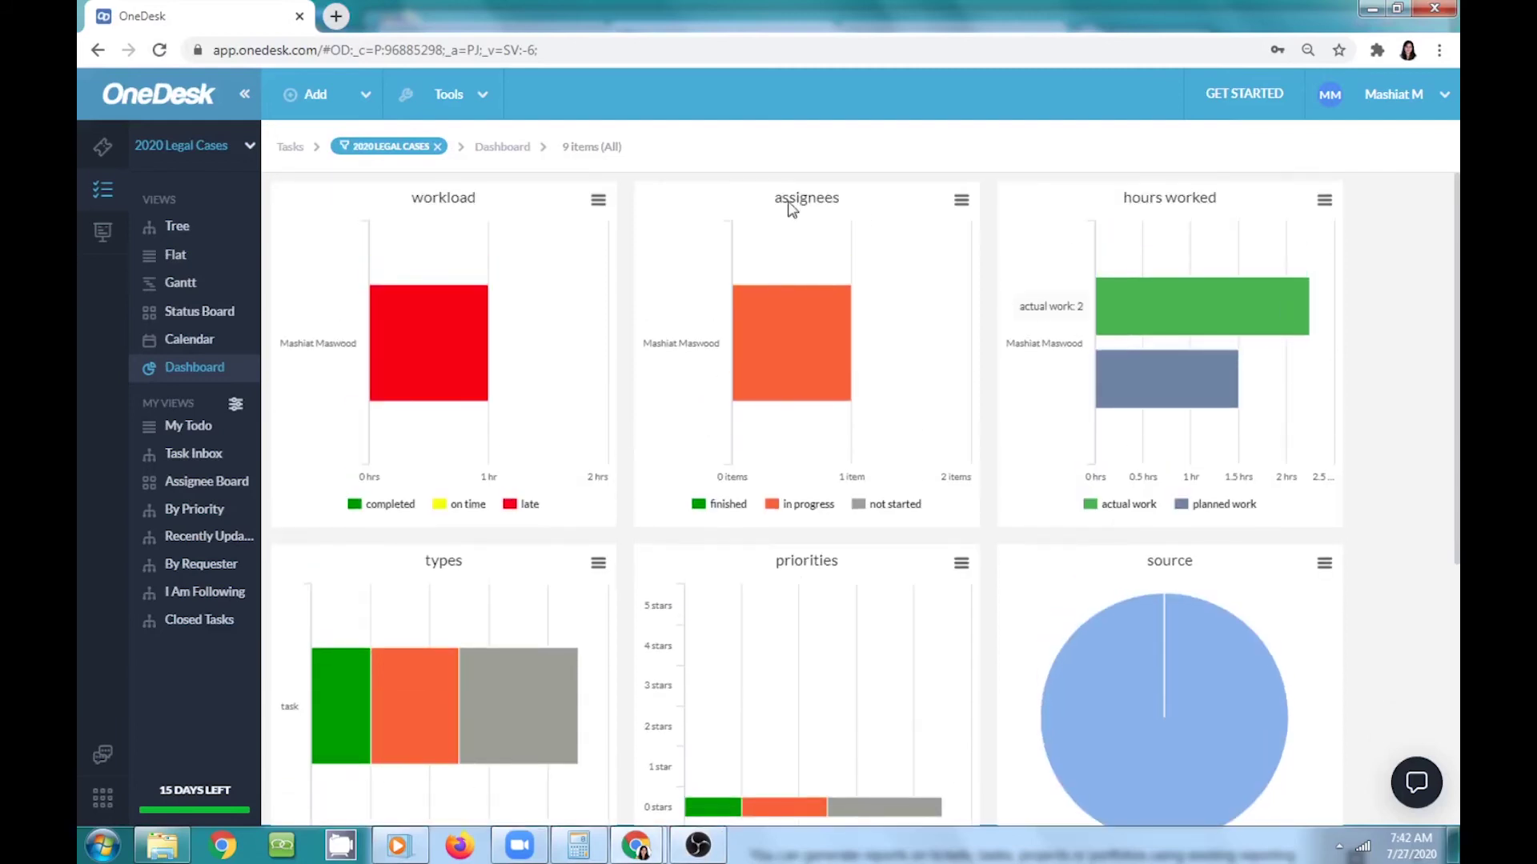
# Open the workload chart's options on the dashboard, and select the Drafting Legal Documents task in the flat list.
pyautogui.click(598, 200)
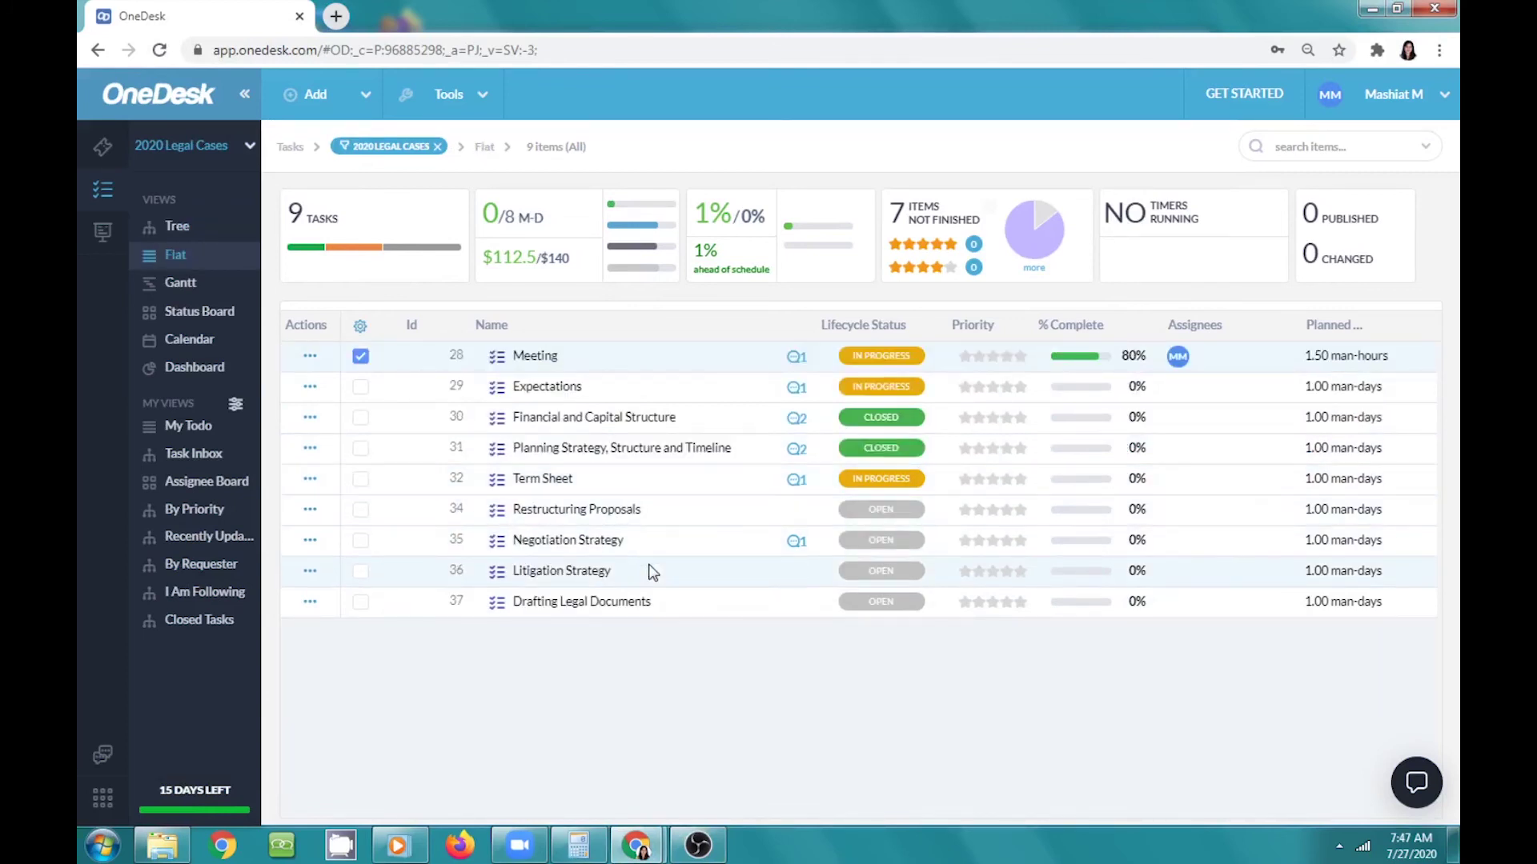
pyautogui.click(661, 604)
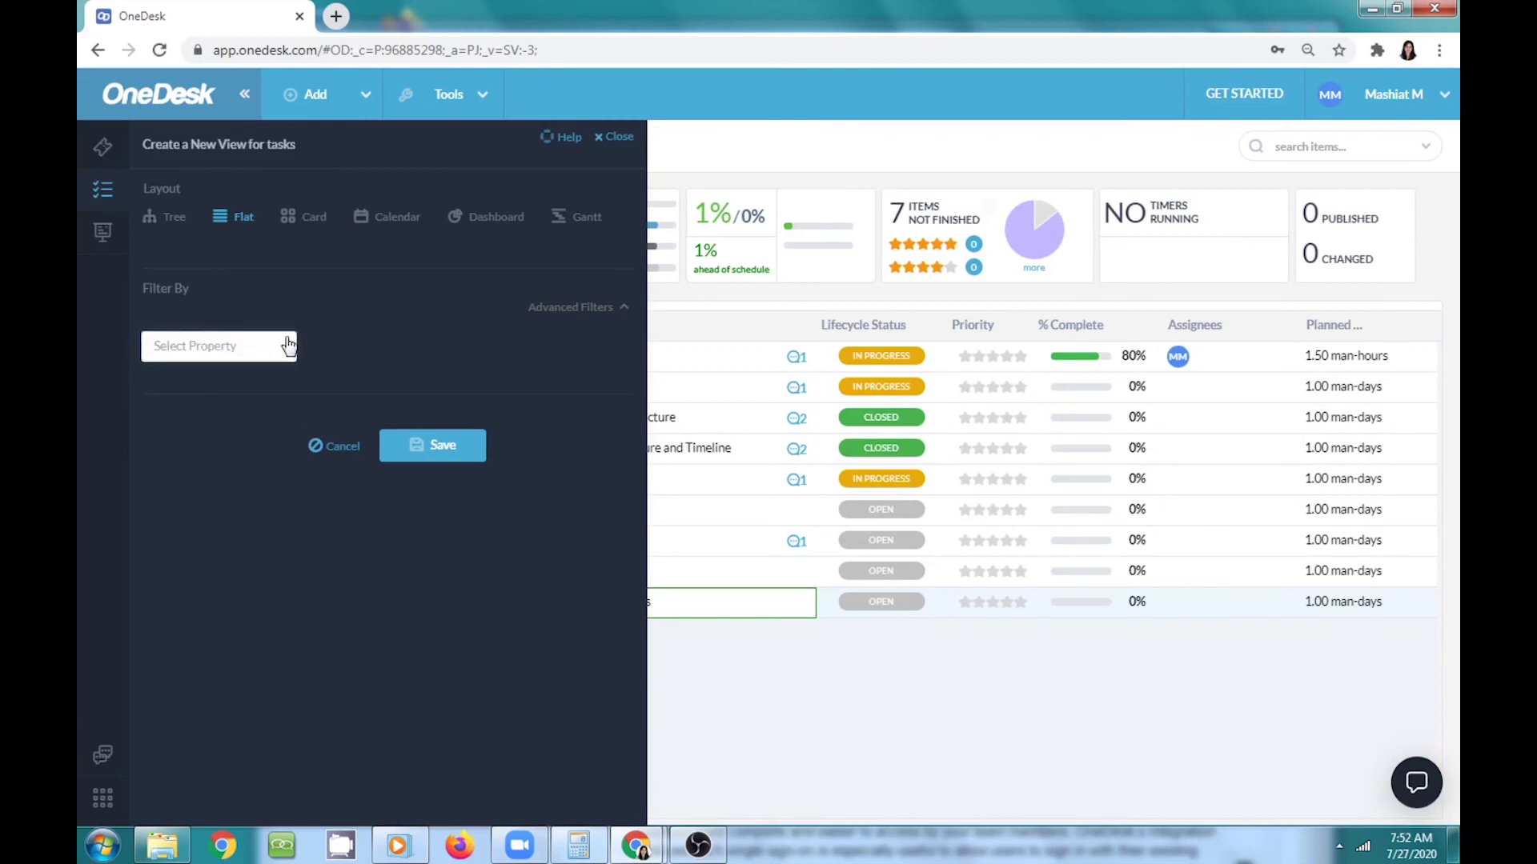
# Filter the new flat task view by priority is more than 3 stars.
pyautogui.click(289, 344)
pyautogui.click(257, 413)
pyautogui.click(535, 348)
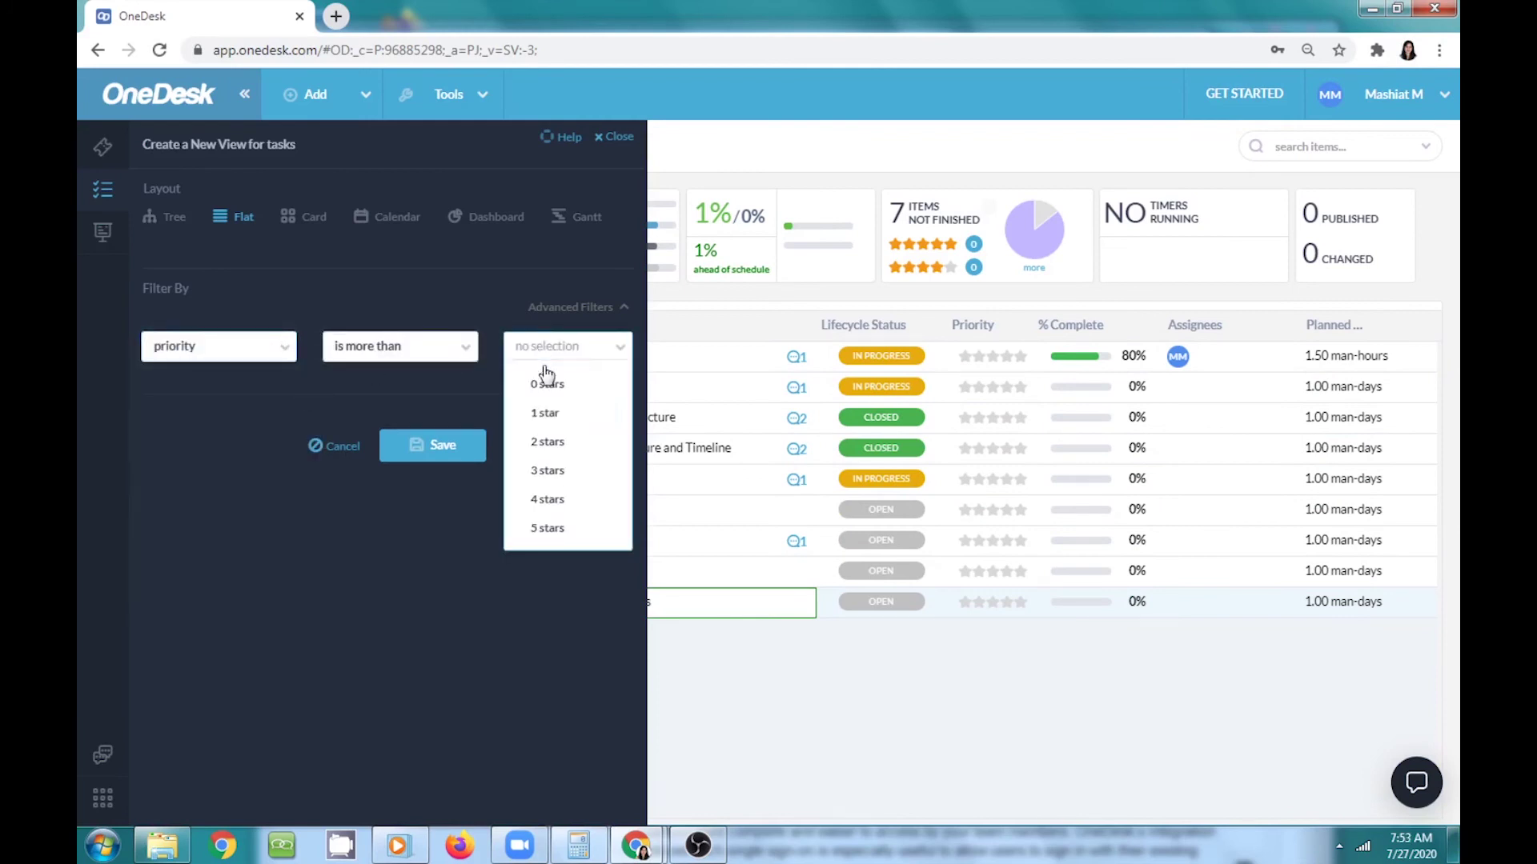
pyautogui.click(552, 472)
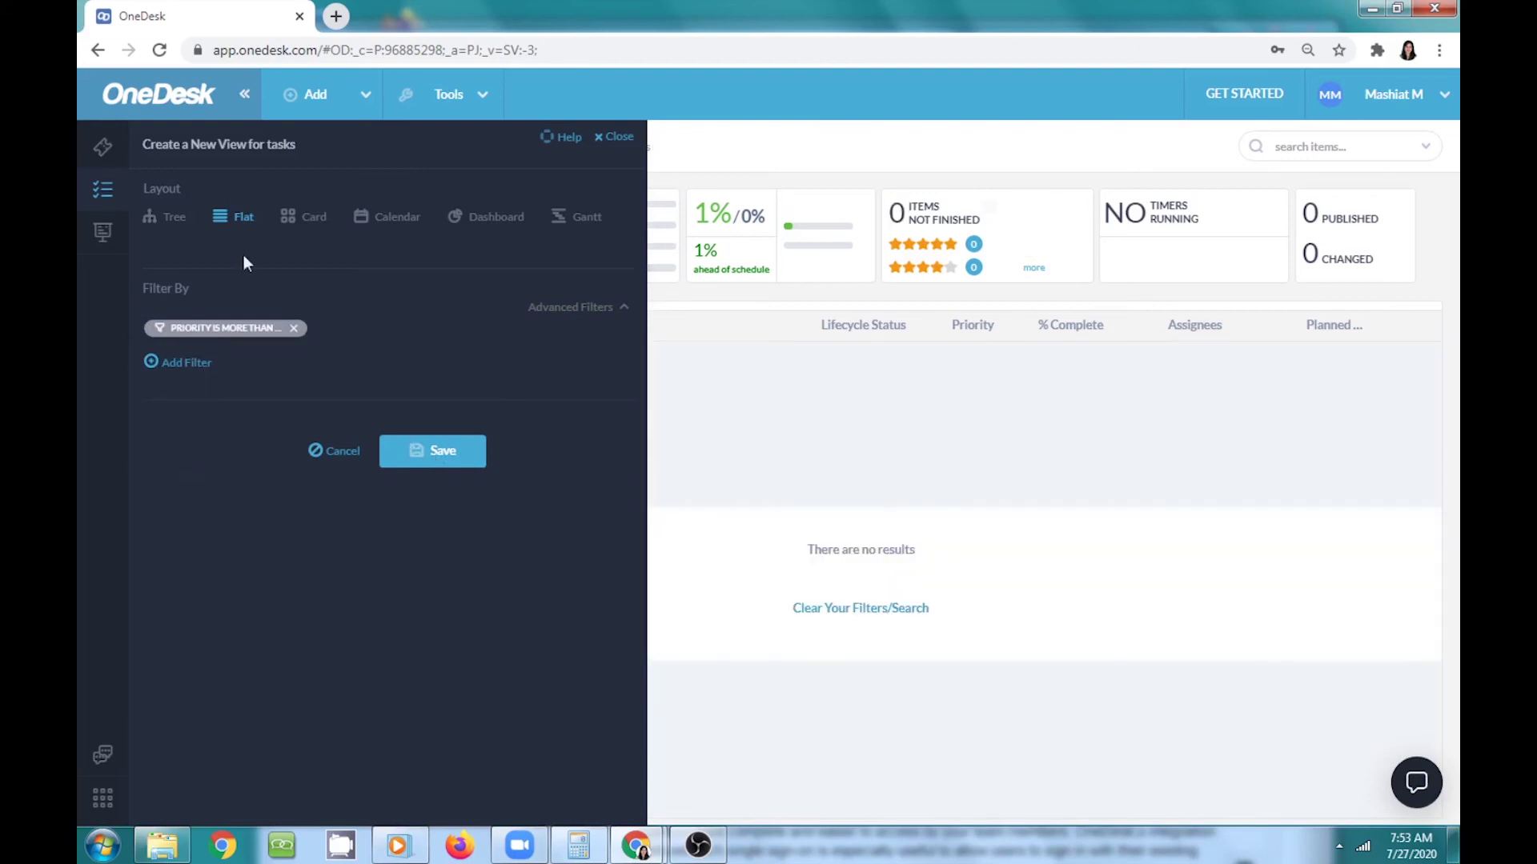
# Switch the new task view to the Tree layout and add a grouping by assignee(s).
pyautogui.click(172, 226)
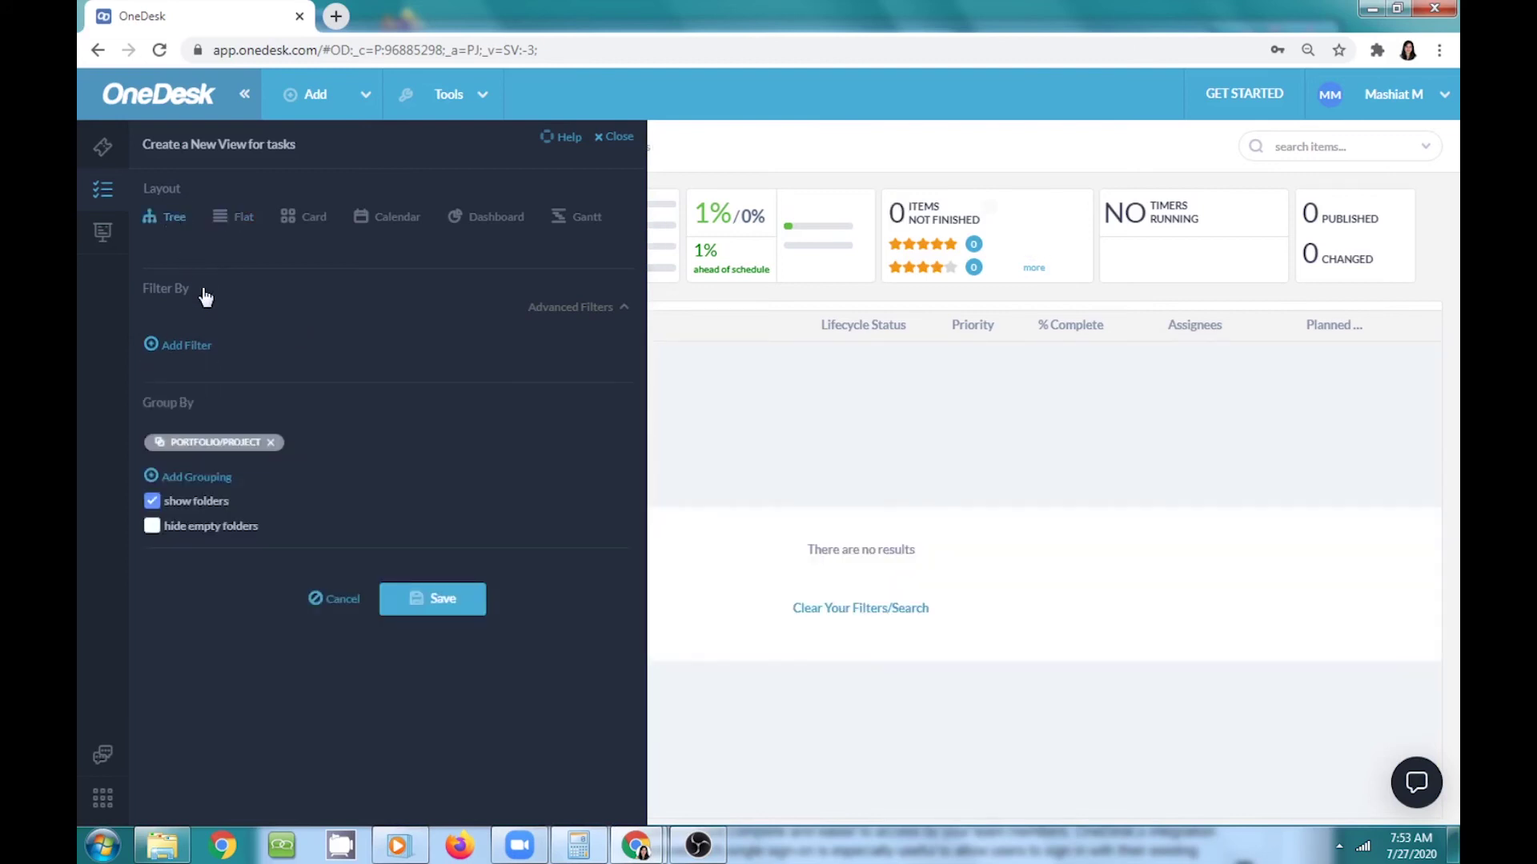
pyautogui.click(195, 480)
pyautogui.click(274, 480)
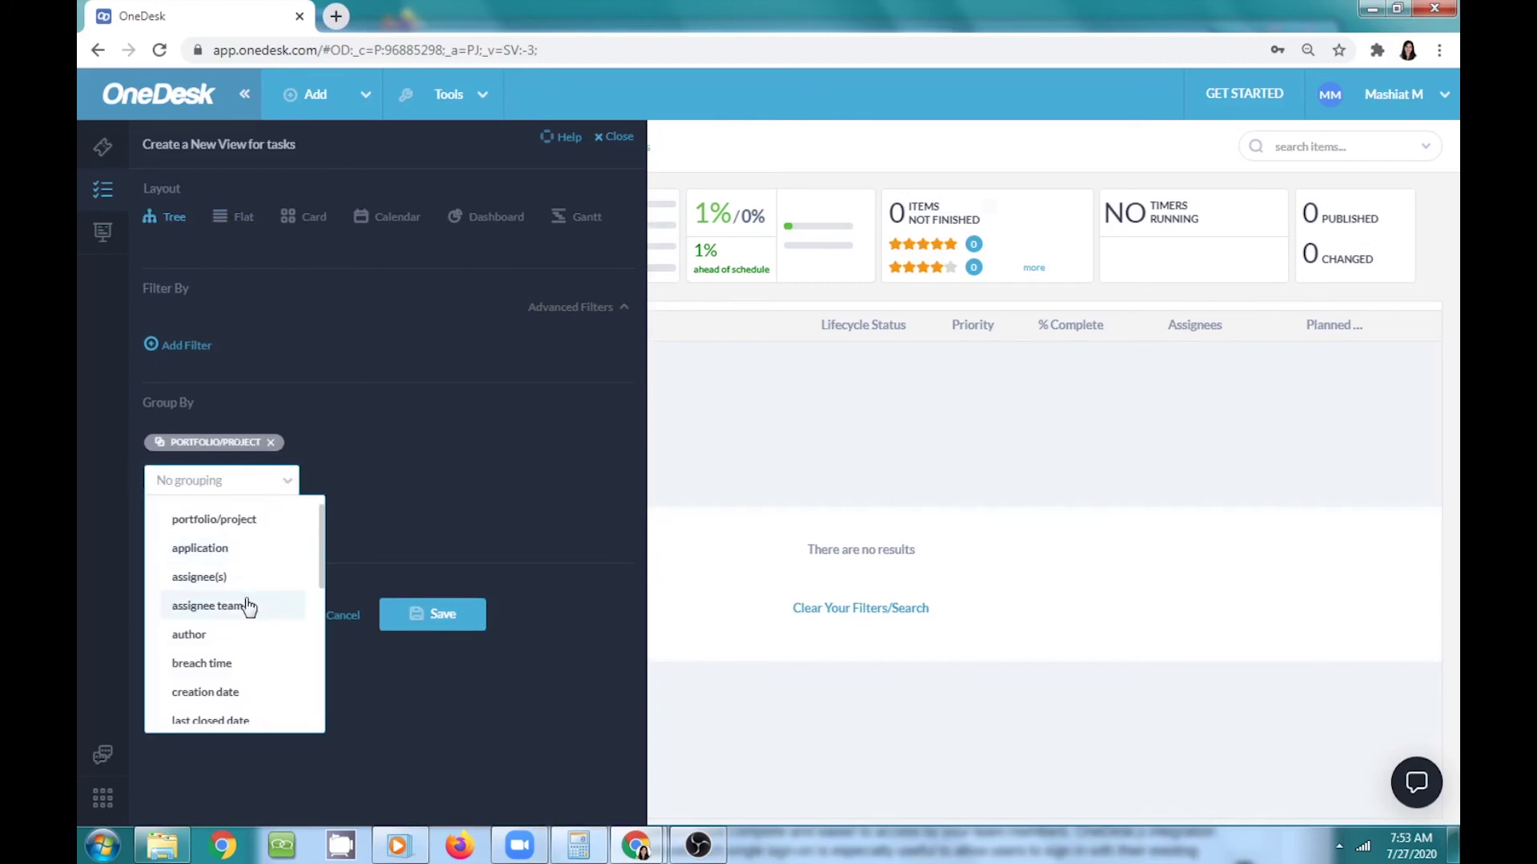
pyautogui.click(244, 577)
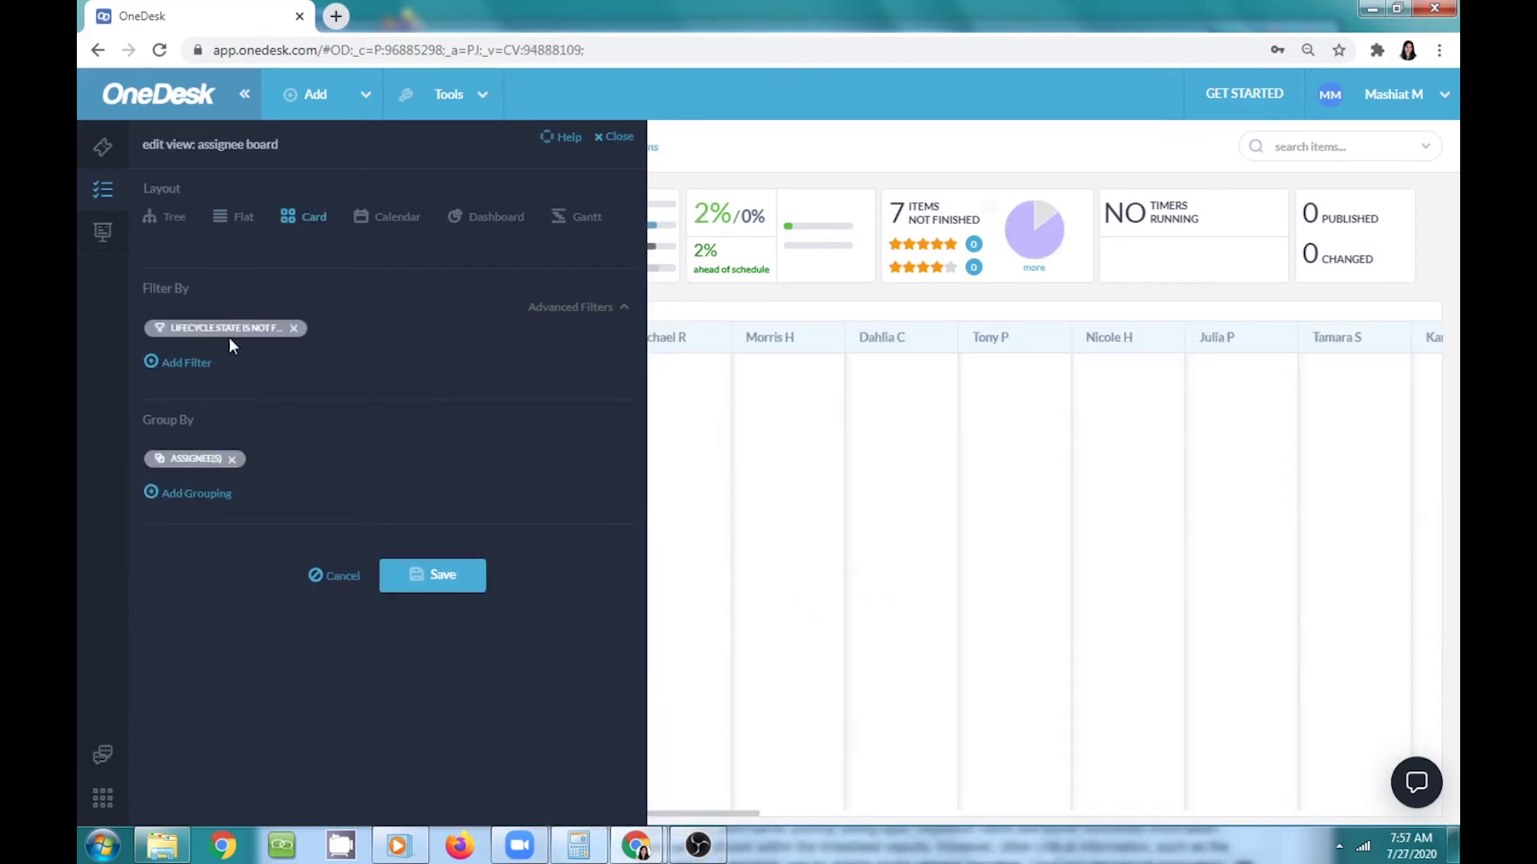
# Open the assignee board's lifecycle state filter and examine the values it offers.
pyautogui.click(229, 329)
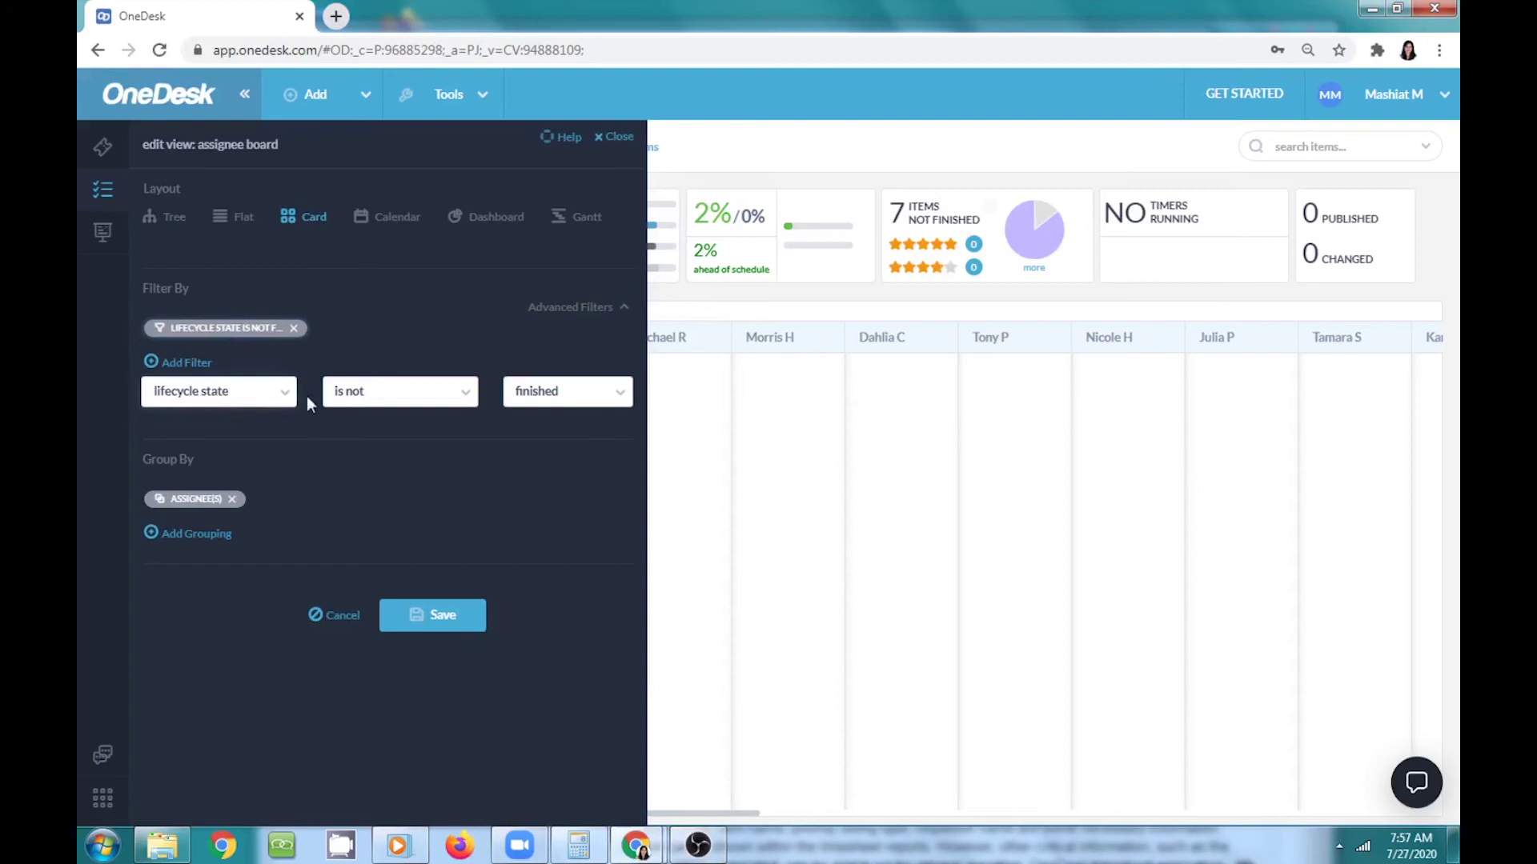
pyautogui.click(583, 392)
pyautogui.click(611, 489)
pyautogui.click(610, 489)
pyautogui.click(485, 488)
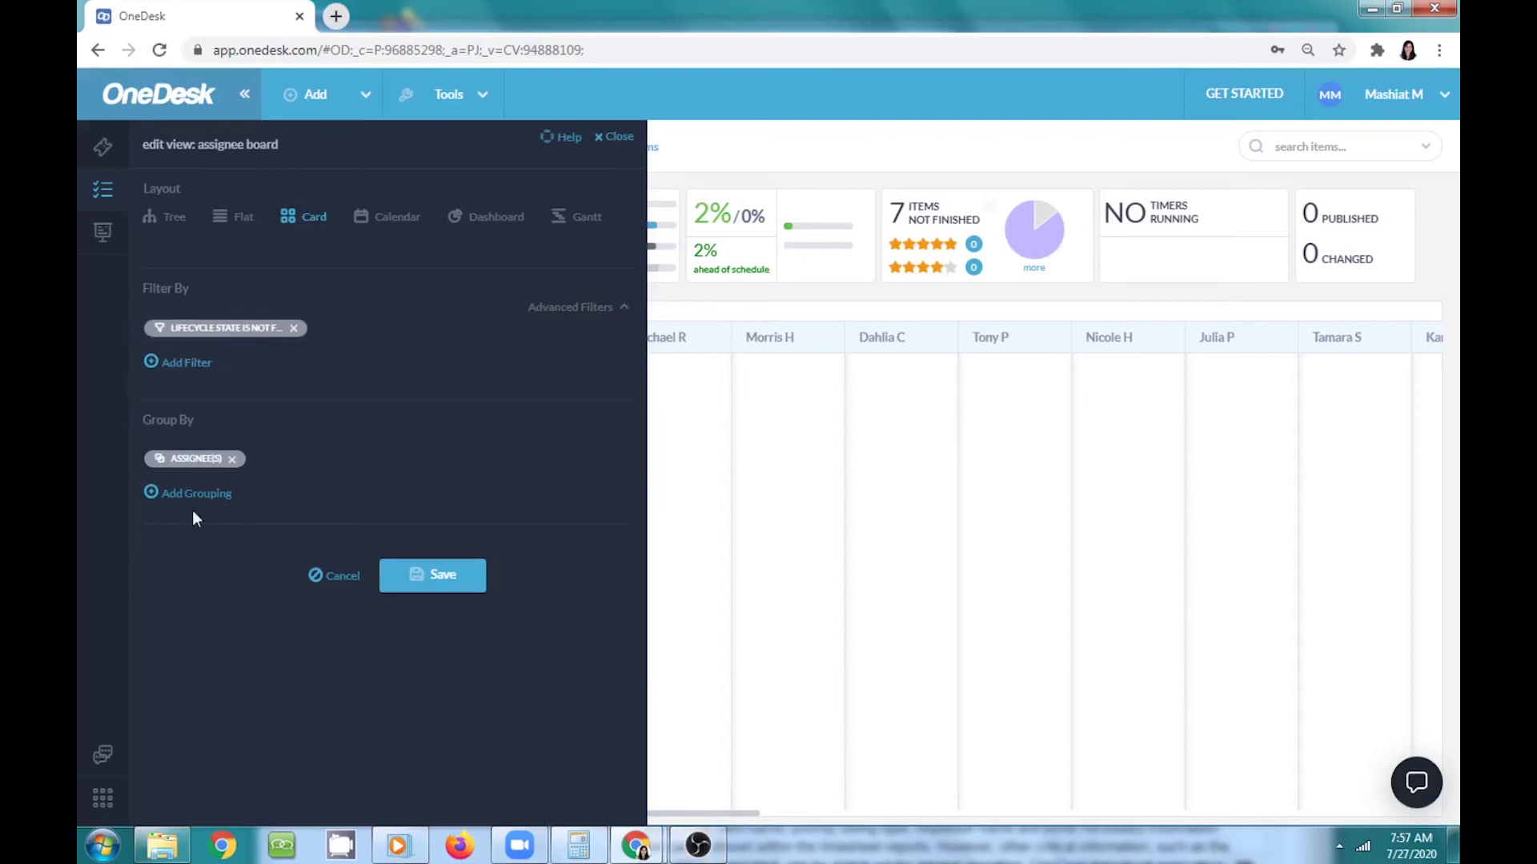
# Save the assignee board view and assign Term Sheet, Restructuring Proposals, Negotiation Strategy and Litigation Strategy to team members by moving their cards into the assignee columns.
pyautogui.click(192, 459)
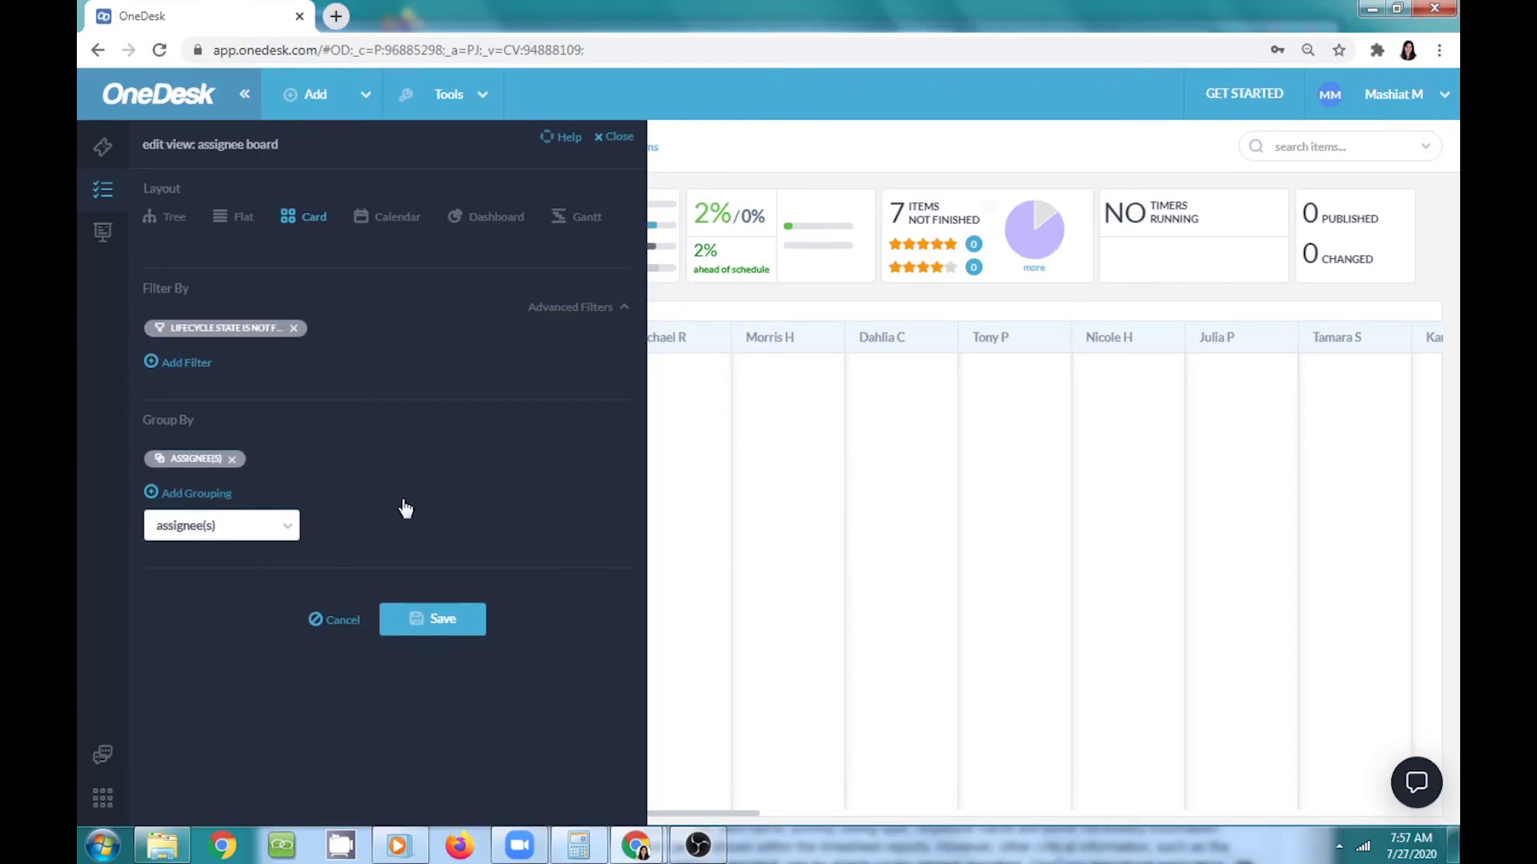
pyautogui.click(517, 616)
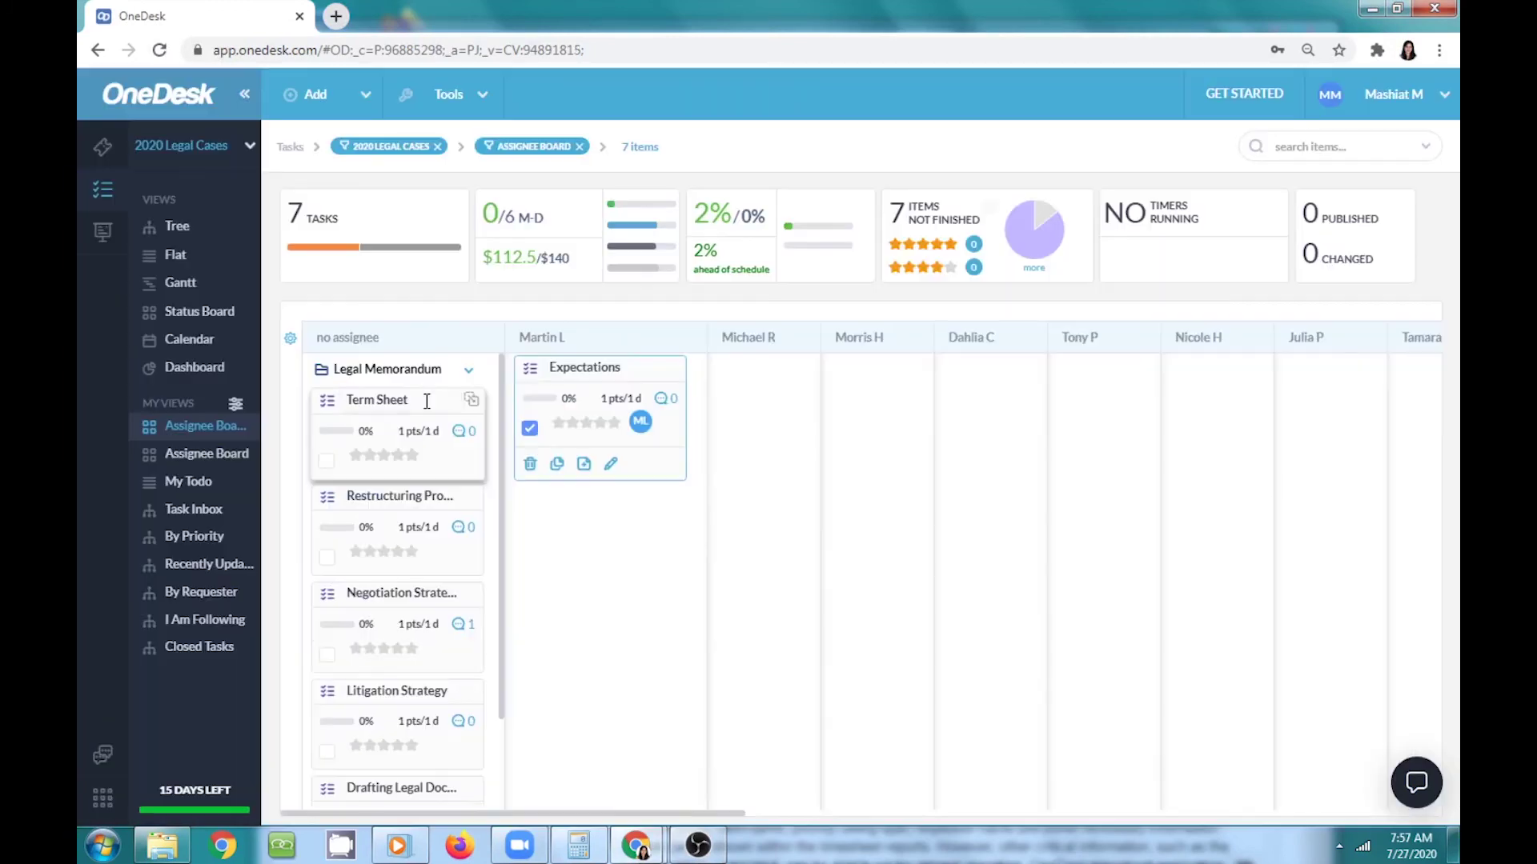
pyautogui.moveTo(437, 388); pyautogui.dragTo(780, 401)
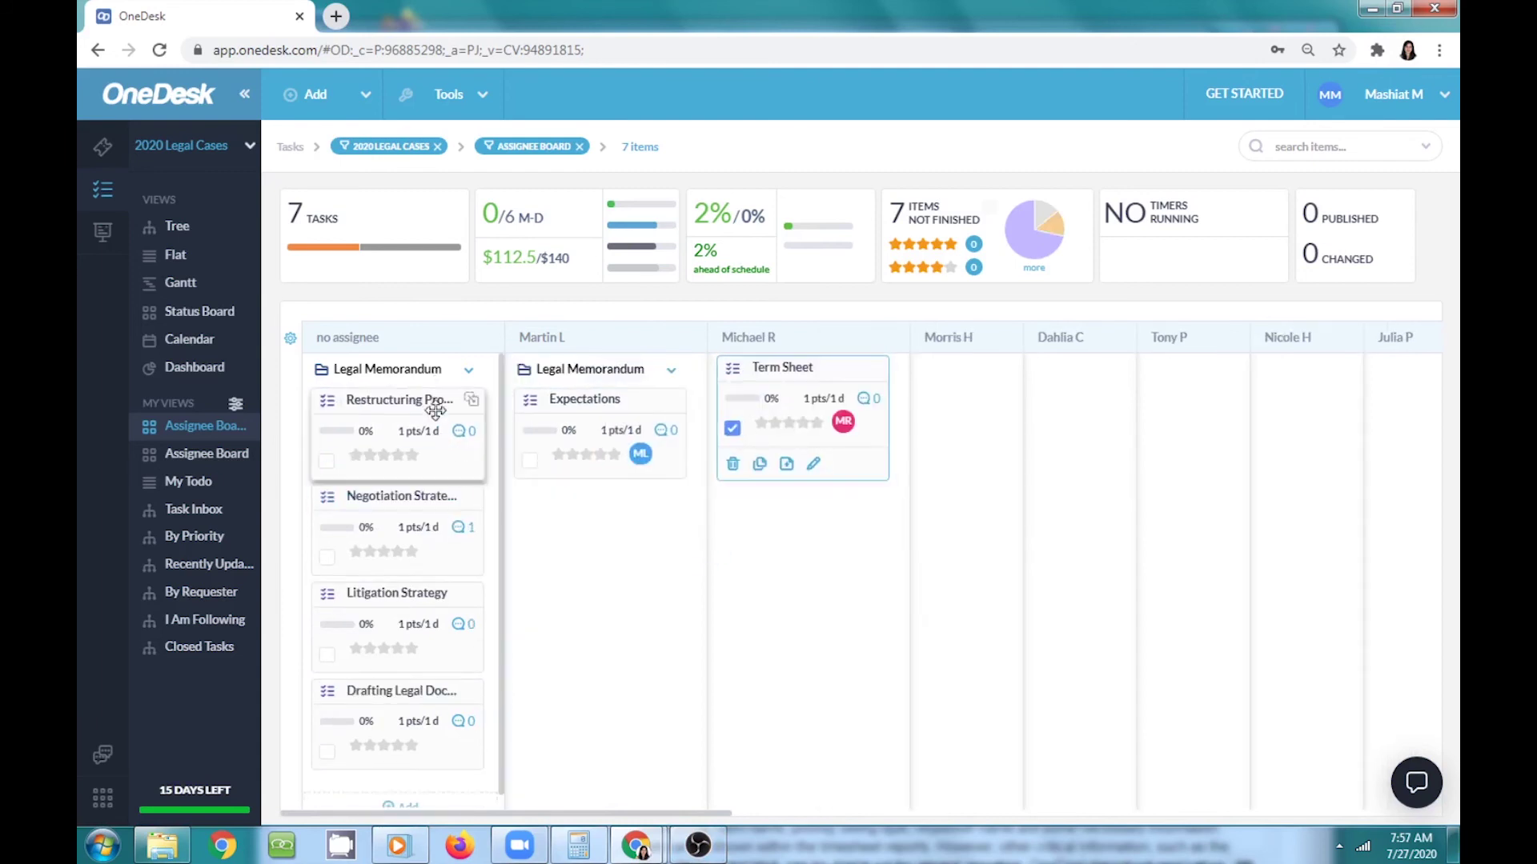
pyautogui.click(453, 392)
pyautogui.moveTo(453, 392); pyautogui.dragTo(990, 408)
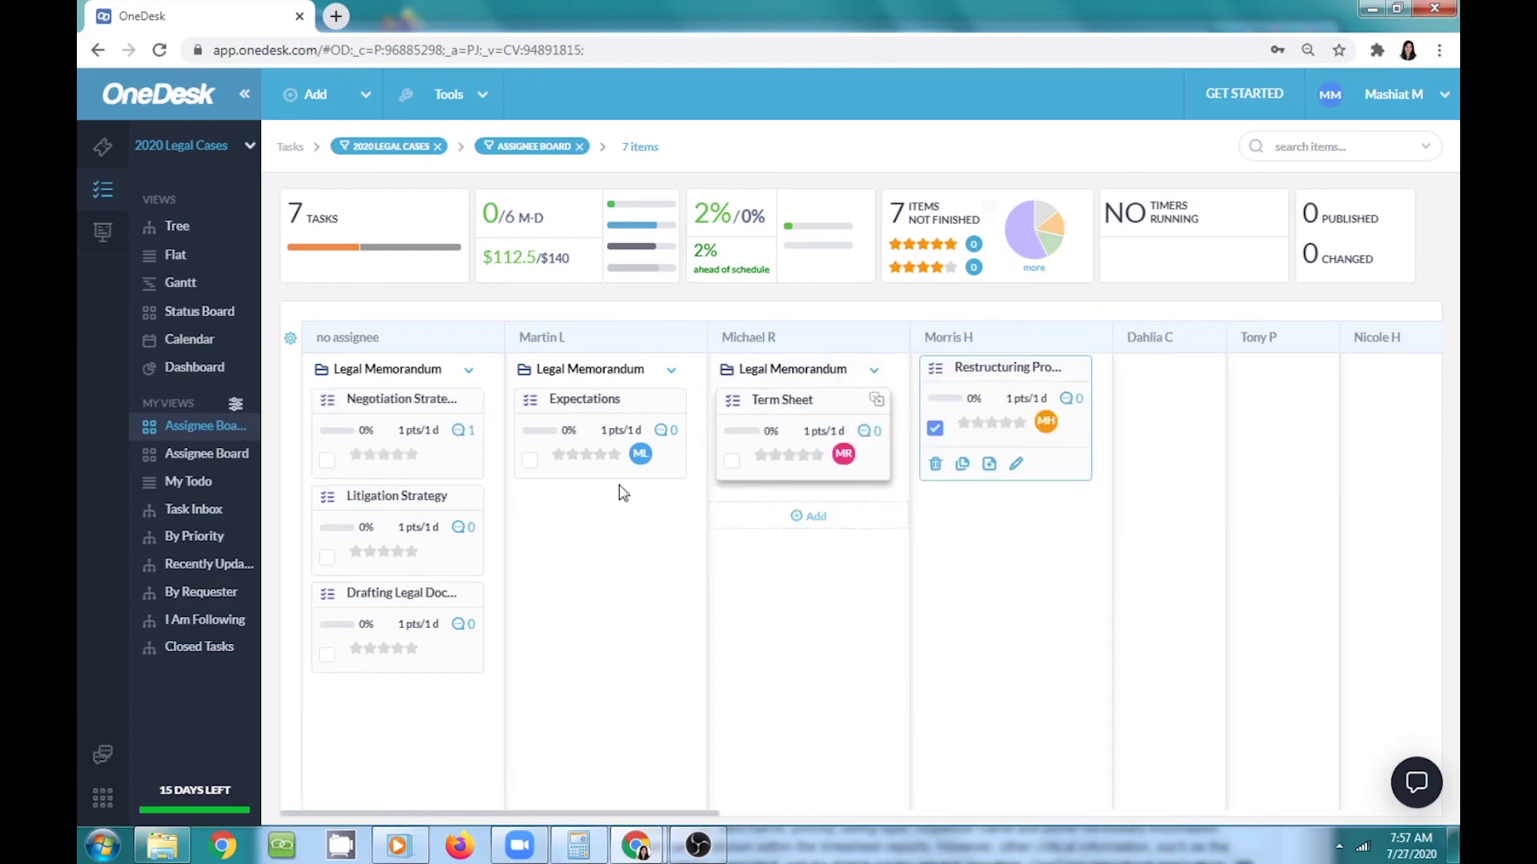
pyautogui.click(426, 406)
pyautogui.moveTo(470, 397); pyautogui.dragTo(1187, 421)
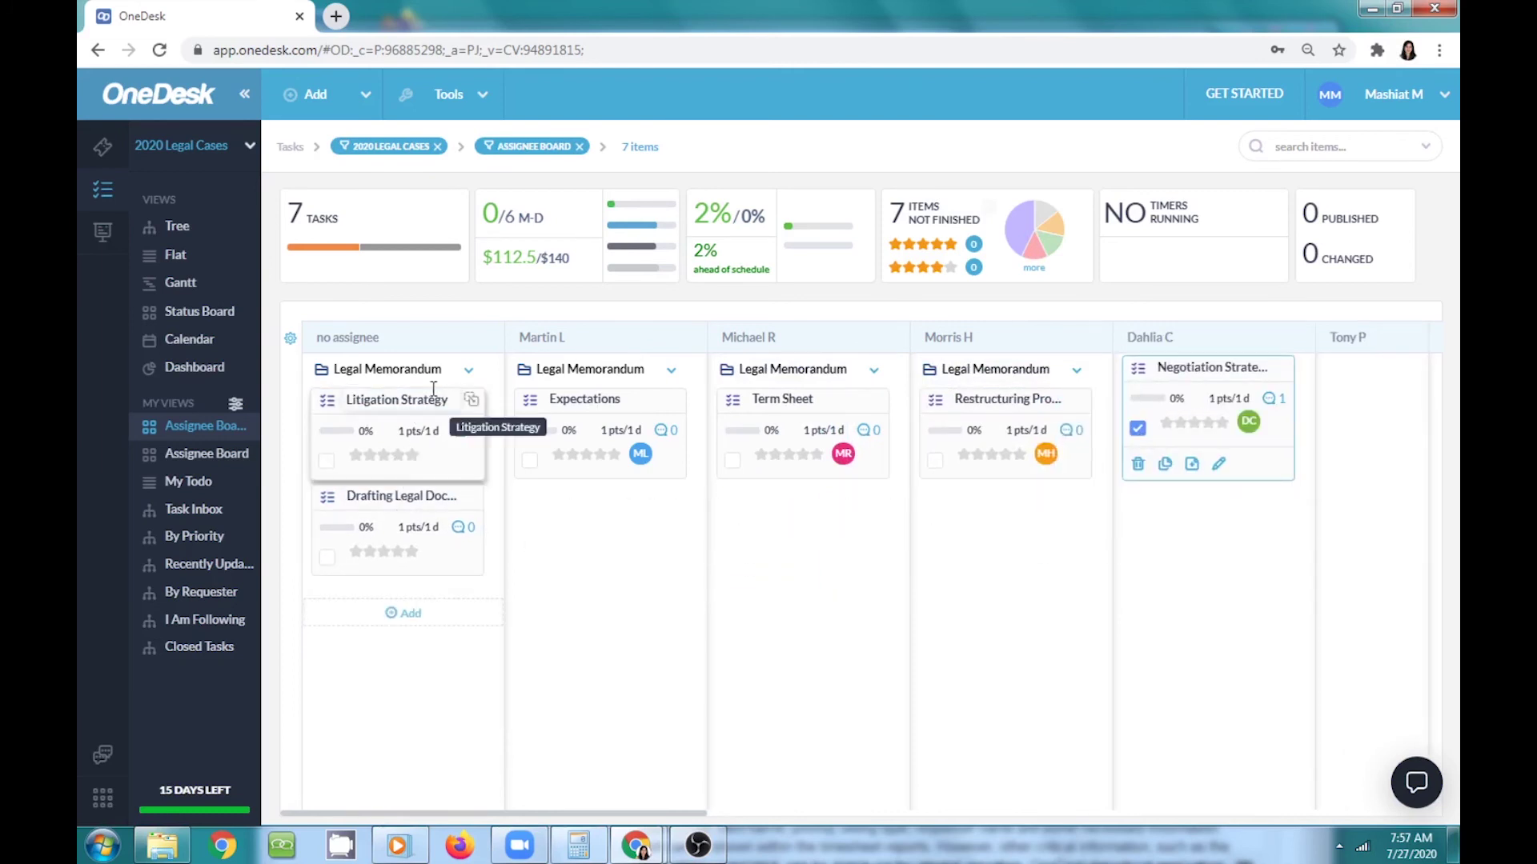
pyautogui.moveTo(473, 457); pyautogui.dragTo(724, 531)
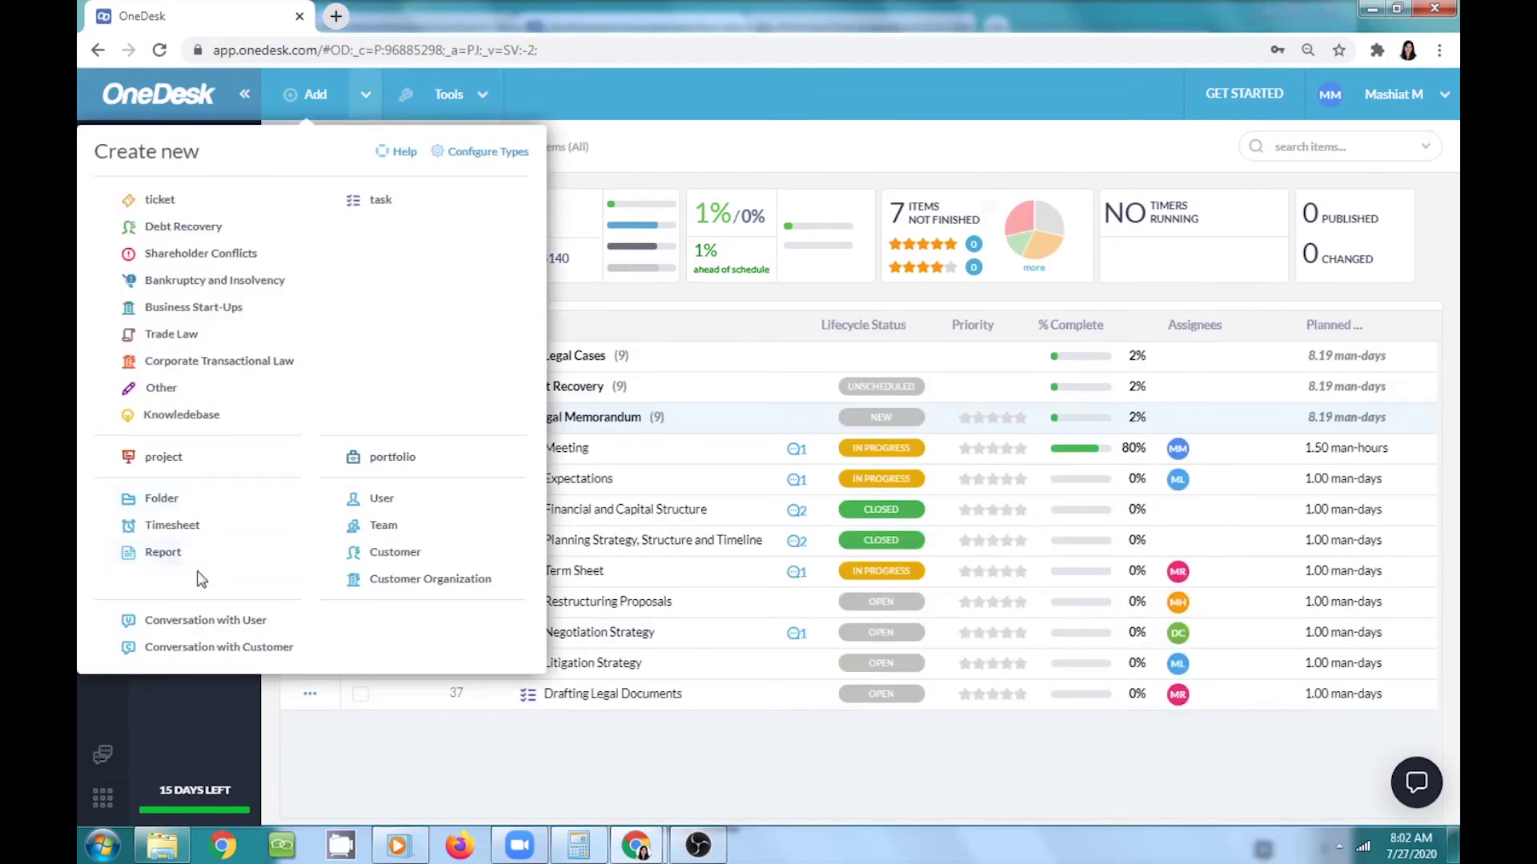
# Start a custom table report on tasks with the columns Name, Priority, Author and Lifecycle Status.
pyautogui.click(206, 560)
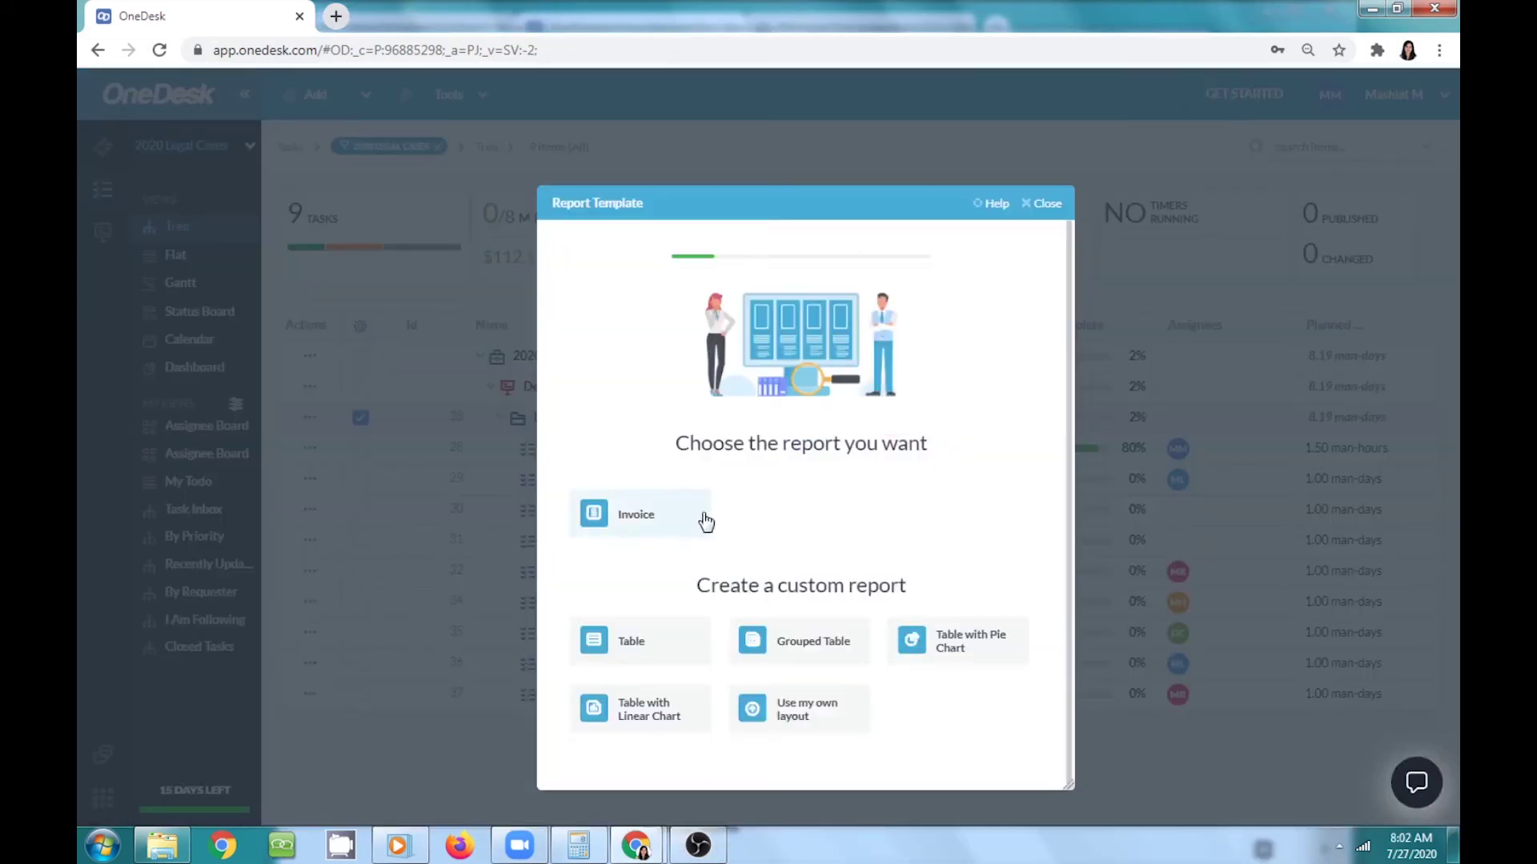
pyautogui.click(648, 636)
pyautogui.click(824, 681)
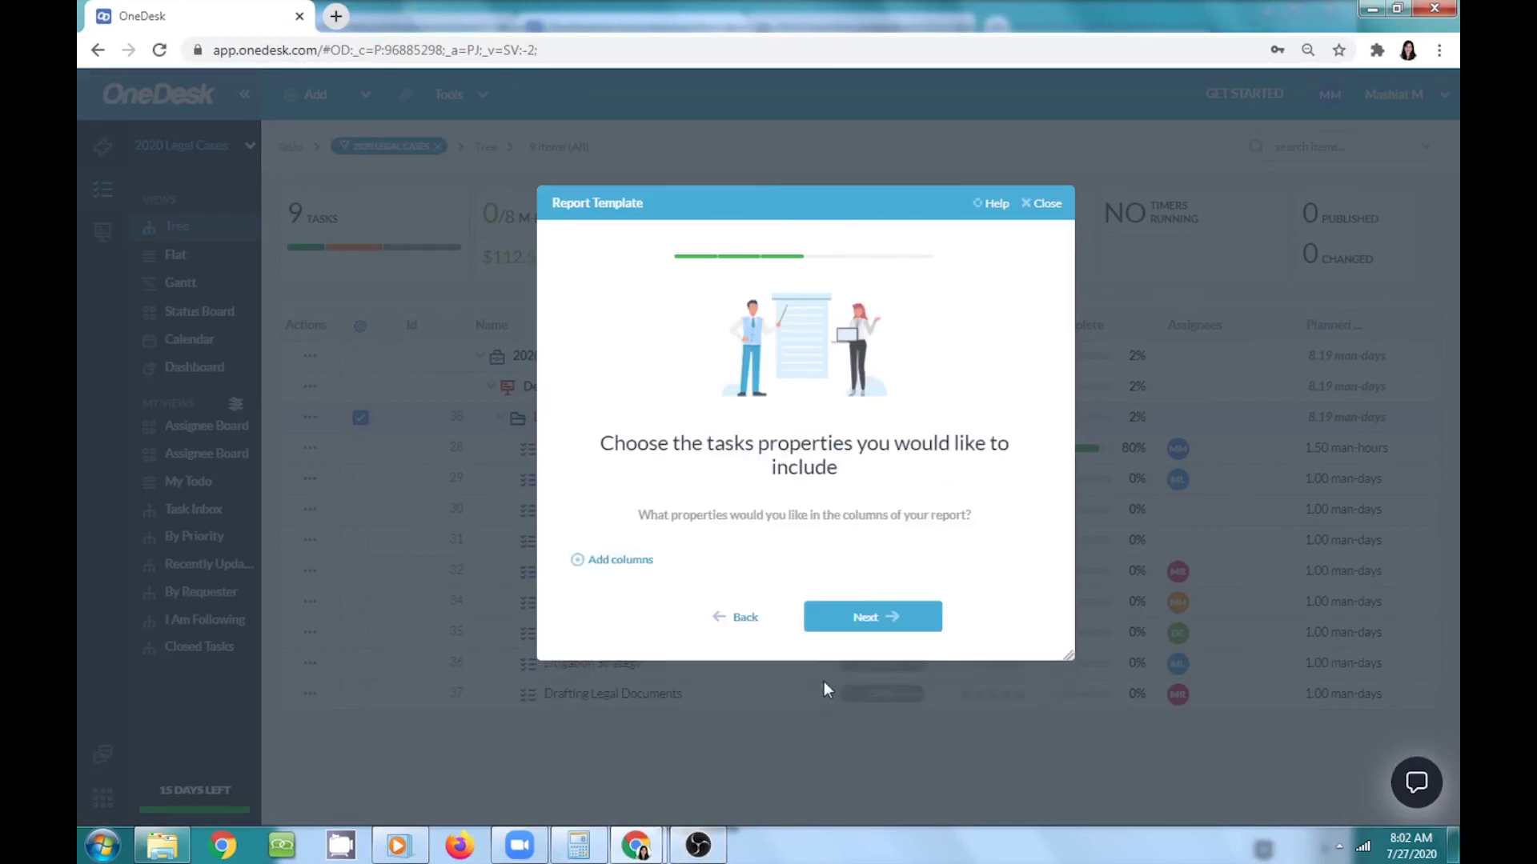
pyautogui.click(628, 564)
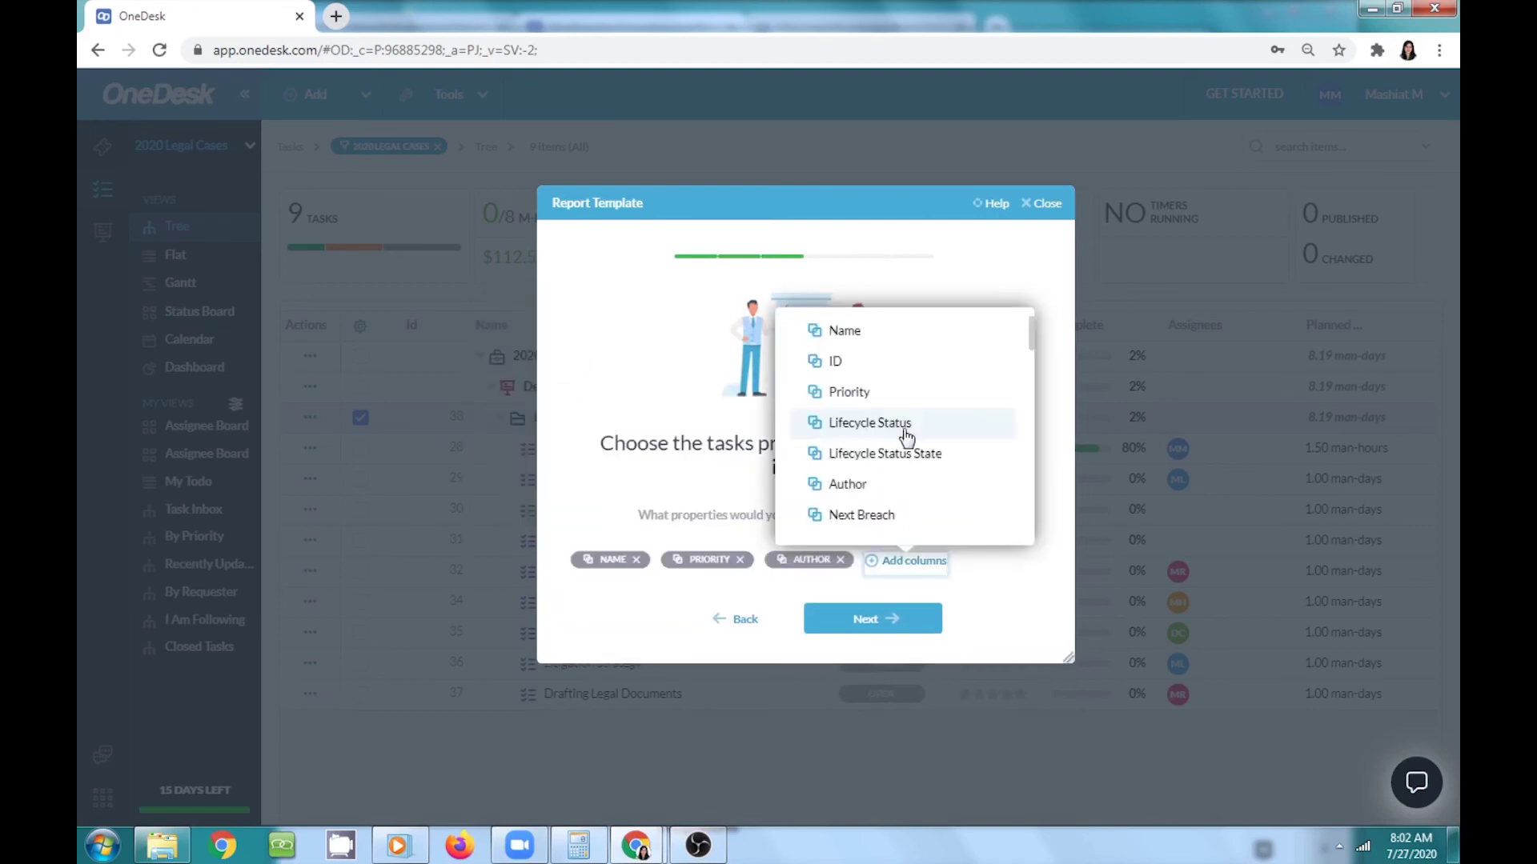
pyautogui.click(905, 424)
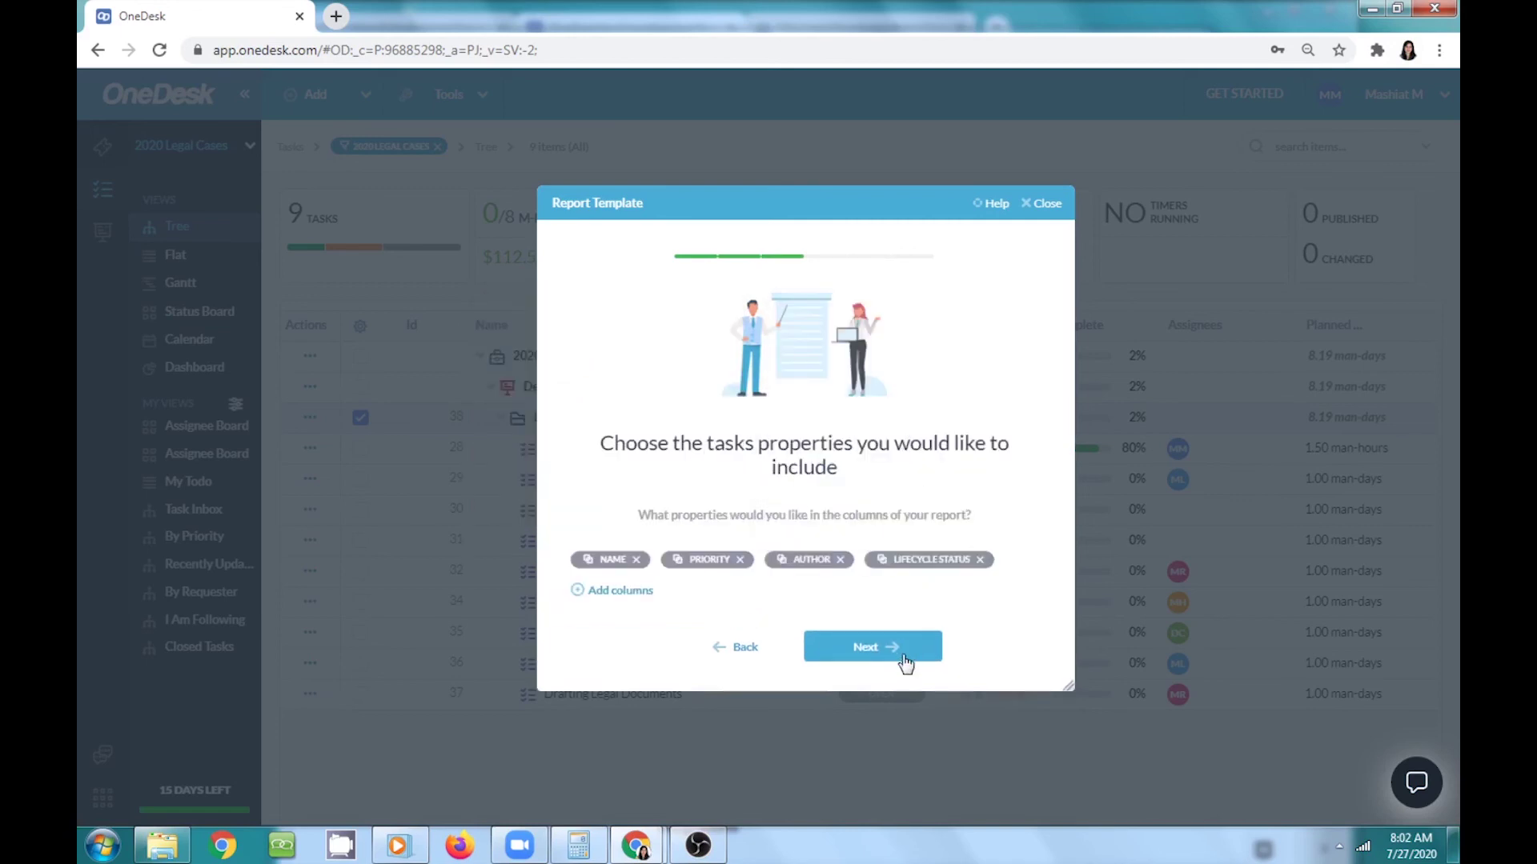
pyautogui.click(904, 660)
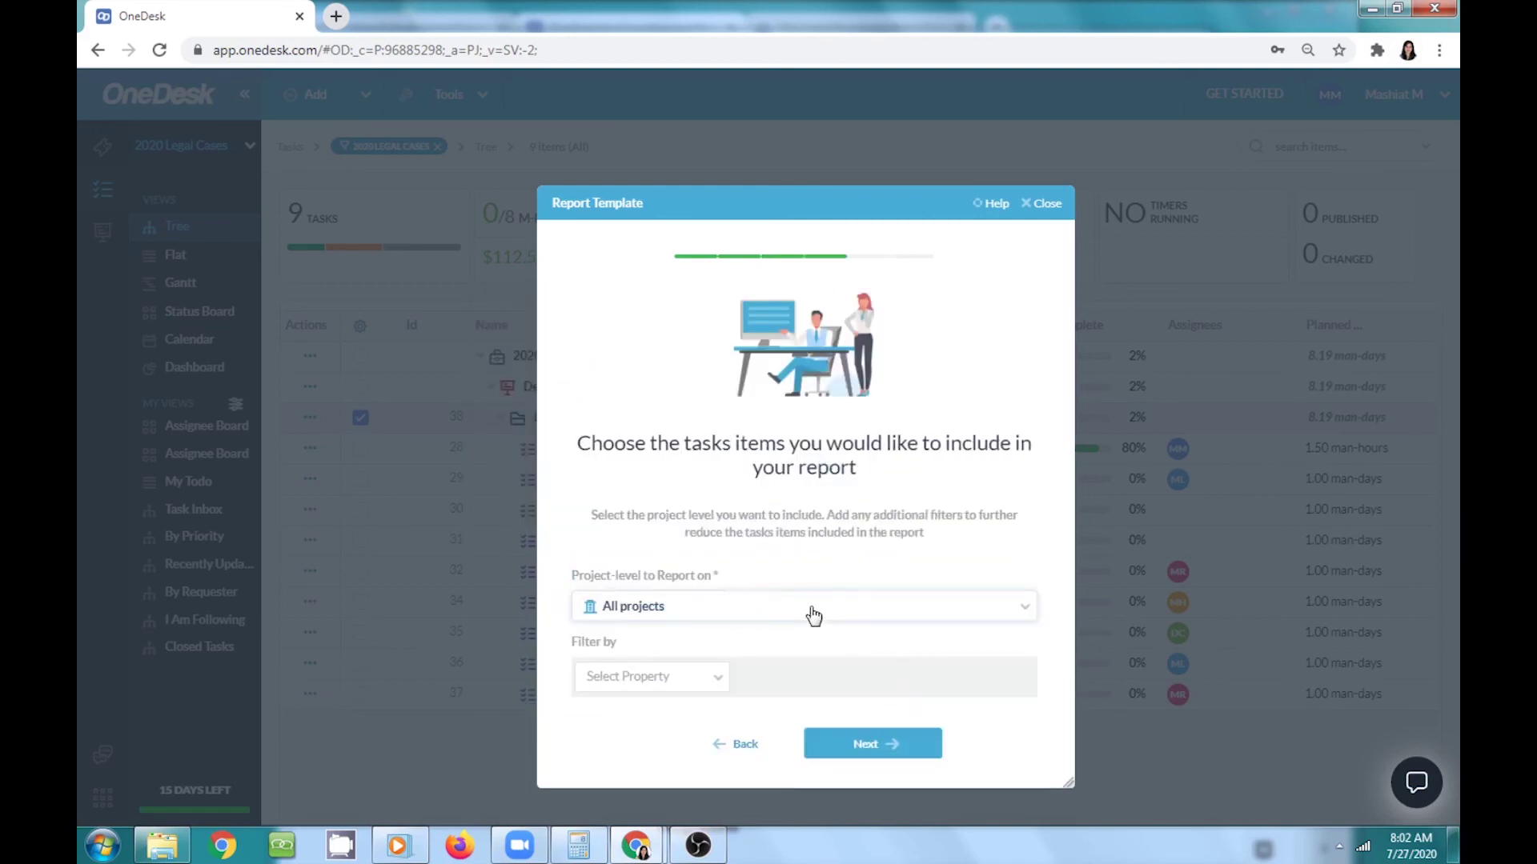
# Limit the report to the Client Contact Requests project and add two attorneys as email recipients in its schedule.
pyautogui.click(815, 621)
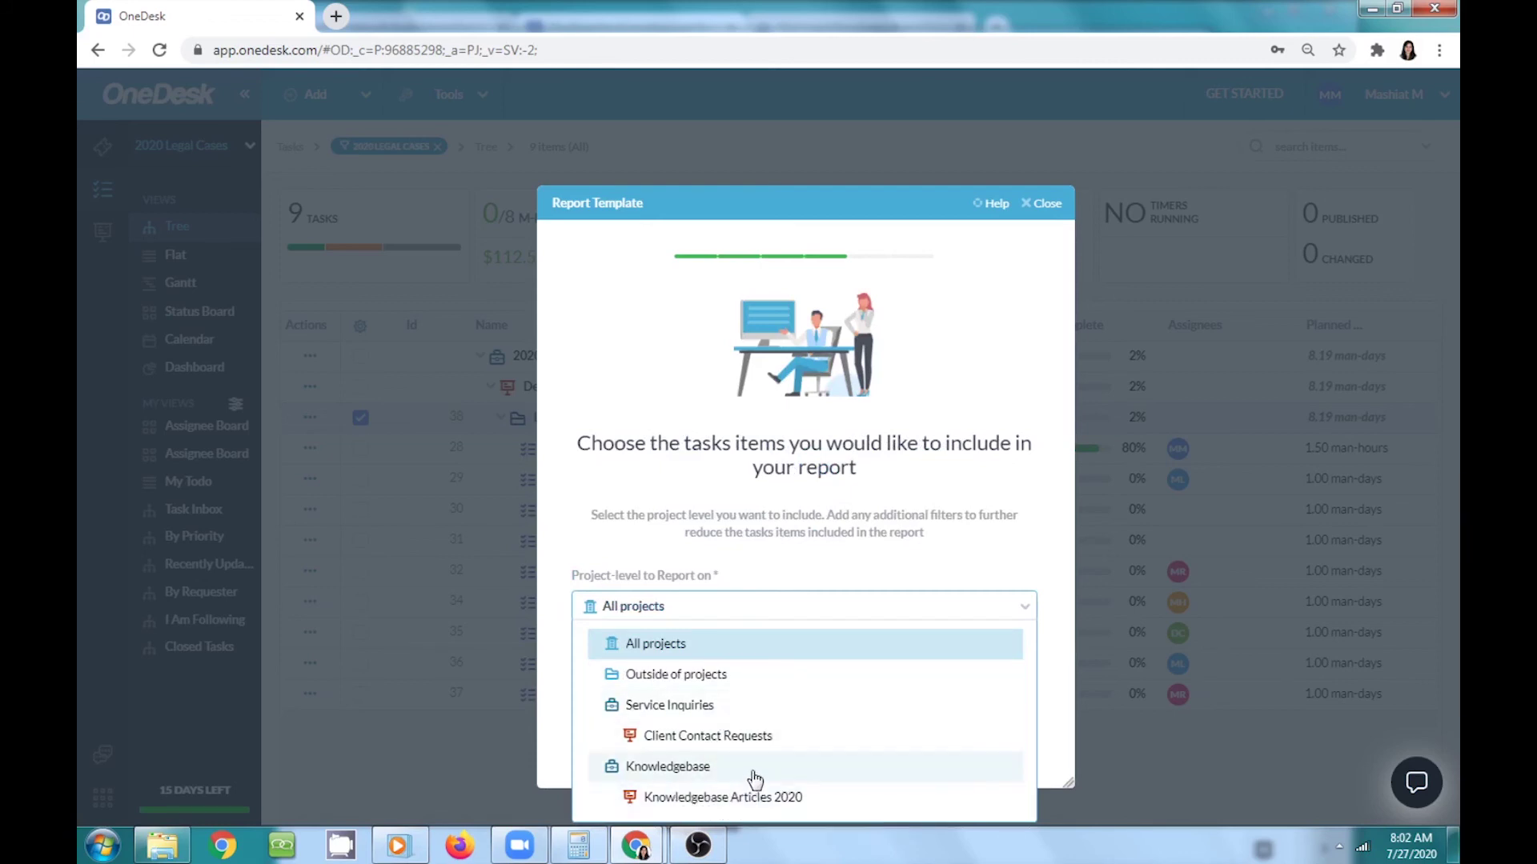
pyautogui.click(744, 738)
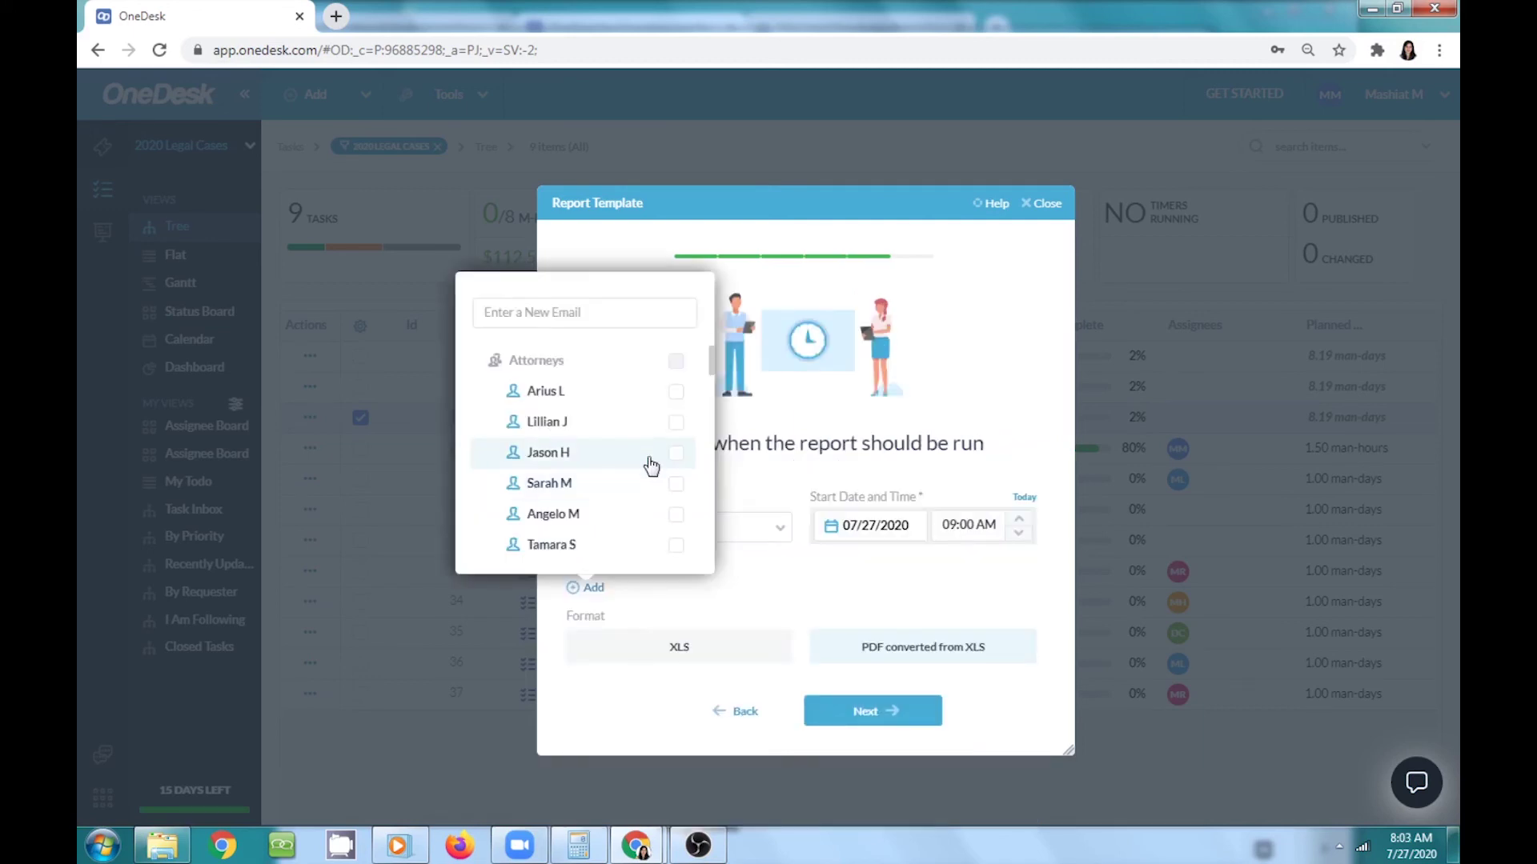
pyautogui.click(677, 399)
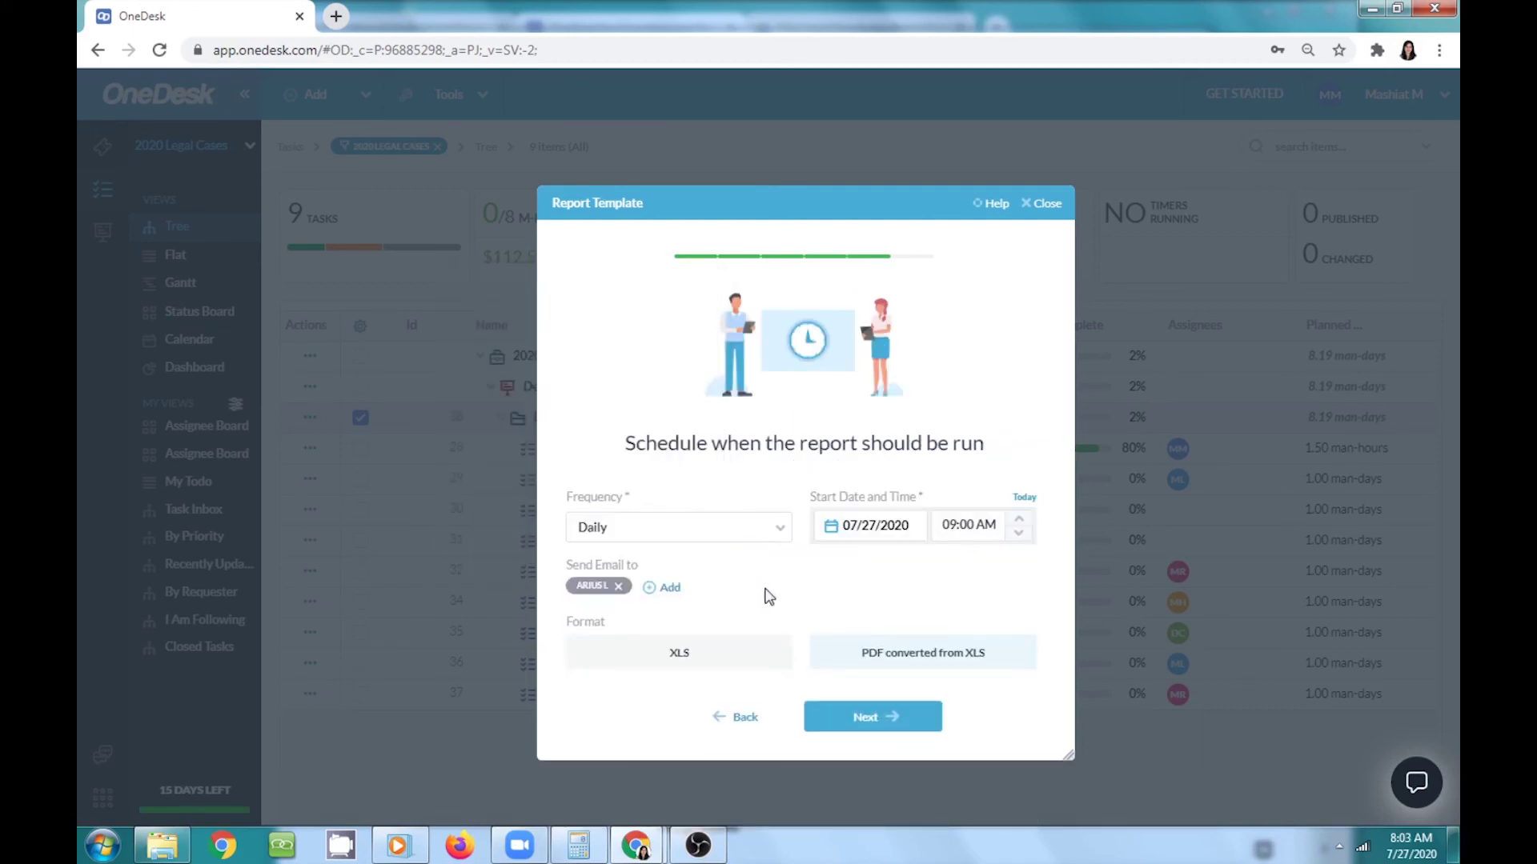
pyautogui.click(651, 591)
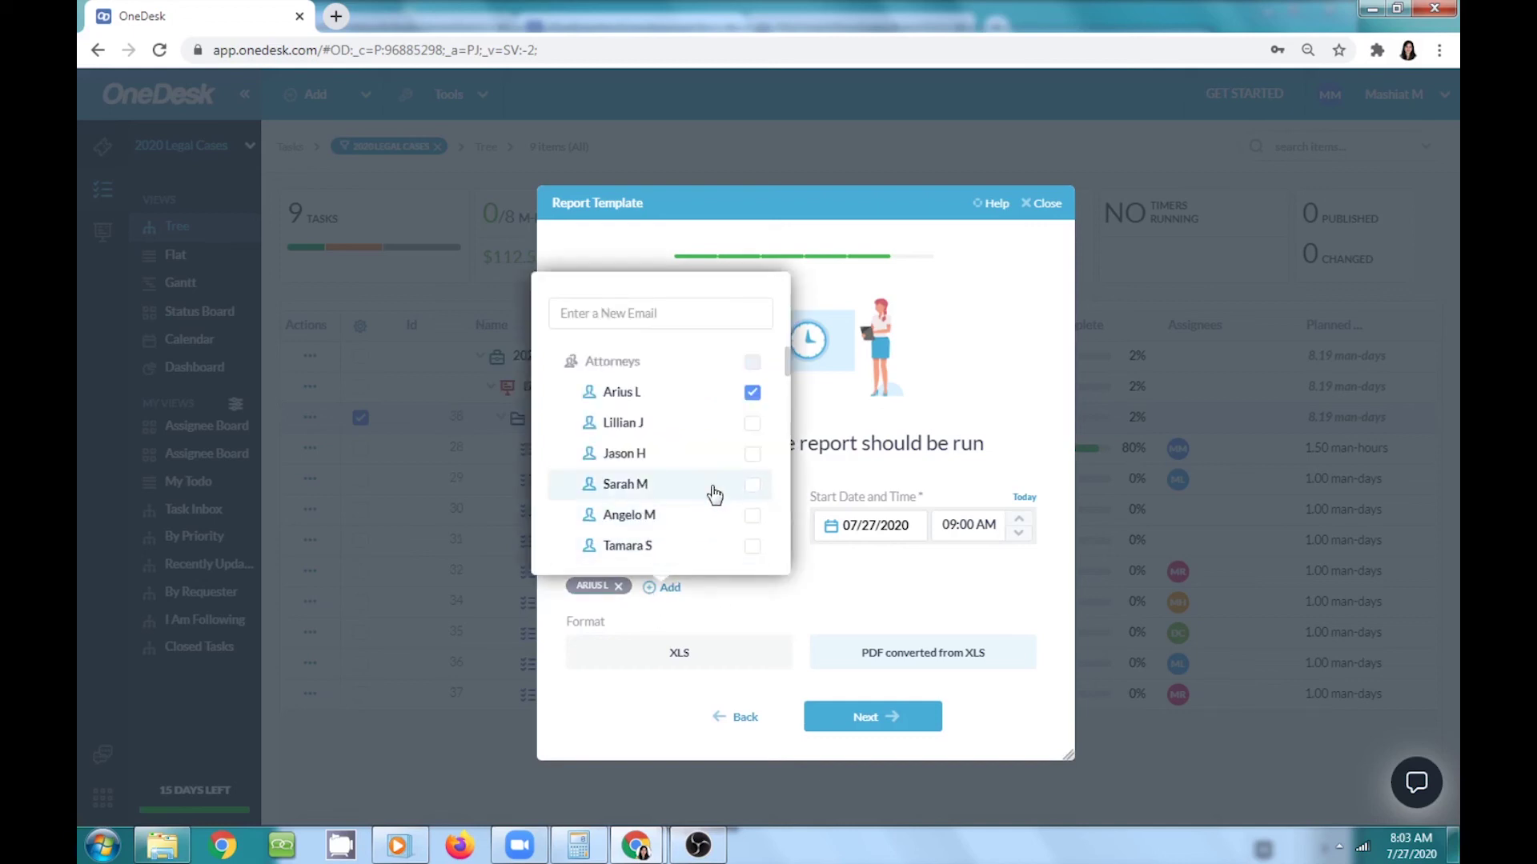
pyautogui.click(752, 486)
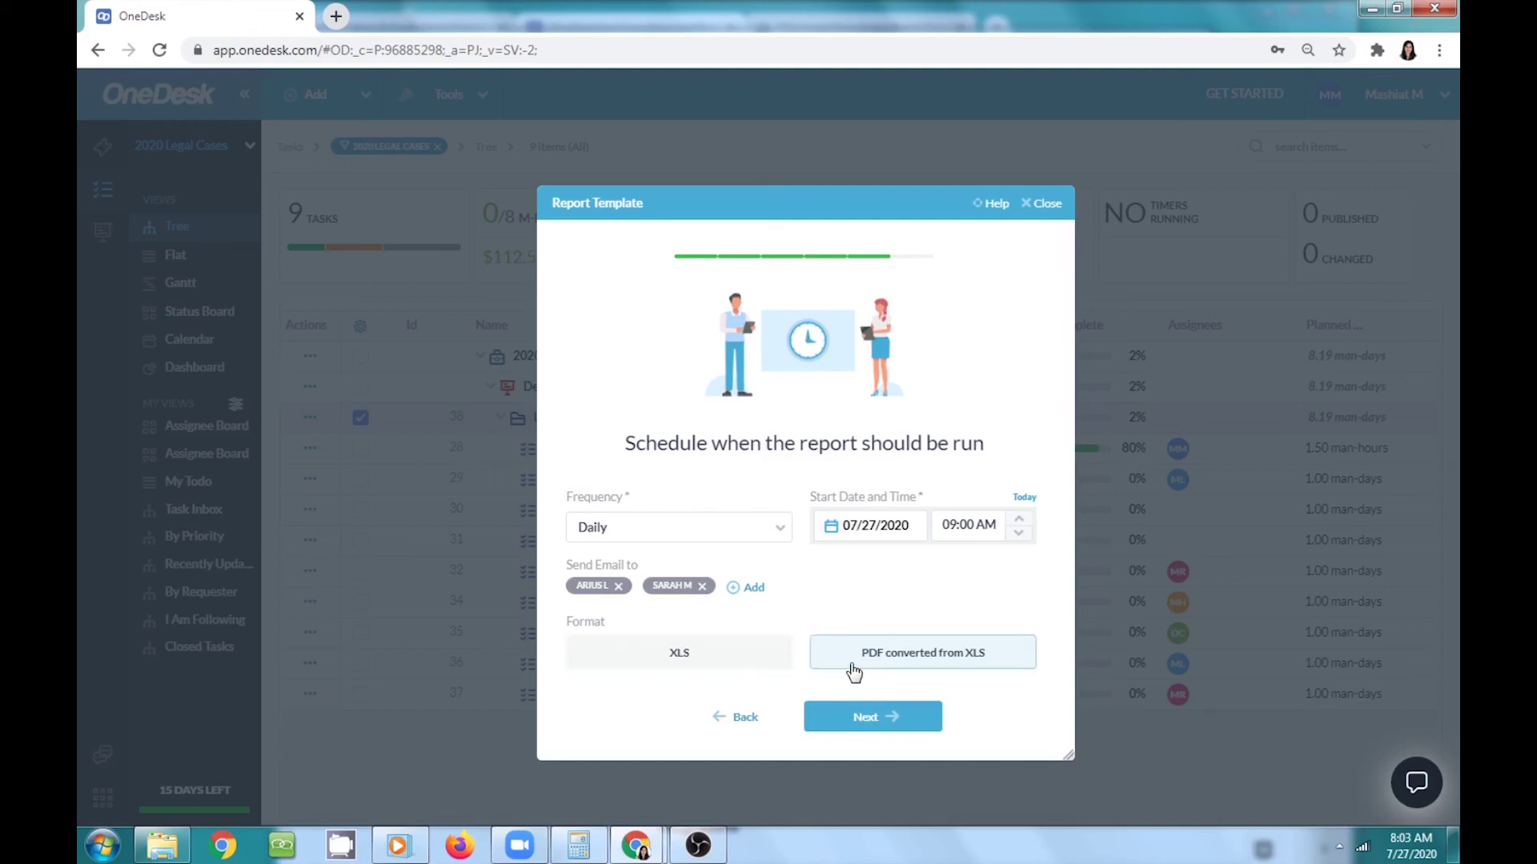
pyautogui.click(904, 717)
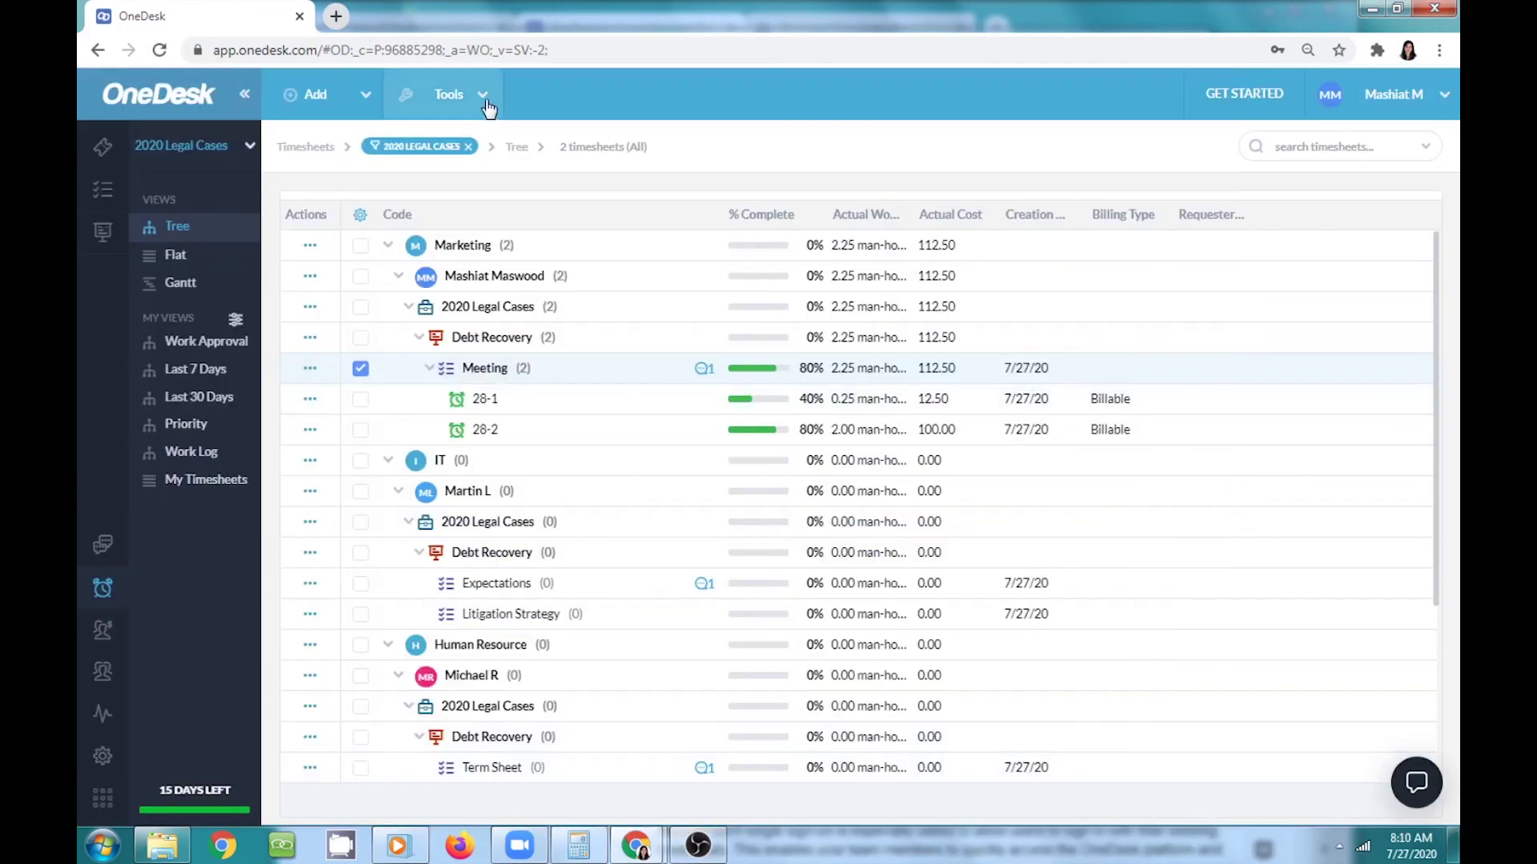
# Export the timesheet tree view of 2020 Legal Cases as a CSV file.
pyautogui.click(484, 100)
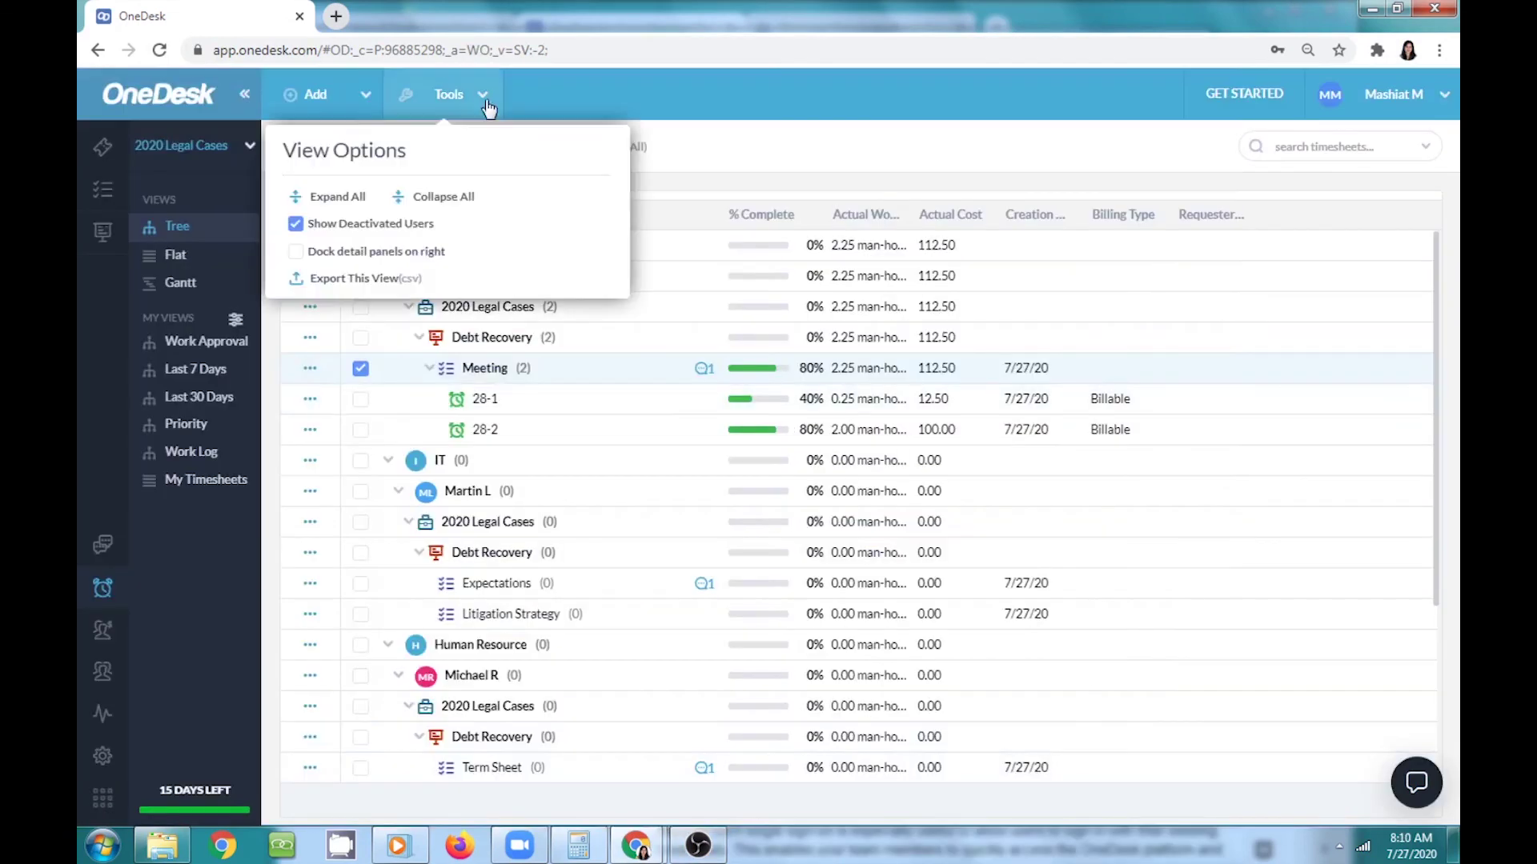
pyautogui.click(408, 278)
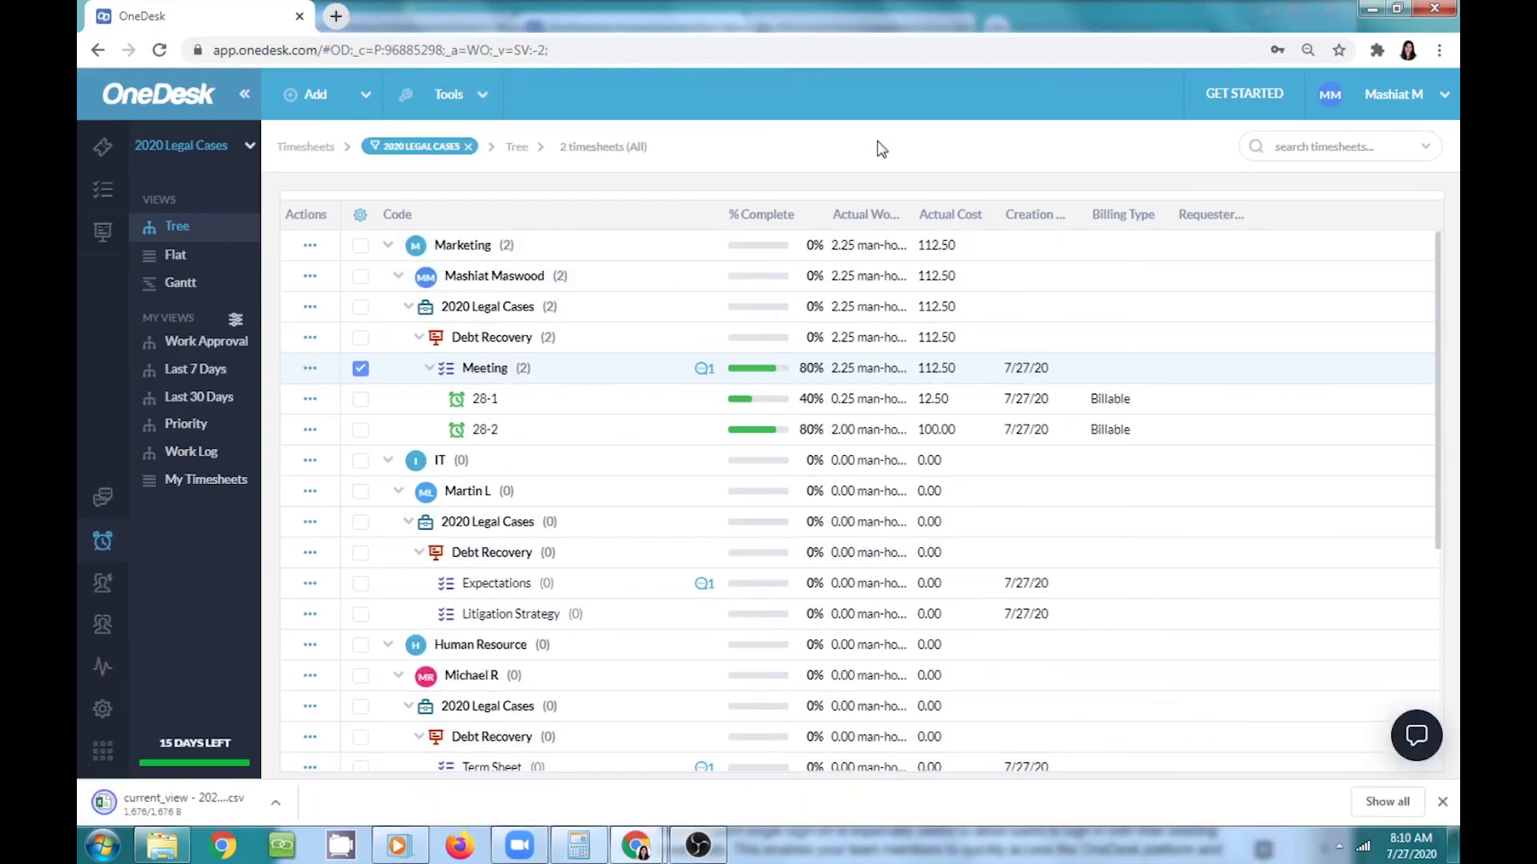
# Open the column selection of the timesheet view and examine the properties it offers, from Code down to Customer Approval.
pyautogui.click(360, 214)
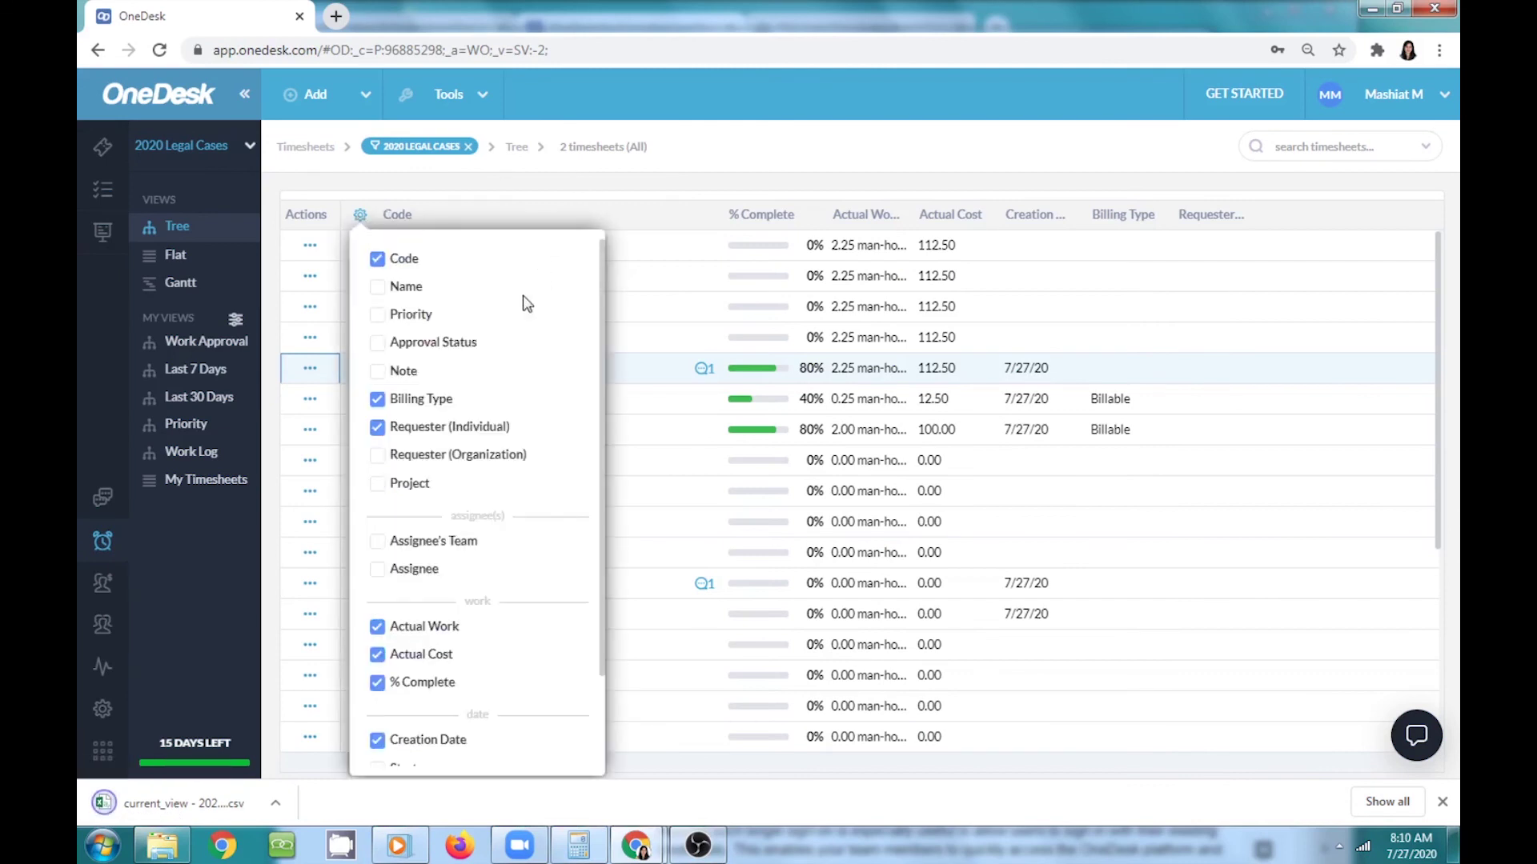
pyautogui.scroll(-1, 516, 324)
pyautogui.scroll(1, 522, 325)
pyautogui.scroll(-2, 454, 657)
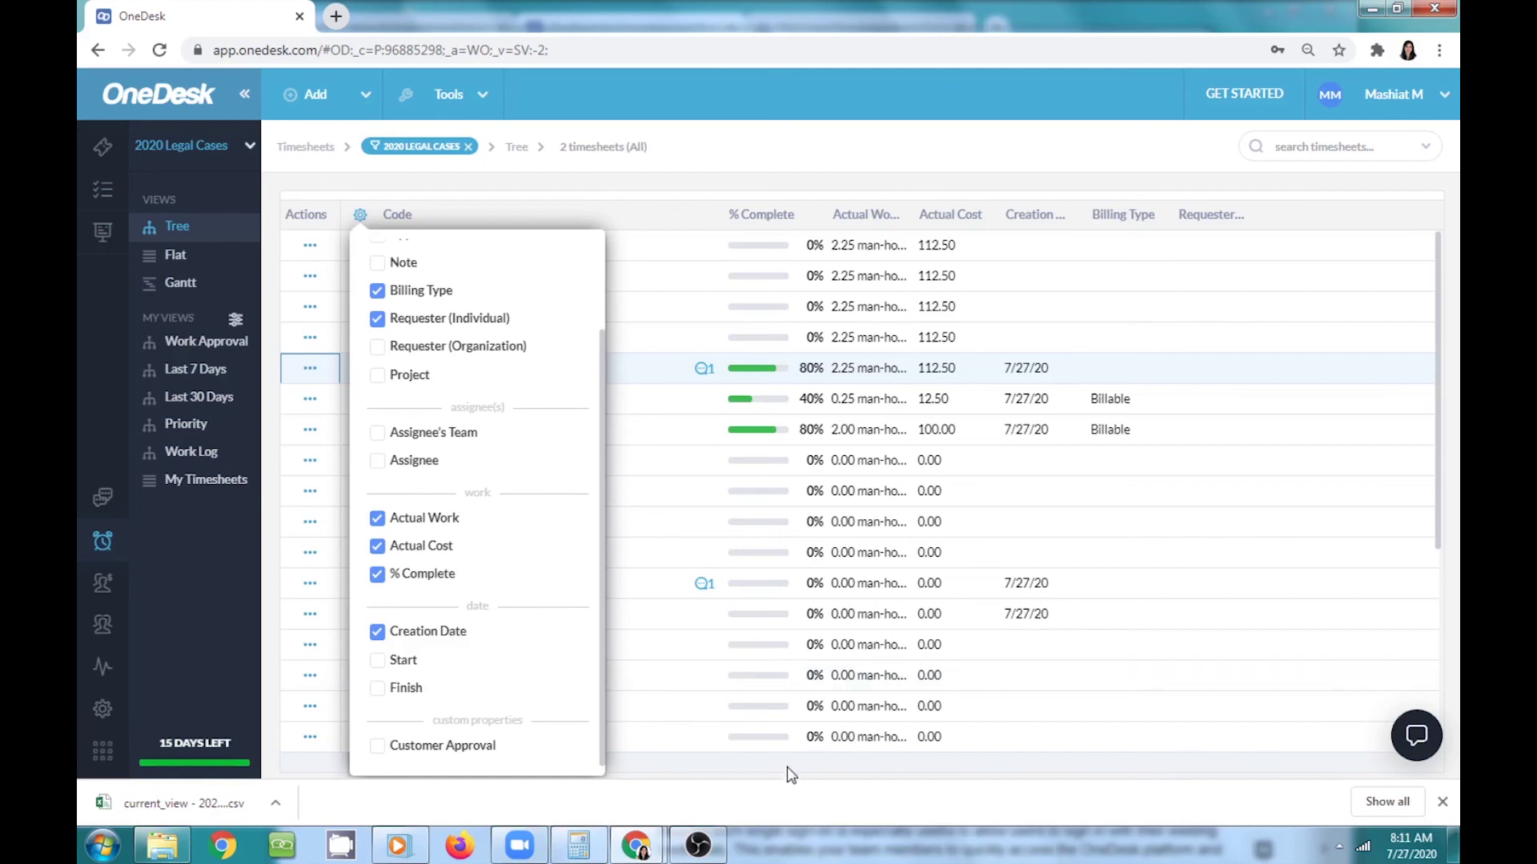
pyautogui.click(795, 737)
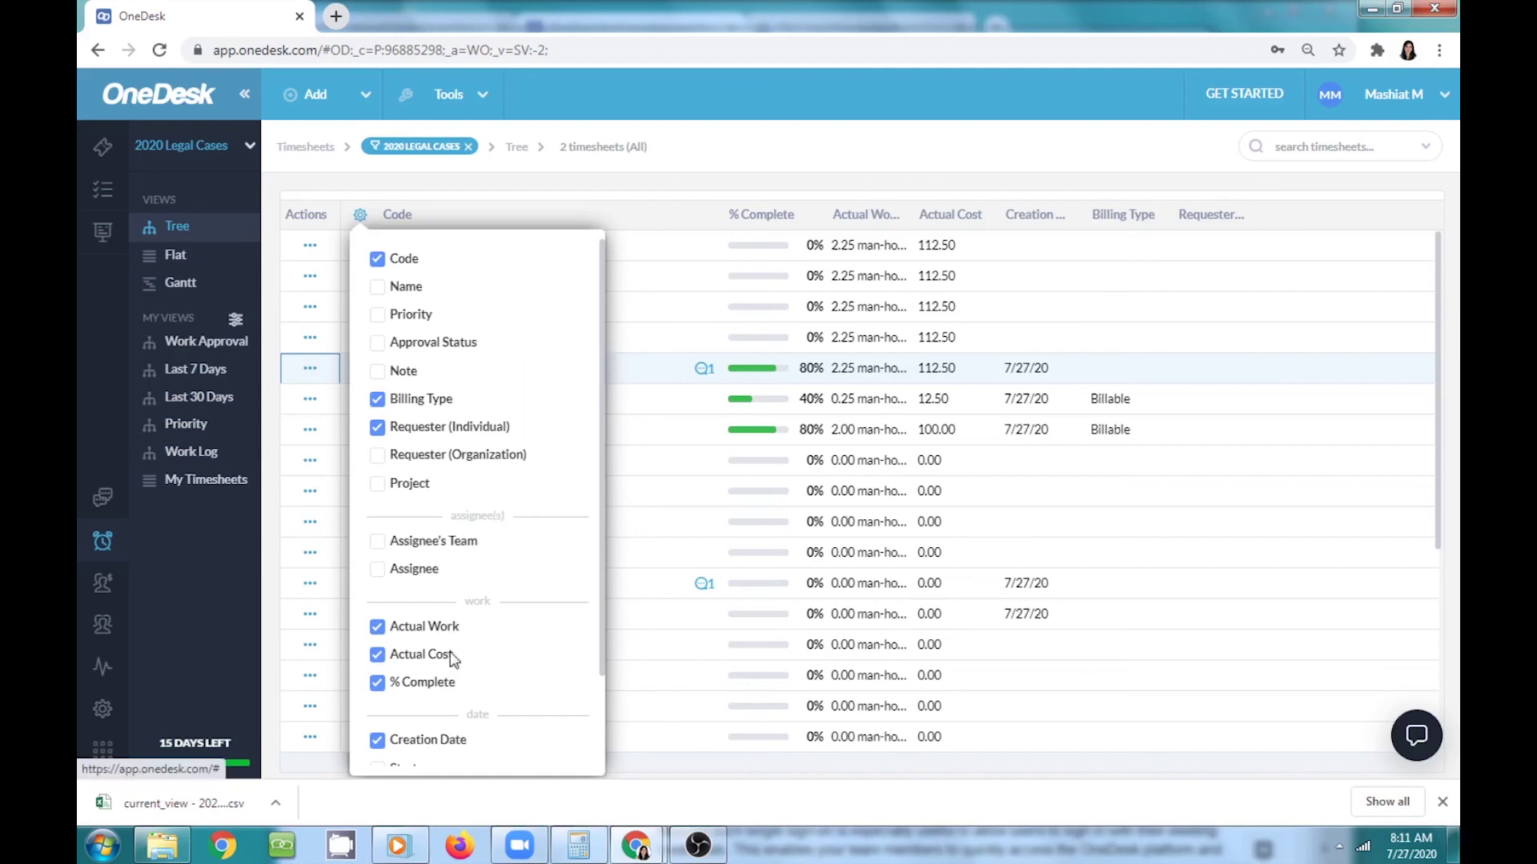
pyautogui.scroll(-2, 453, 661)
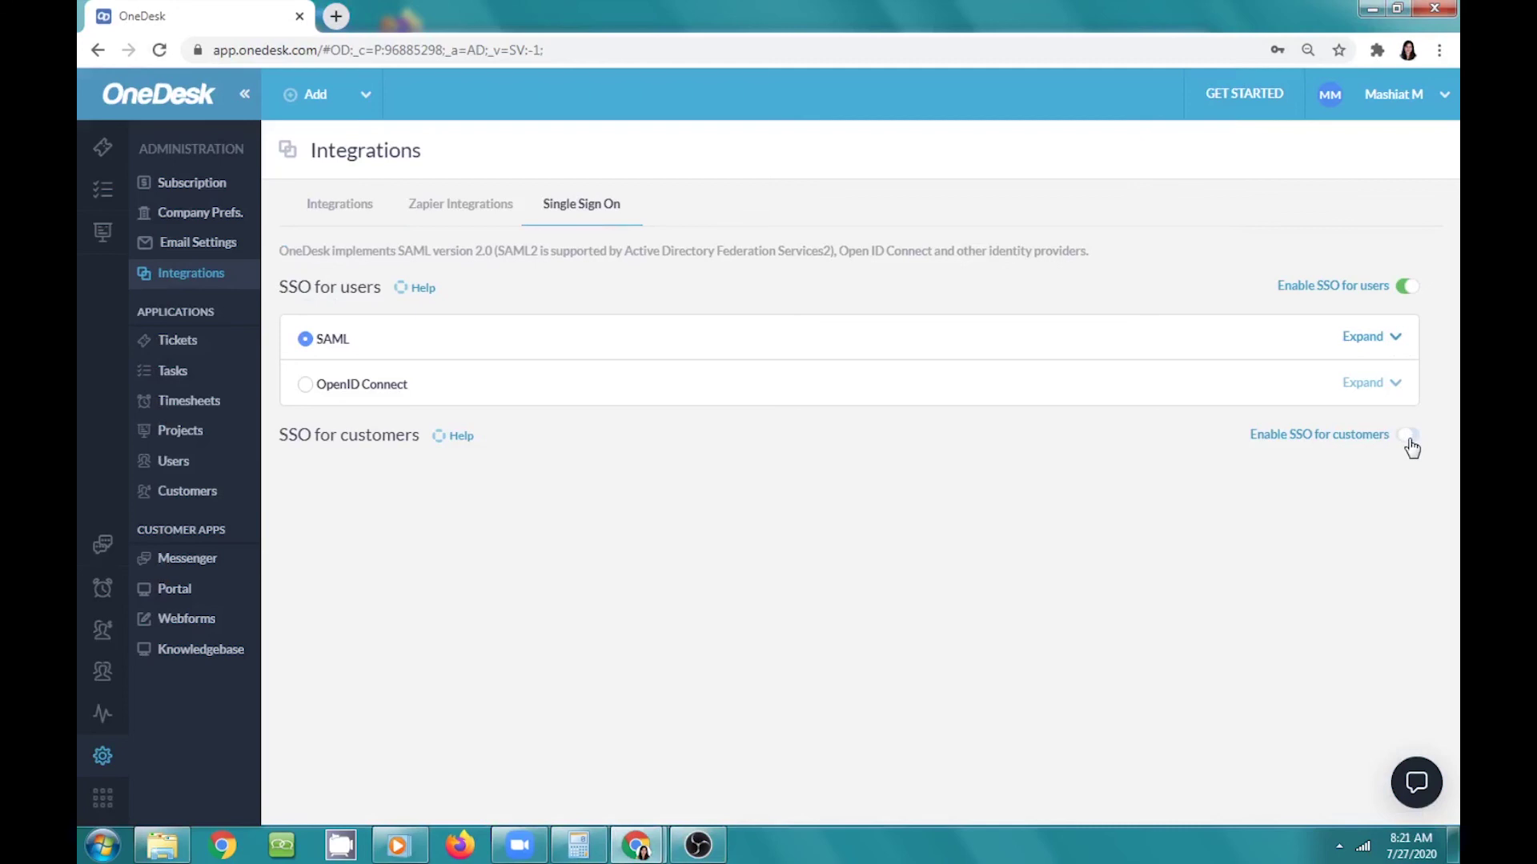
# Enable single sign-on for customers, and expand the customer OpenID Connect and user SAML settings.
pyautogui.click(1406, 439)
pyautogui.click(1355, 490)
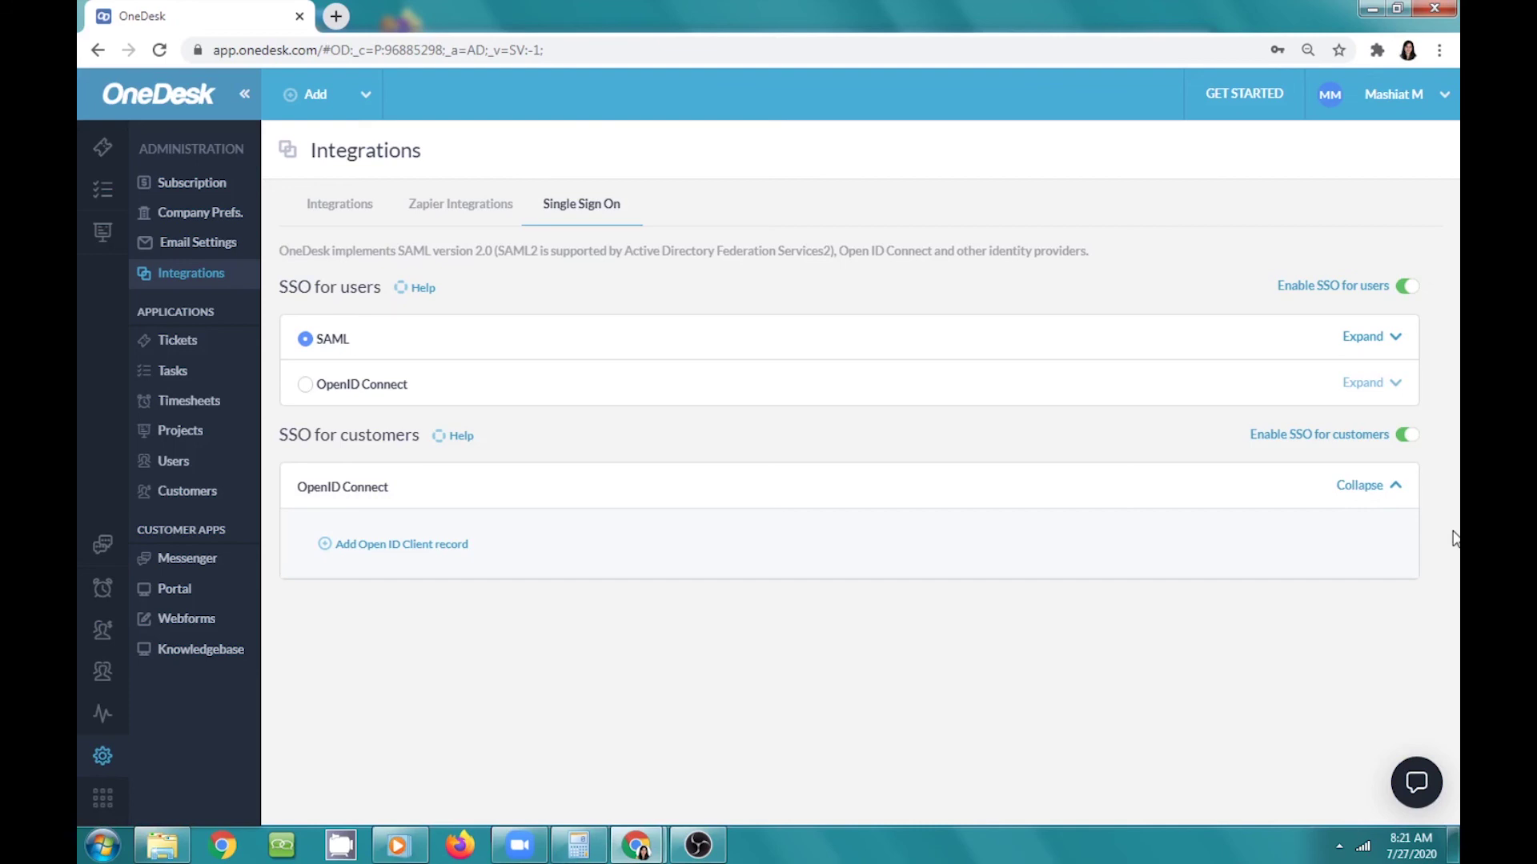
pyautogui.click(1401, 338)
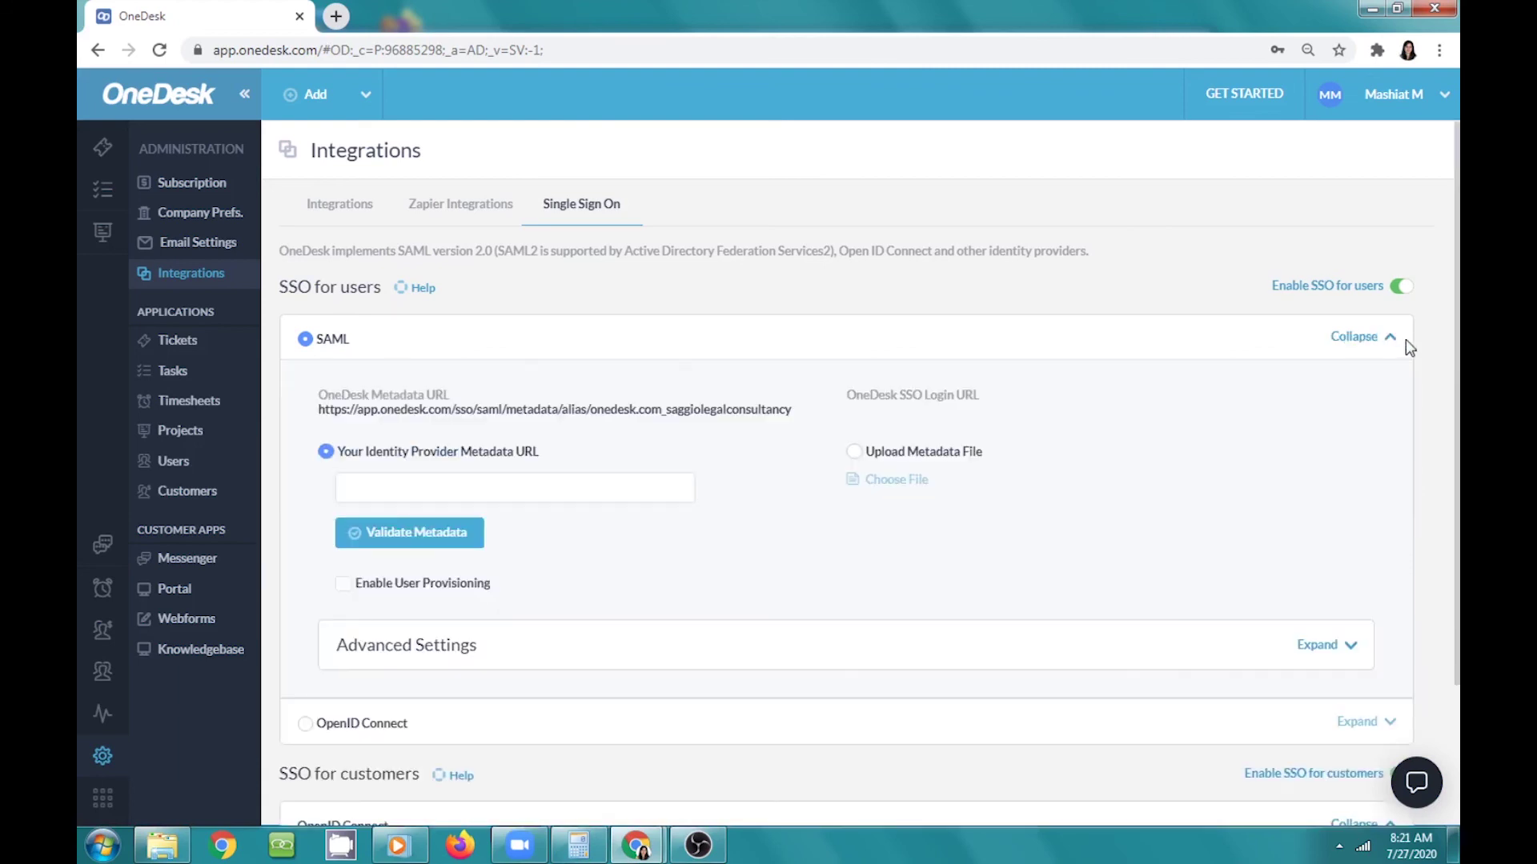
pyautogui.scroll(-1, 1396, 256)
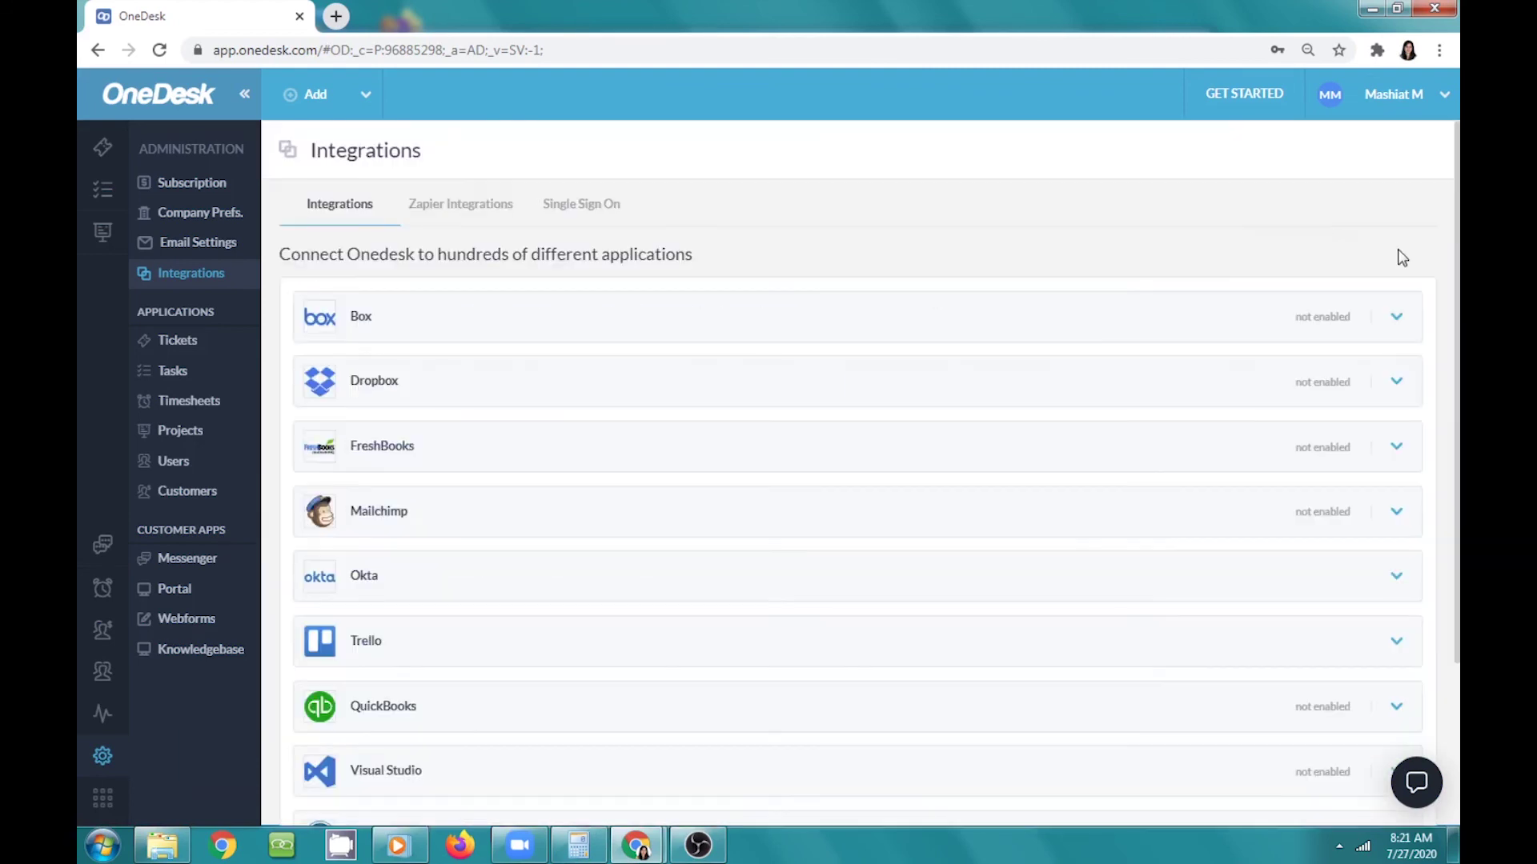
# Look through the built-in application integrations and the pre-created Zapier integrations available for connecting the account.
pyautogui.scroll(-1, 1246, 332)
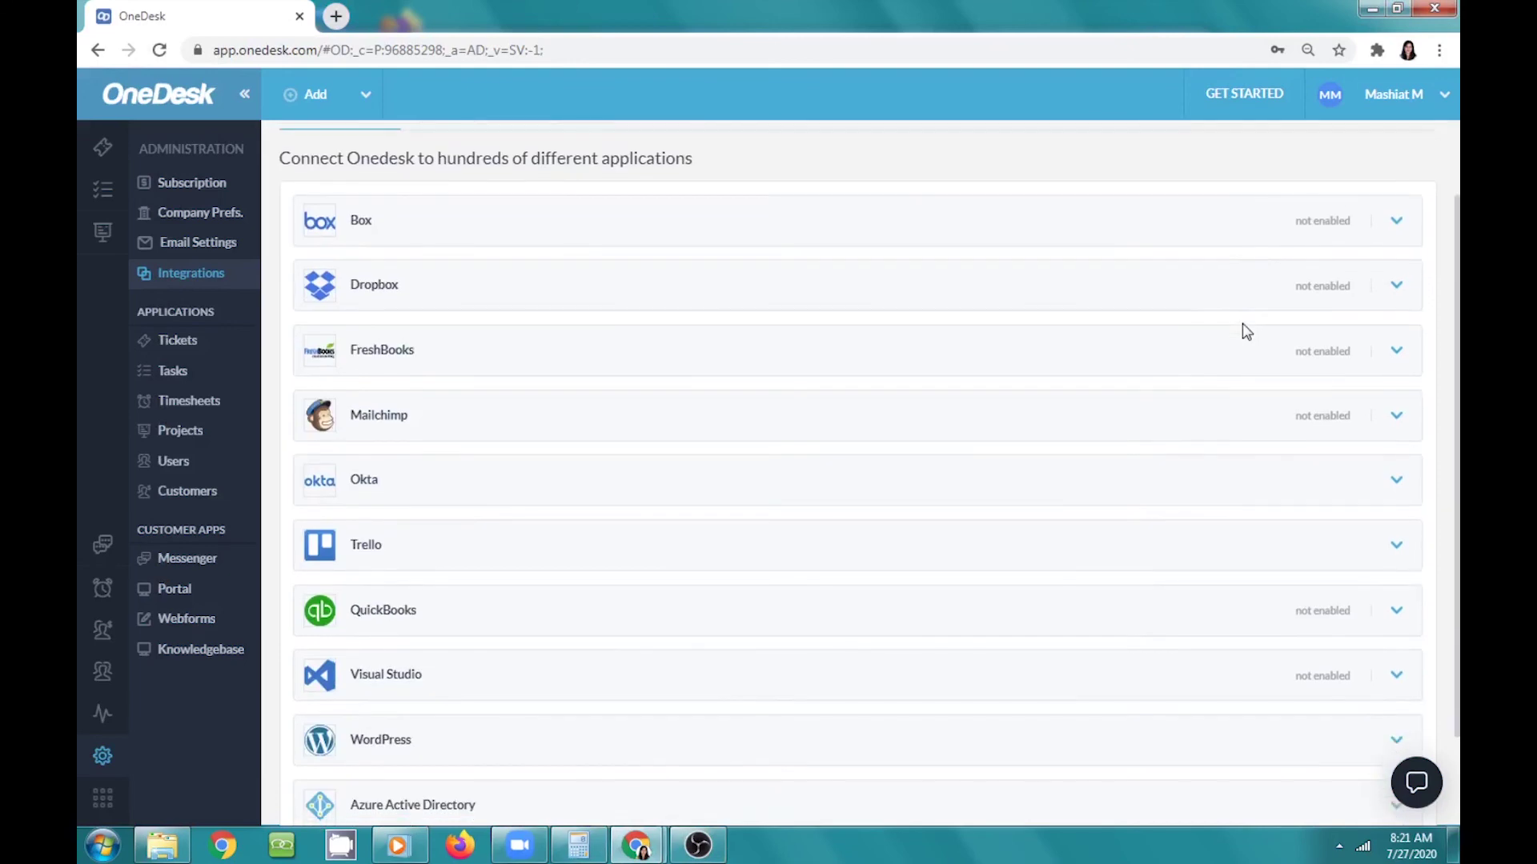
pyautogui.scroll(-1, 1246, 331)
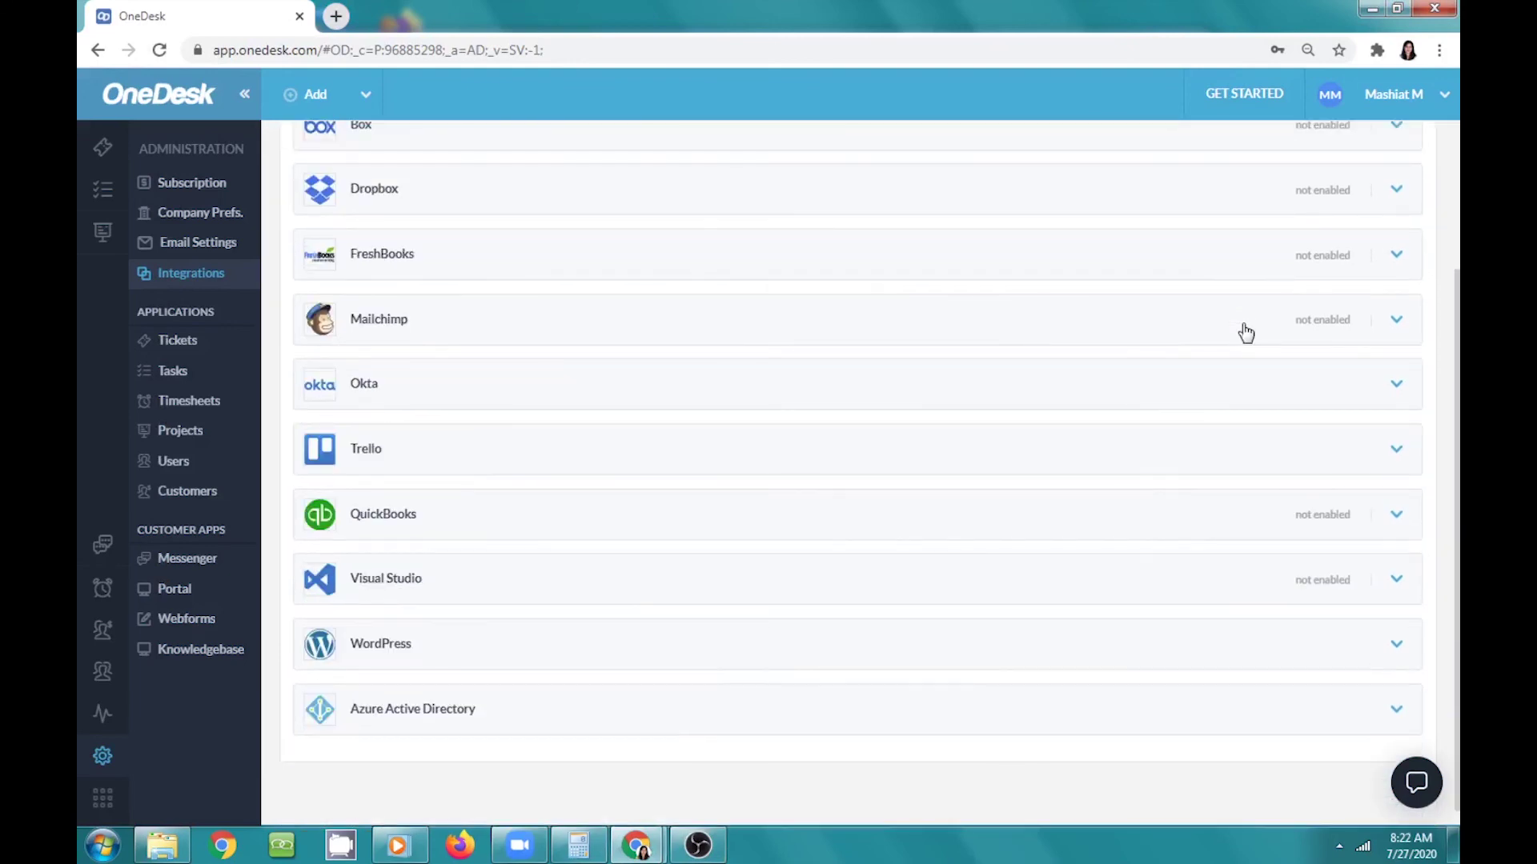
pyautogui.scroll(2, 1246, 332)
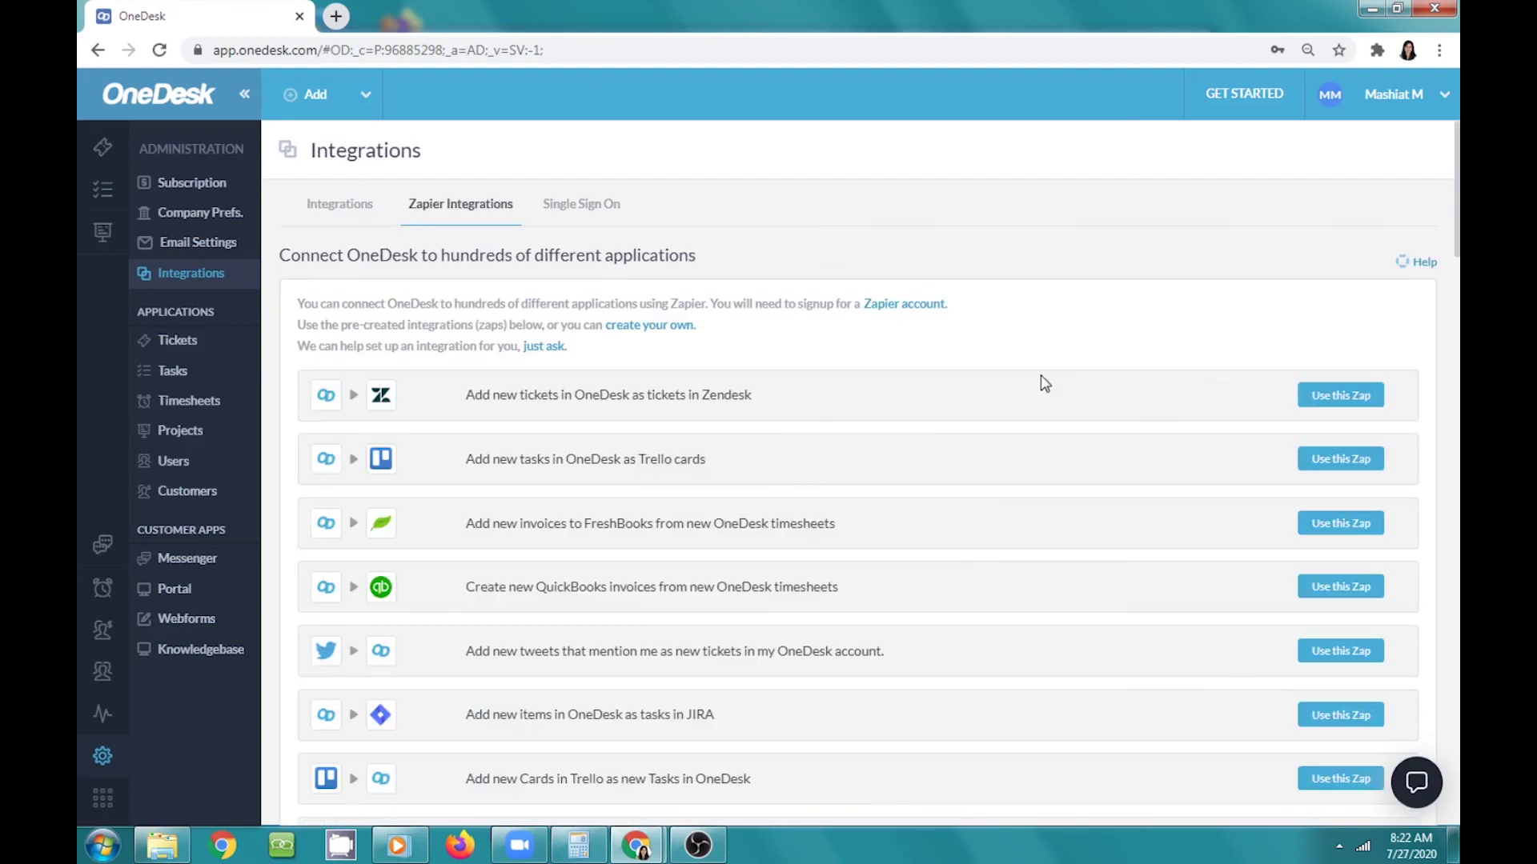
pyautogui.scroll(-3, 1043, 384)
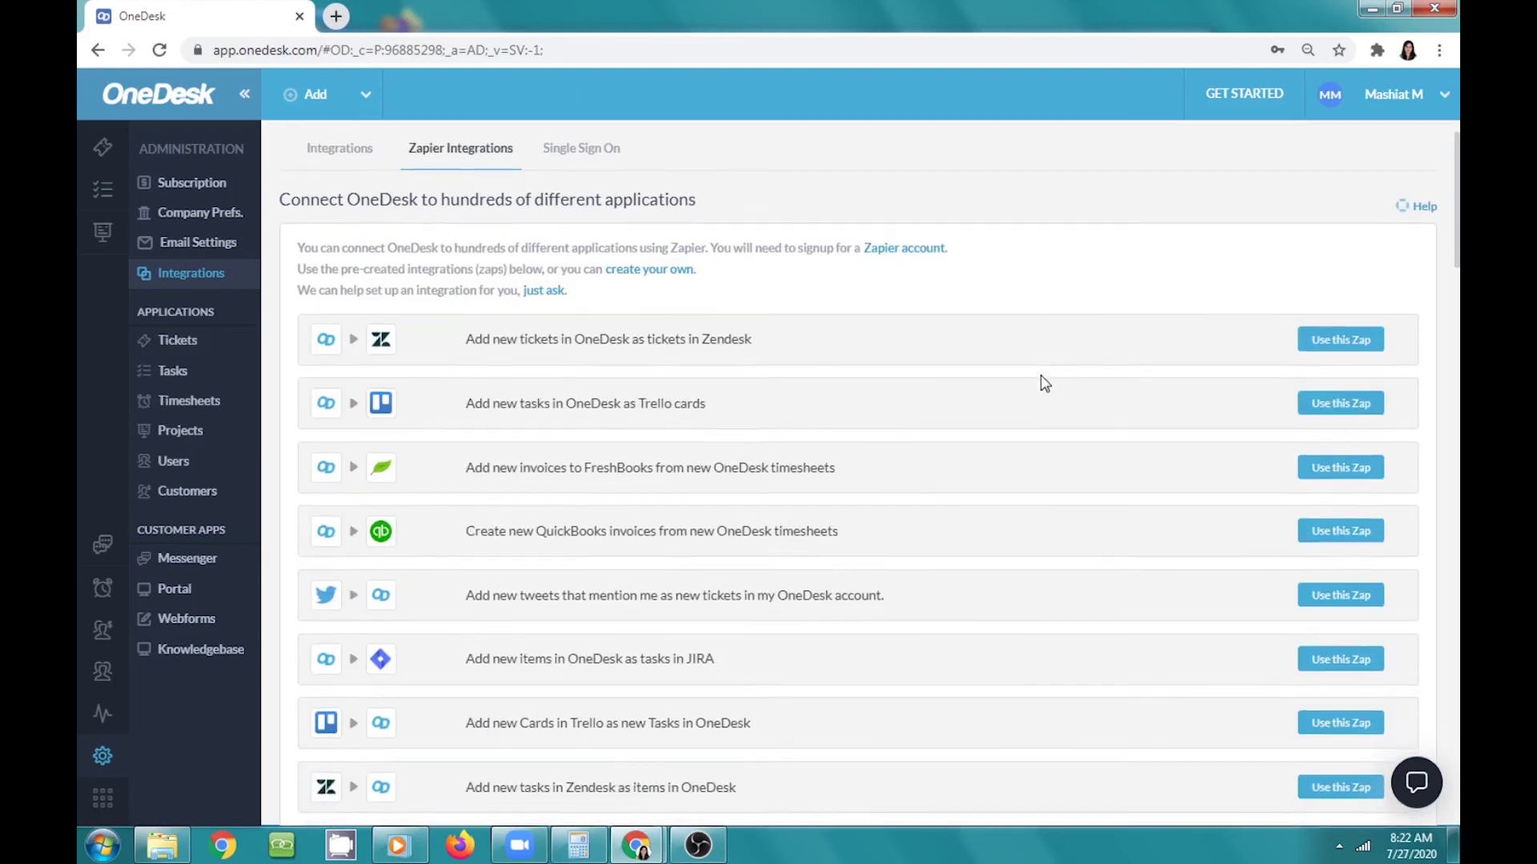
pyautogui.scroll(-6, 1045, 382)
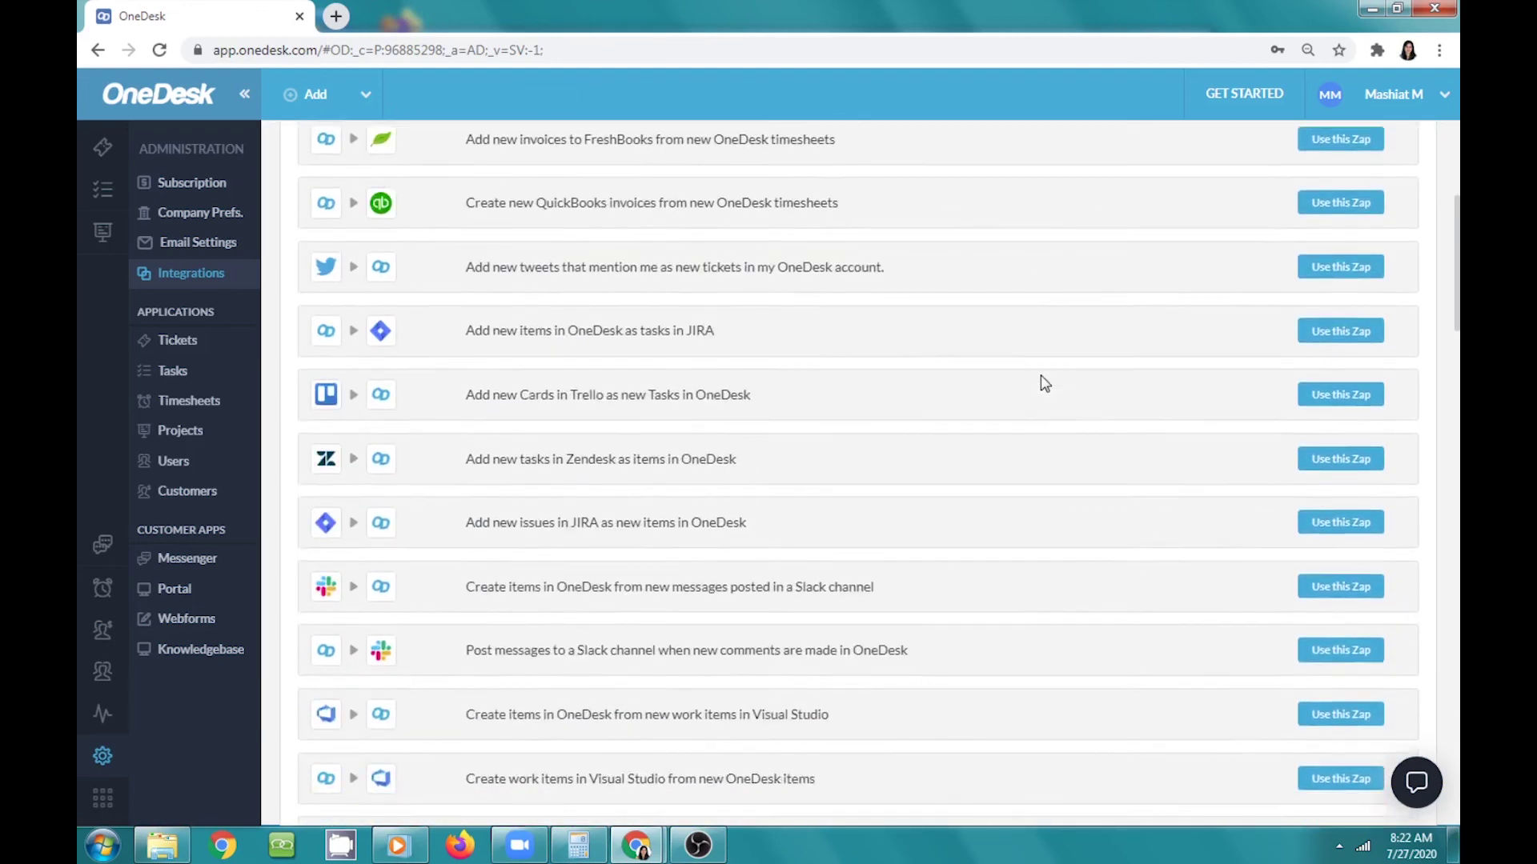
pyautogui.scroll(-8, 1042, 382)
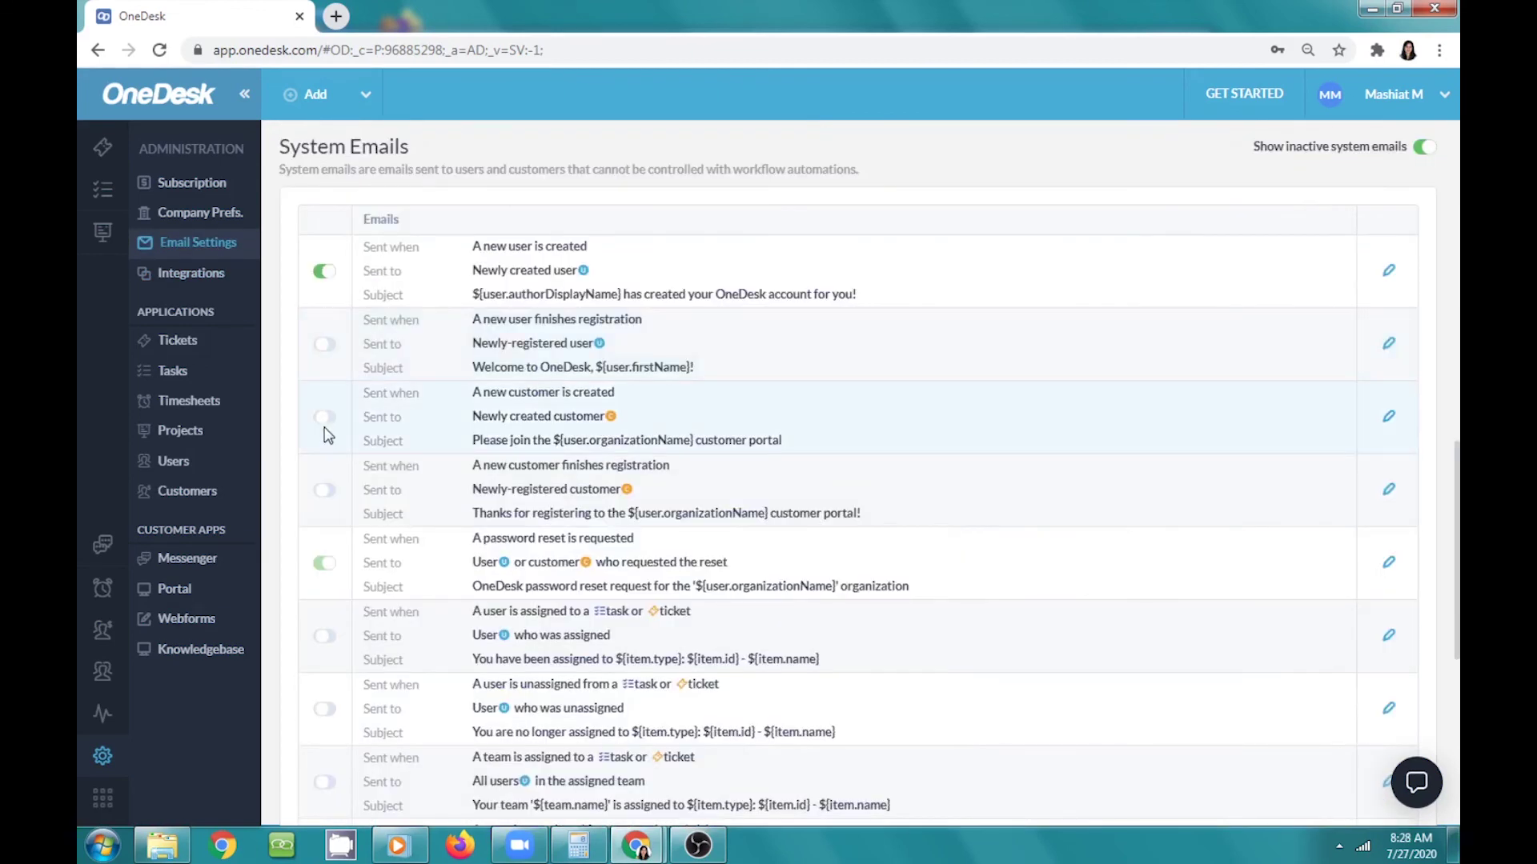
# Enable the system emails for new customer creation, finished customer registration, user assignment, user unassignment and team assignment.
pyautogui.click(323, 423)
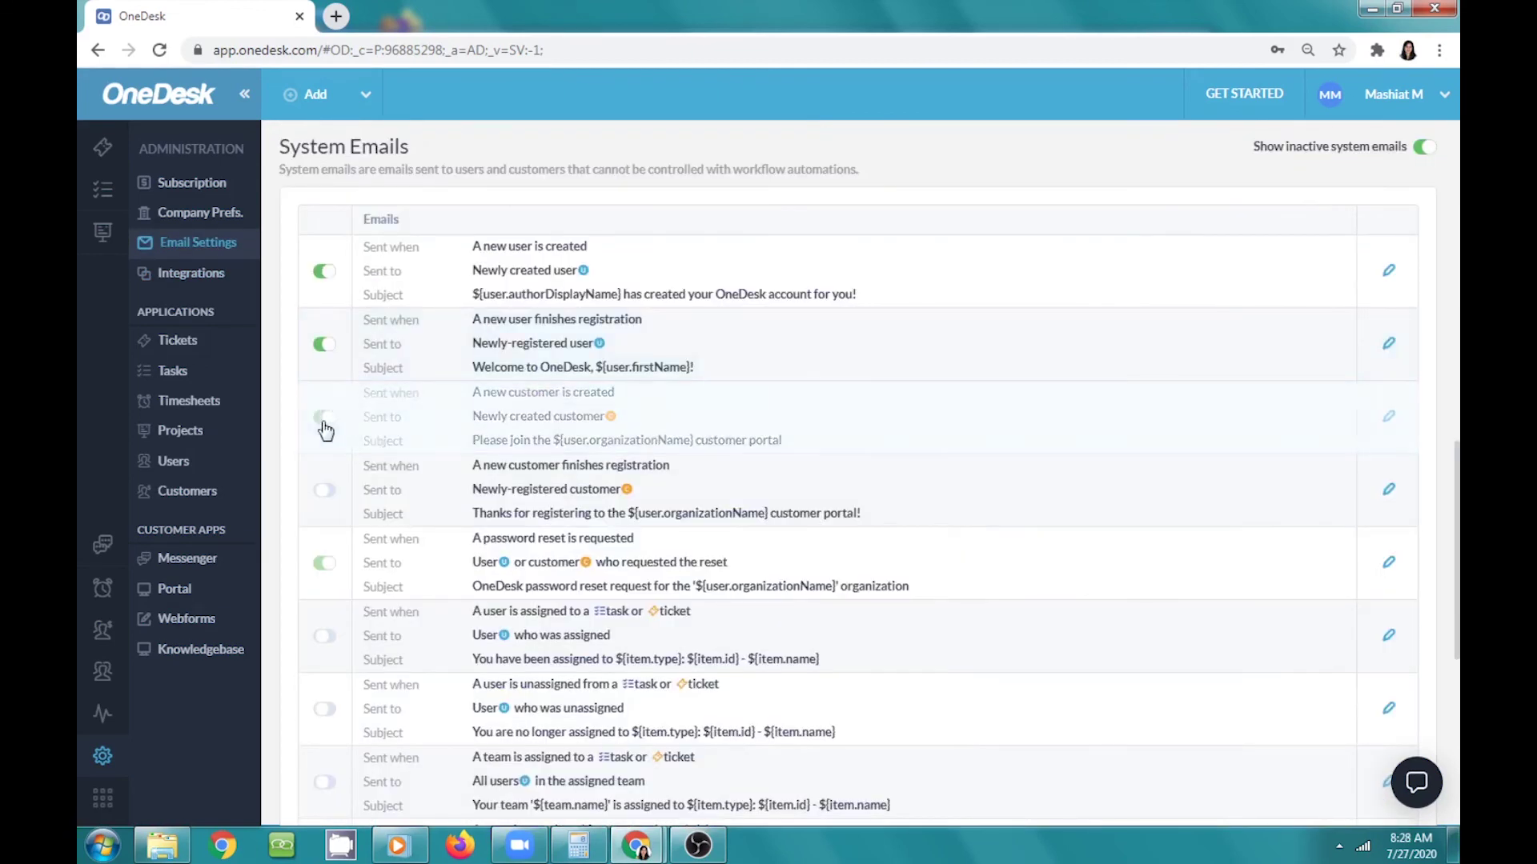
pyautogui.click(328, 492)
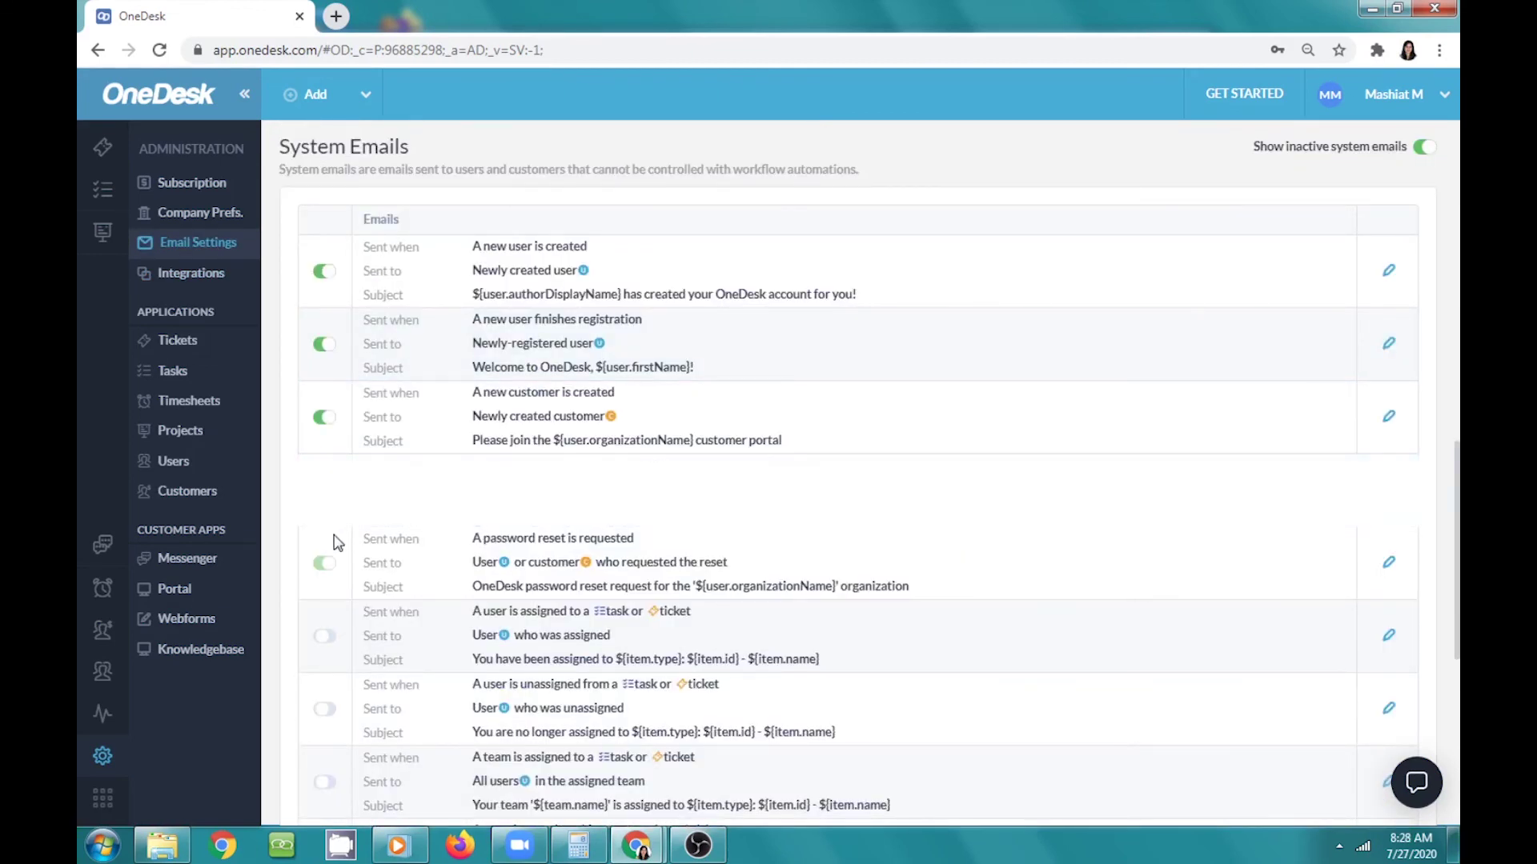
pyautogui.click(323, 636)
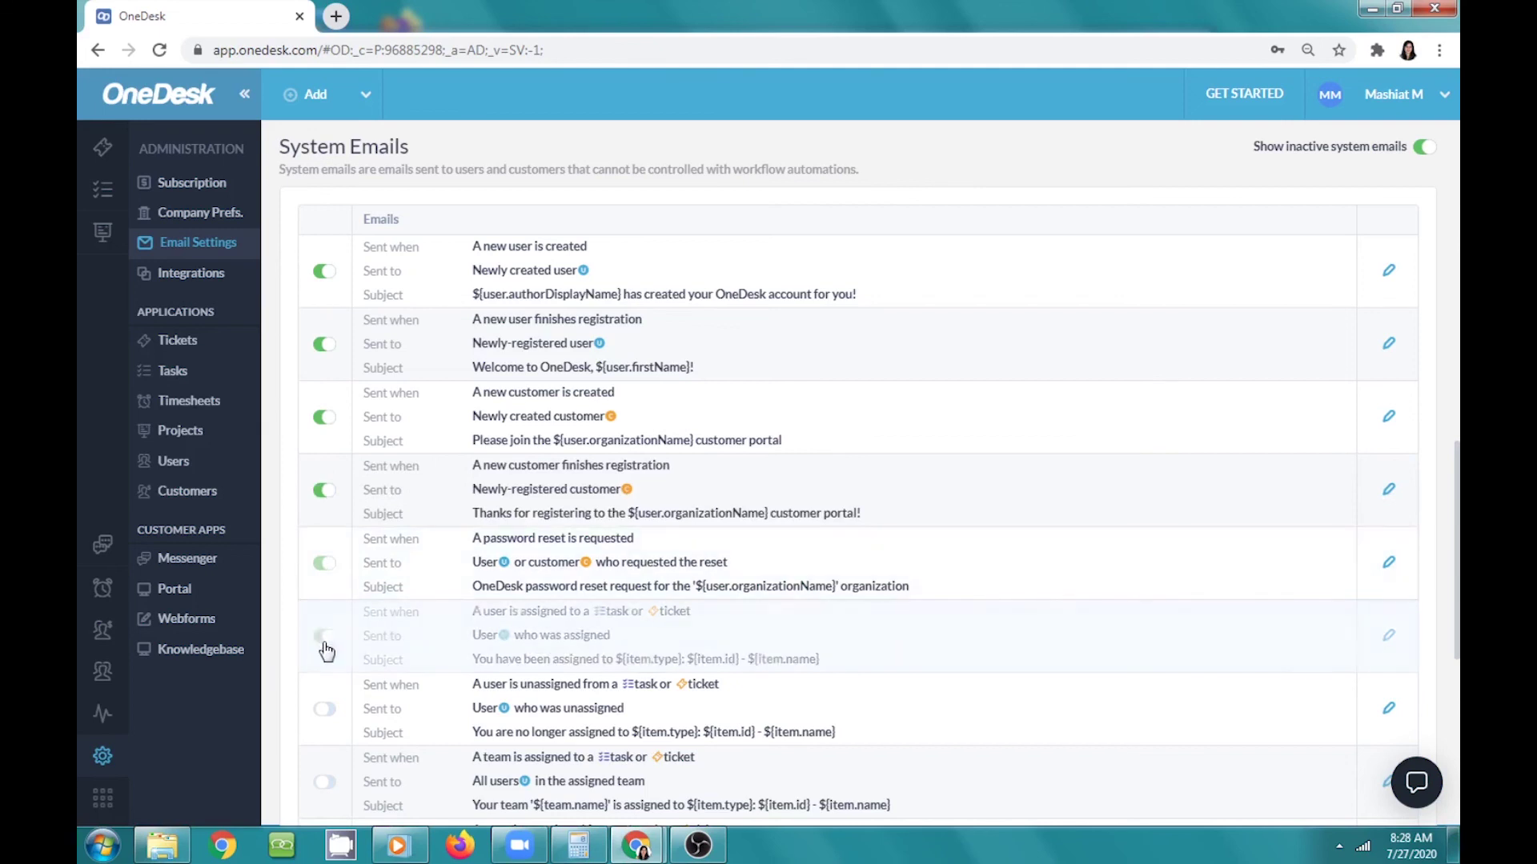
pyautogui.click(329, 708)
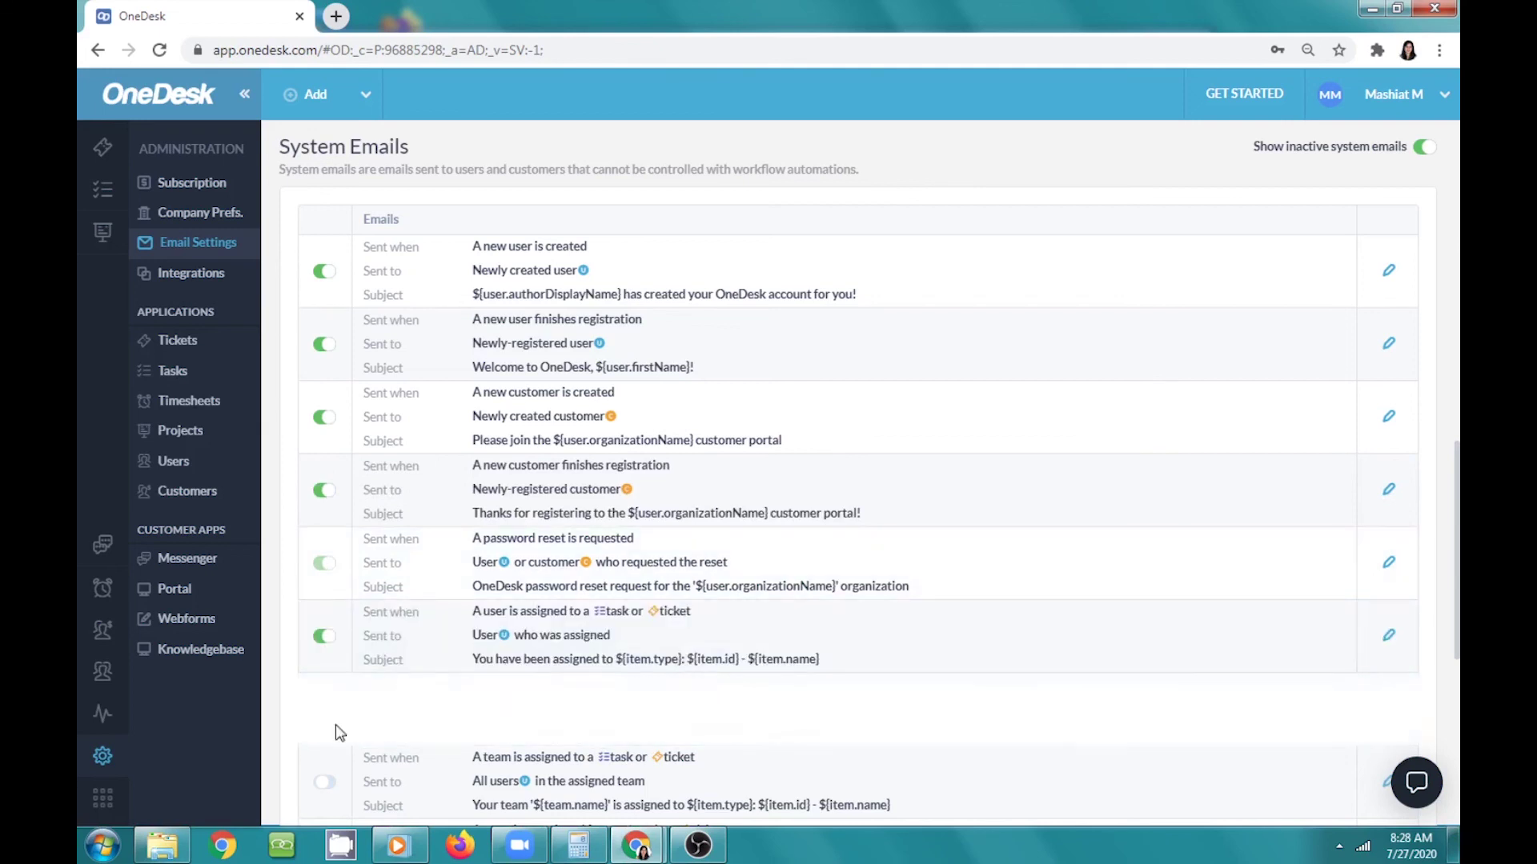
pyautogui.click(330, 783)
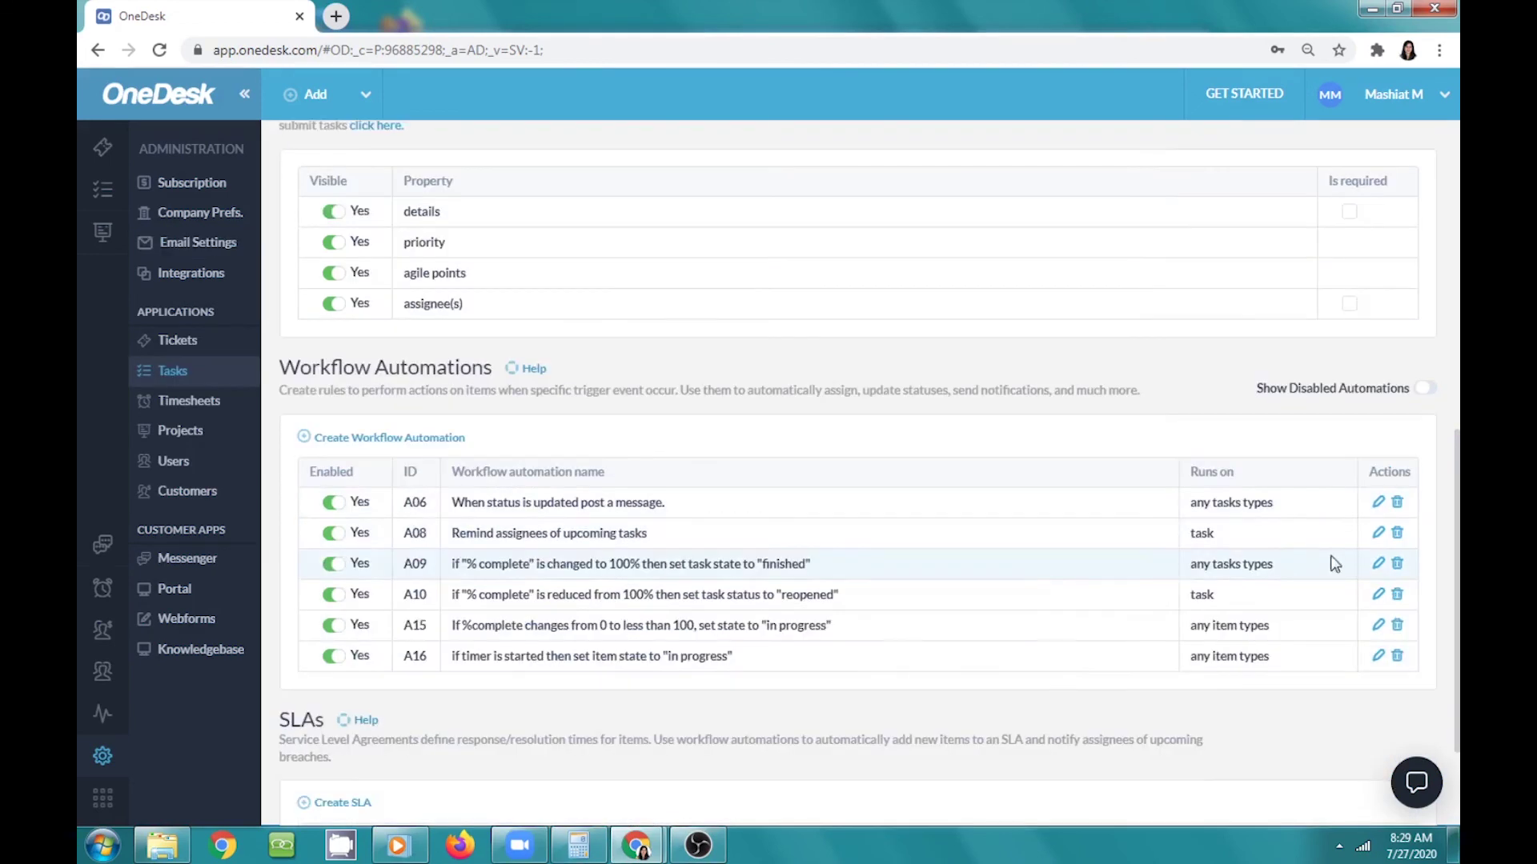
# Open the task workflow automation "Remind assignees of upcoming tasks" for editing.
pyautogui.click(1379, 534)
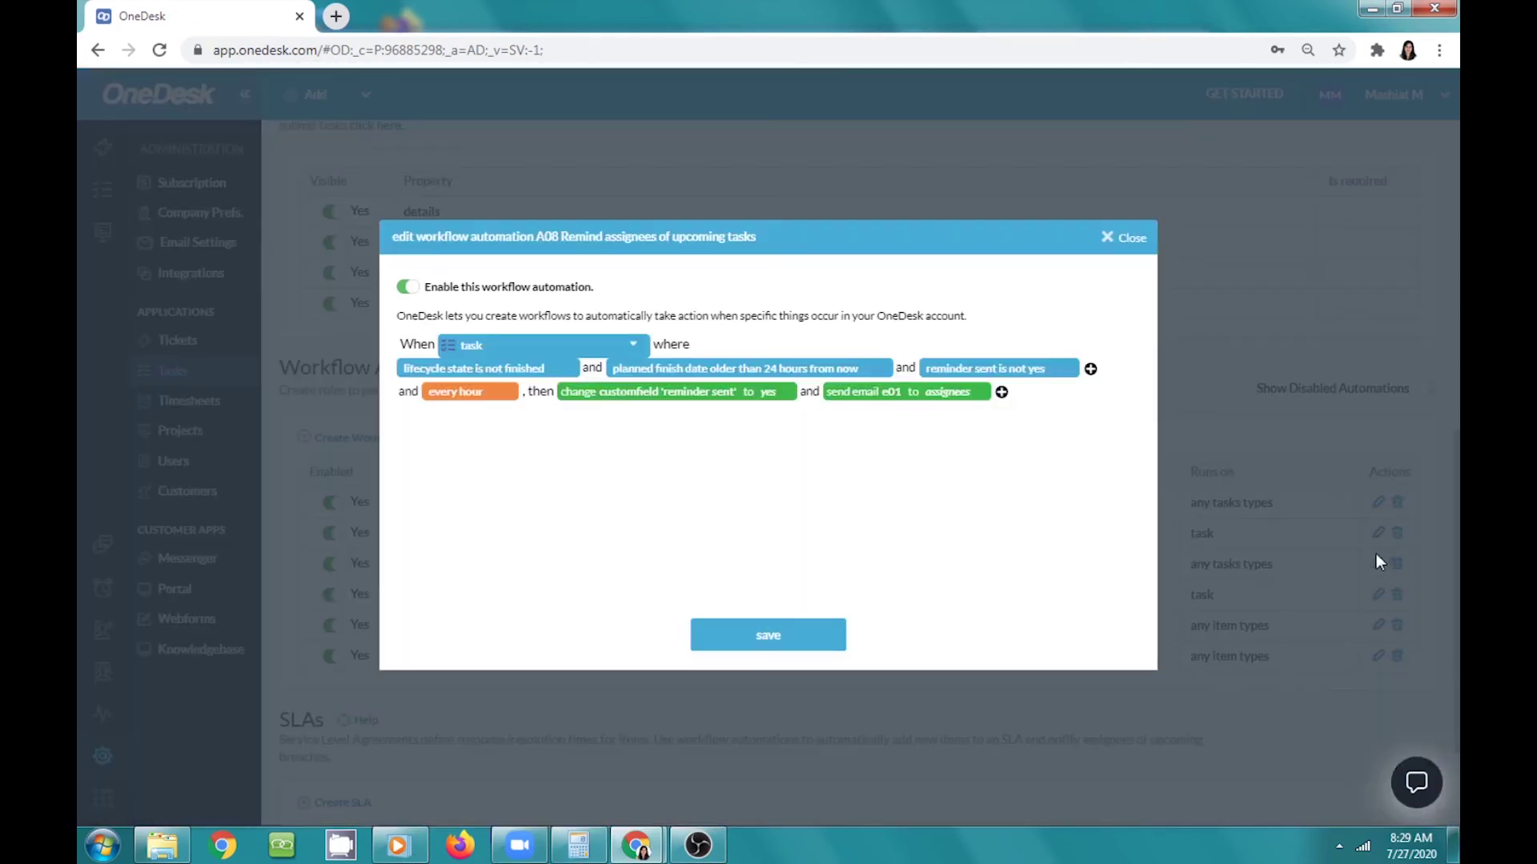